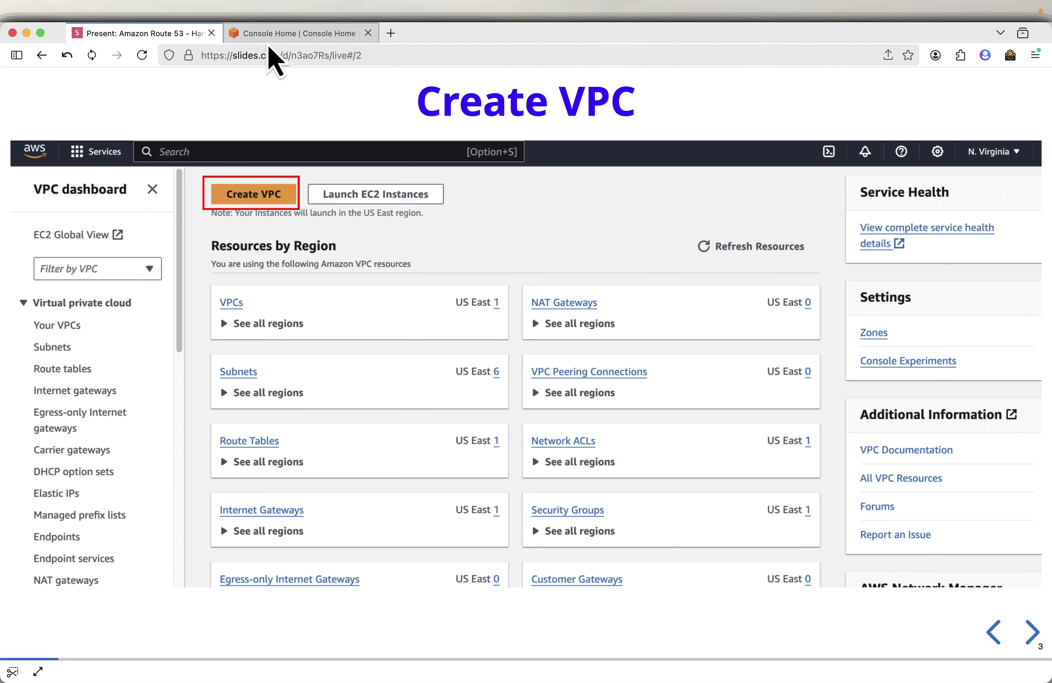
Switch to the AWS console, find the VPC service by searching for "vpc", and start creating a VPC.
click(266, 34)
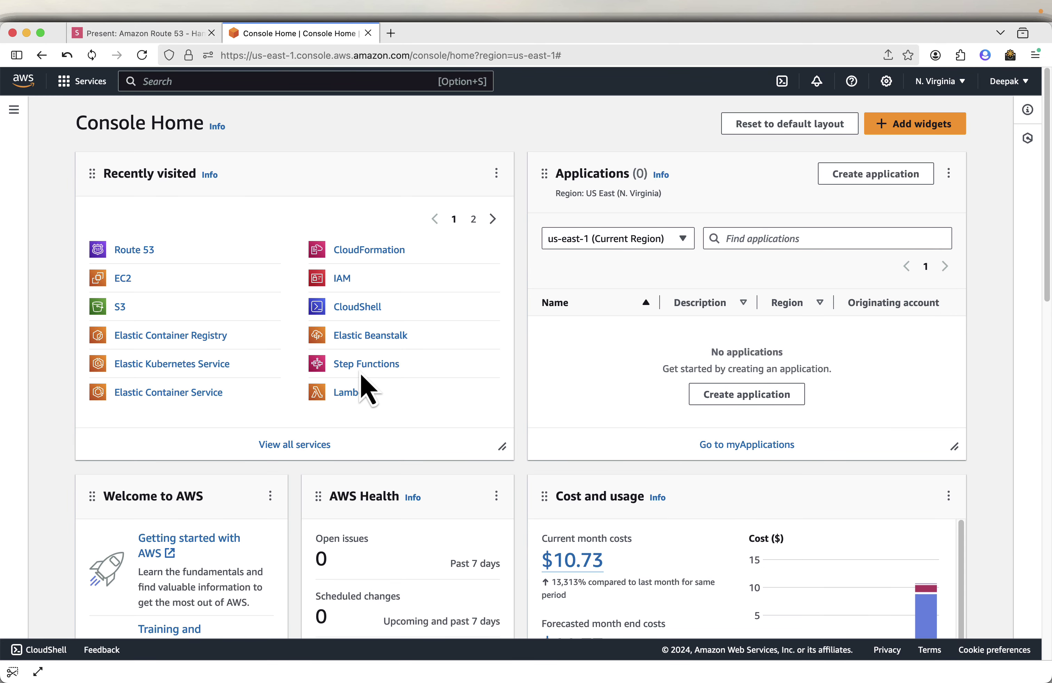
click(179, 80)
text(vpc)
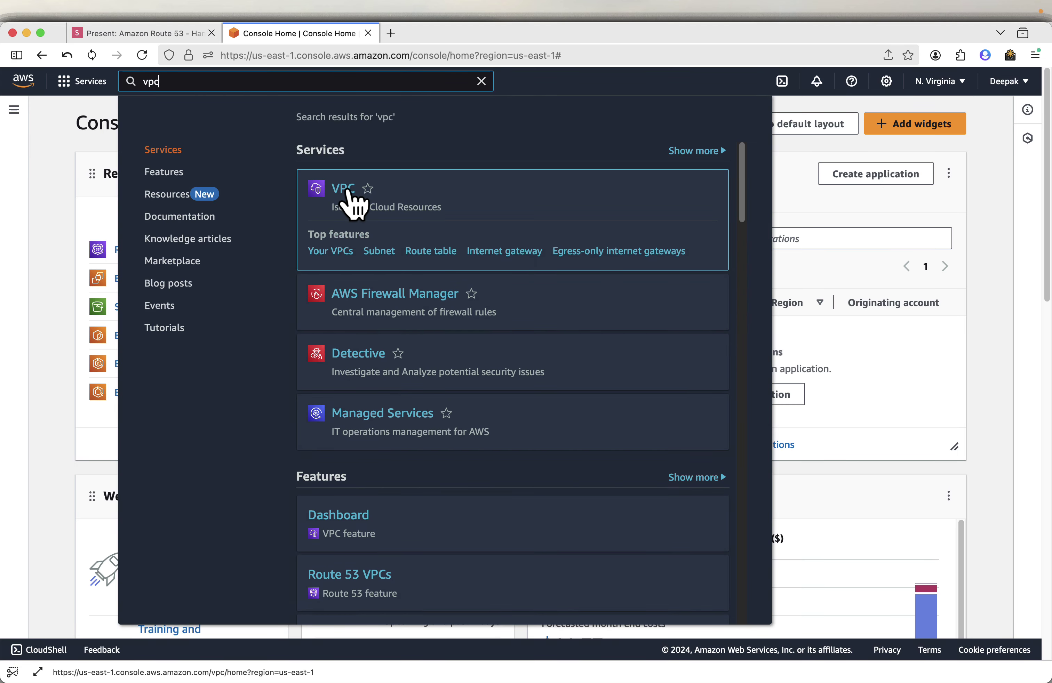
click(348, 192)
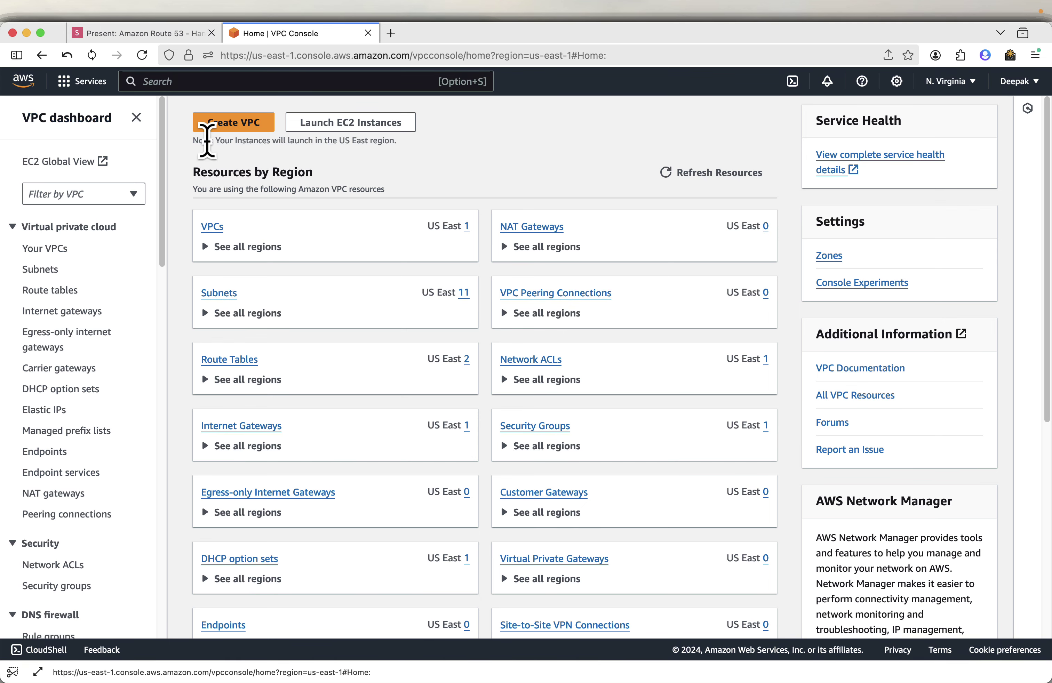
click(234, 123)
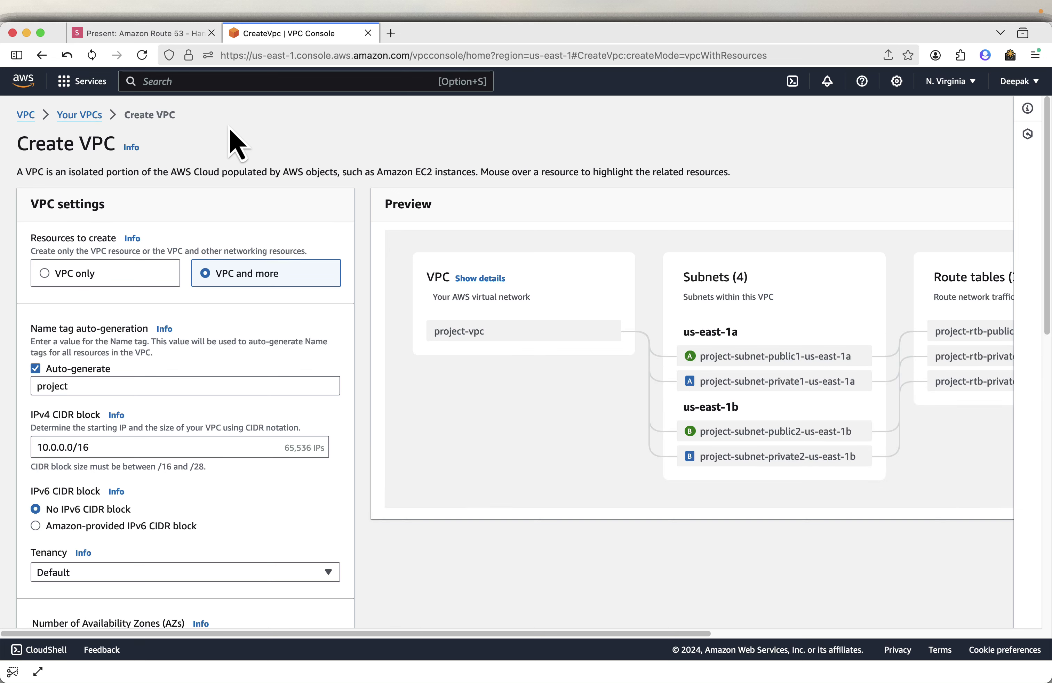
Copy the VPC name from the slides and set the auto-generated name tag to route53-demo-vpc.
click(128, 37)
key(Right)
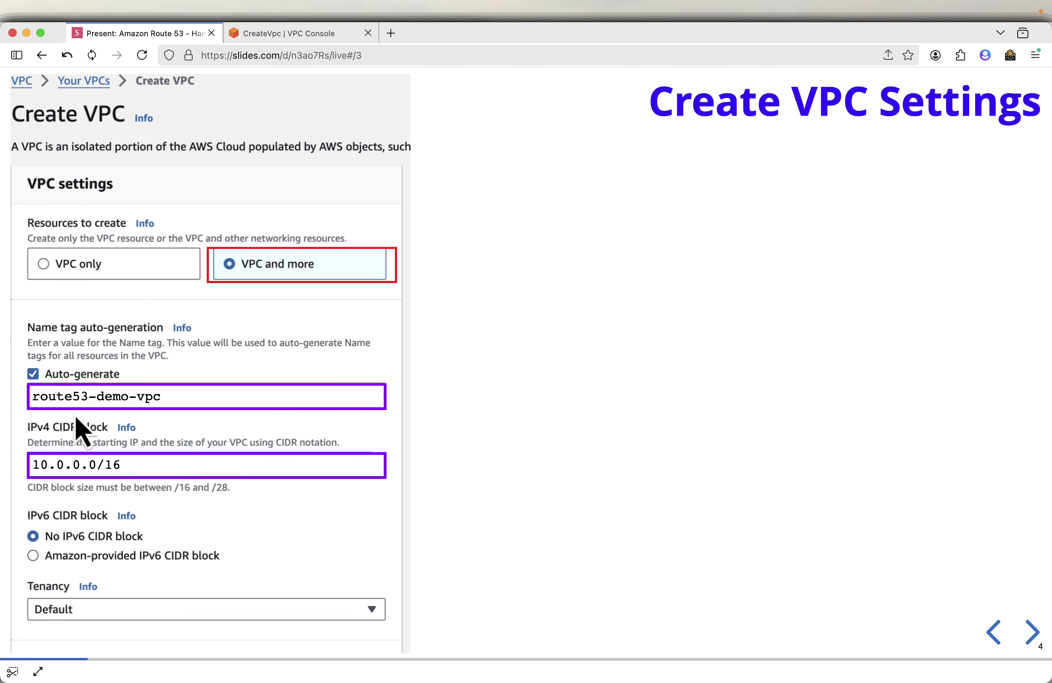
mouse_move(188, 411)
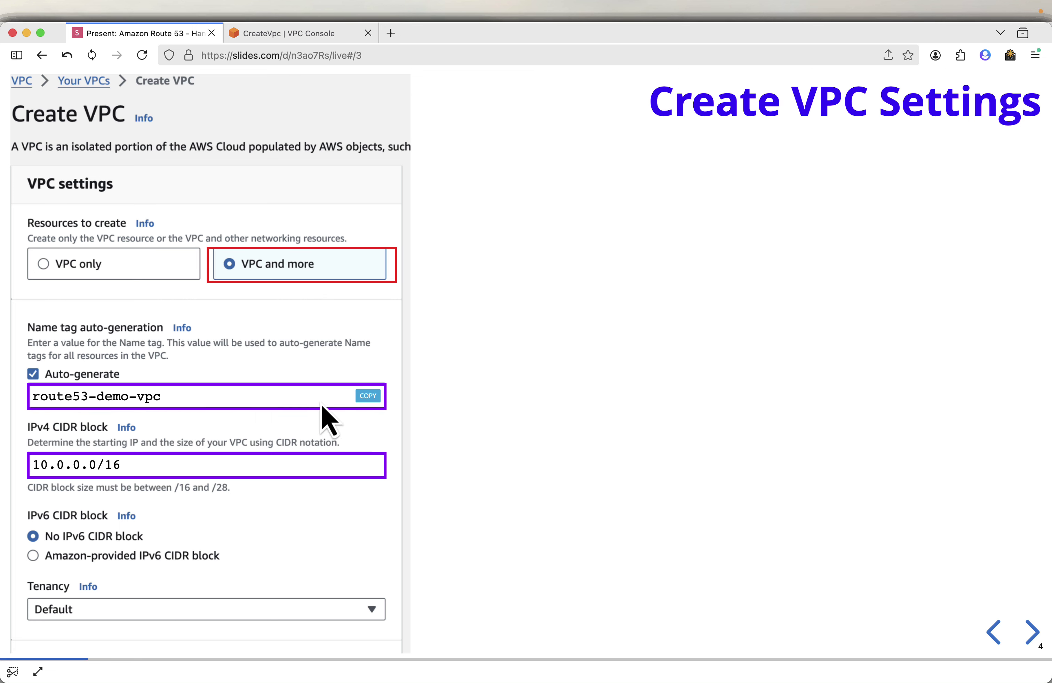
click(369, 396)
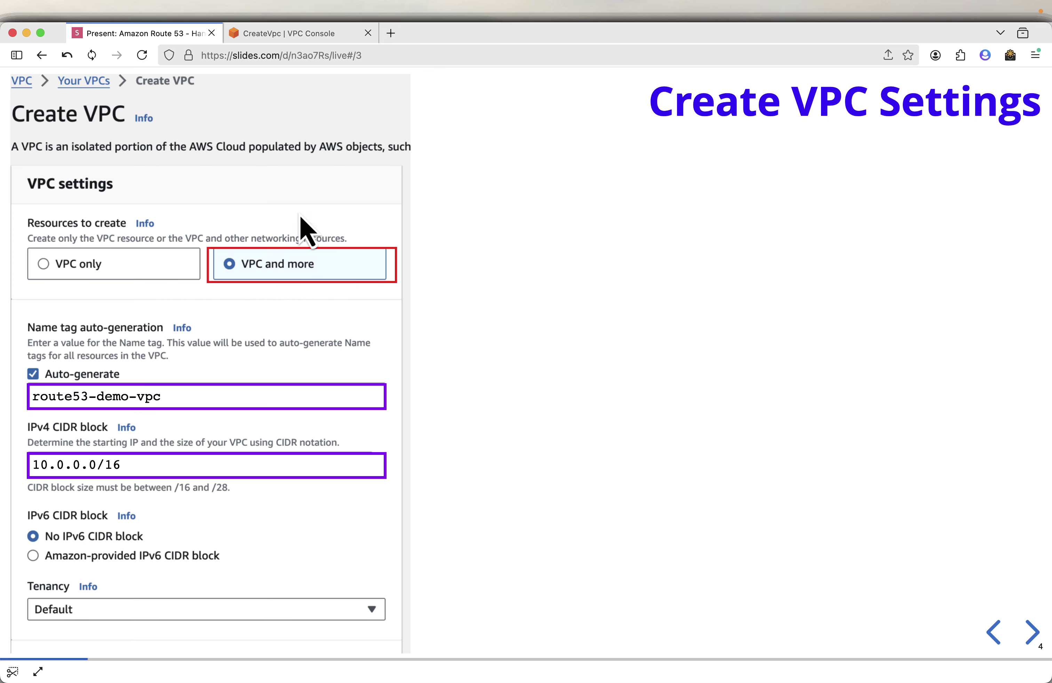
click(276, 34)
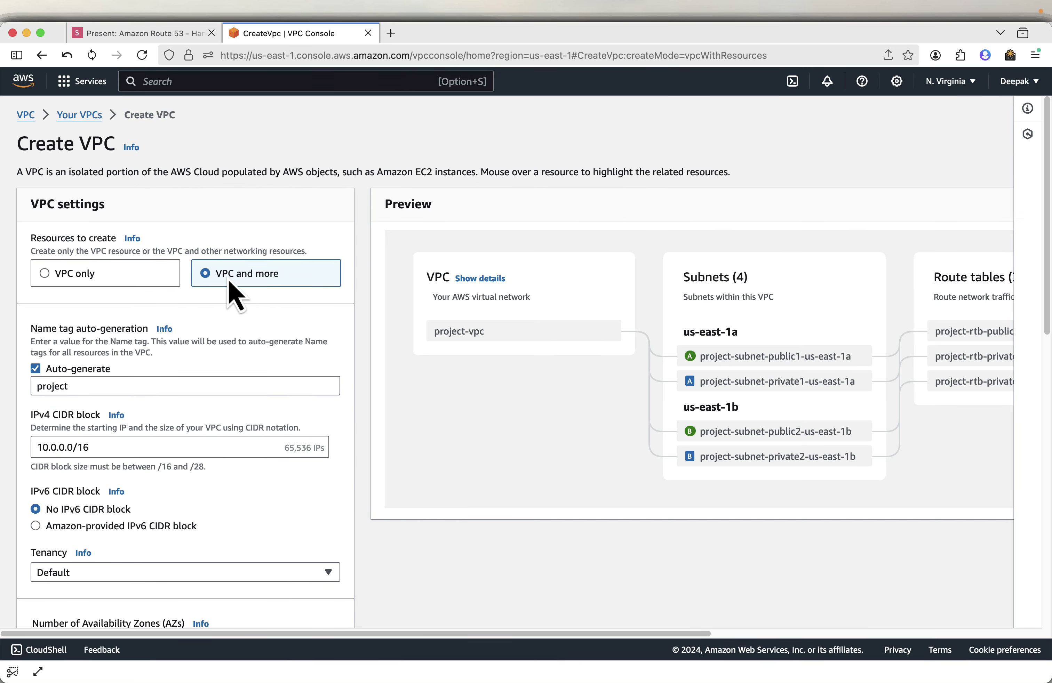
double_click(75, 386)
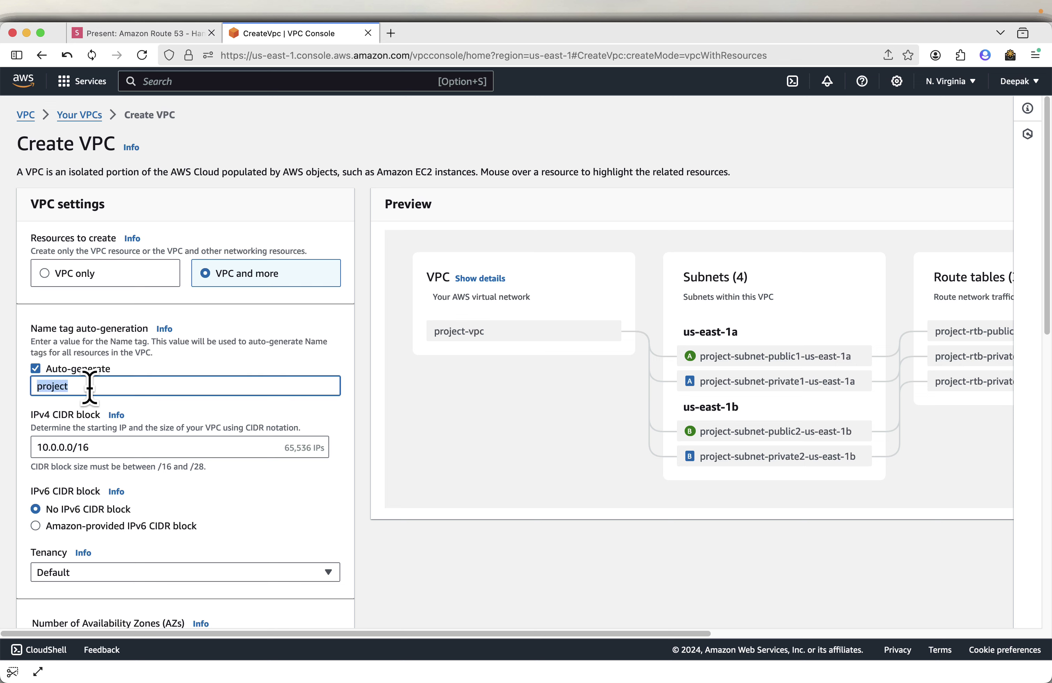
right_click(75, 387)
click(116, 465)
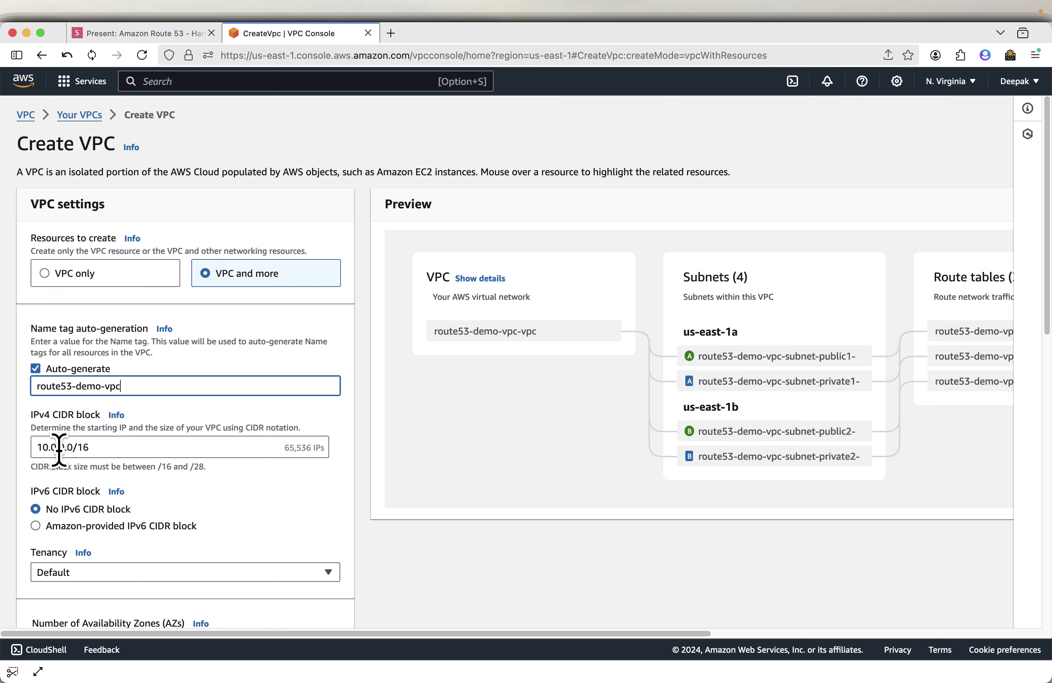
Check the subnet settings slide and set the VPC's number of Availability Zones to 1.
scroll(161, 476, down, 5)
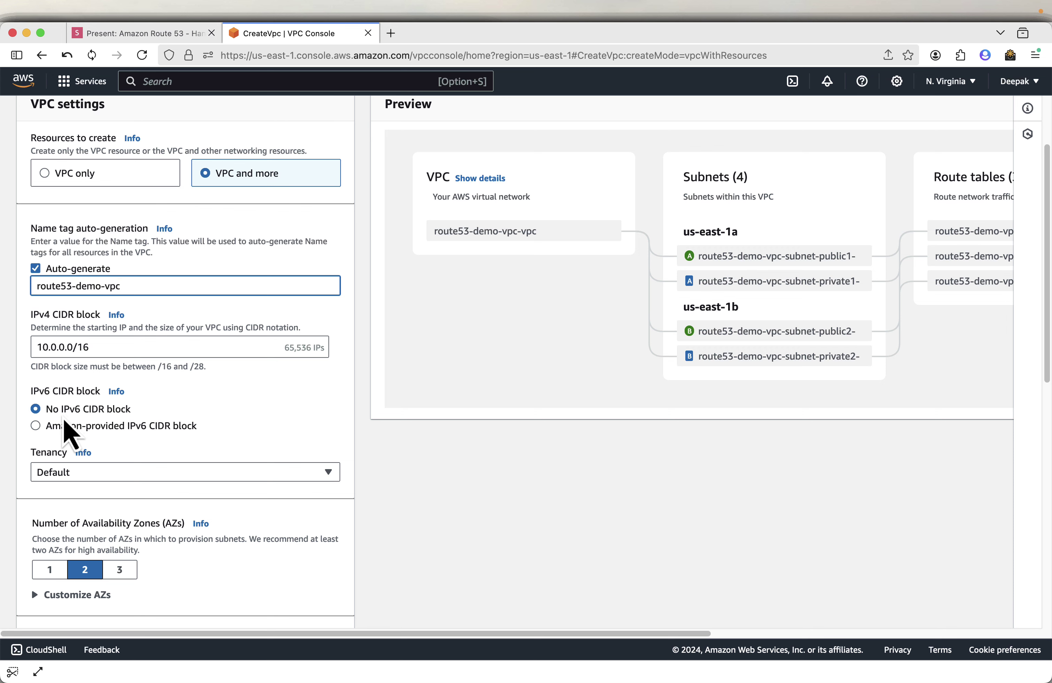
scroll(141, 430, down, 8)
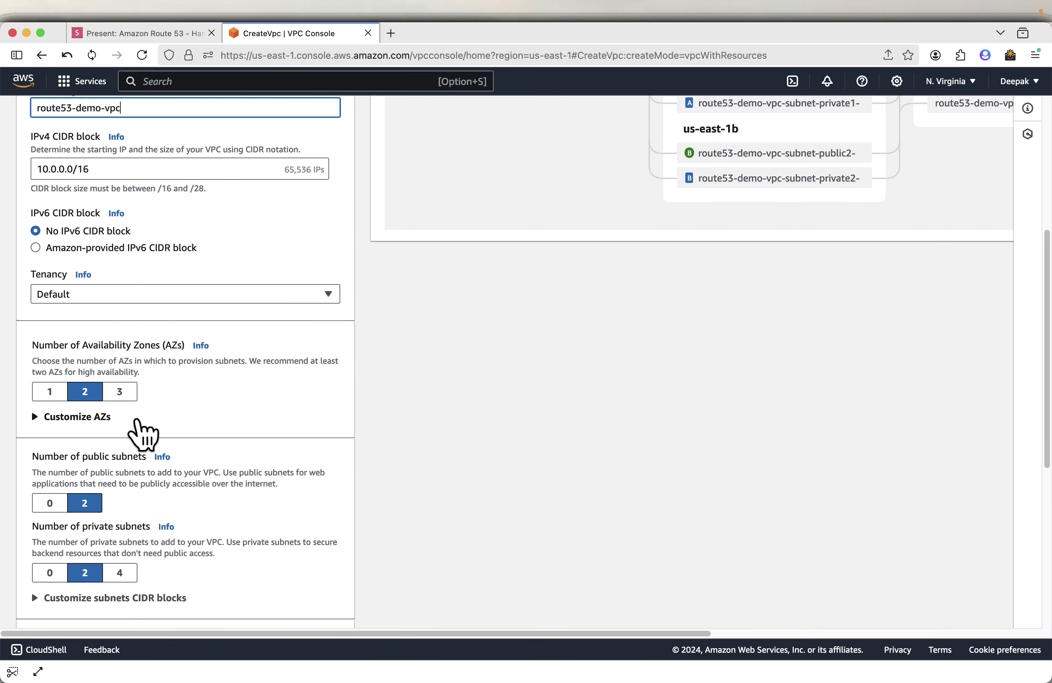
scroll(141, 433, down, 6)
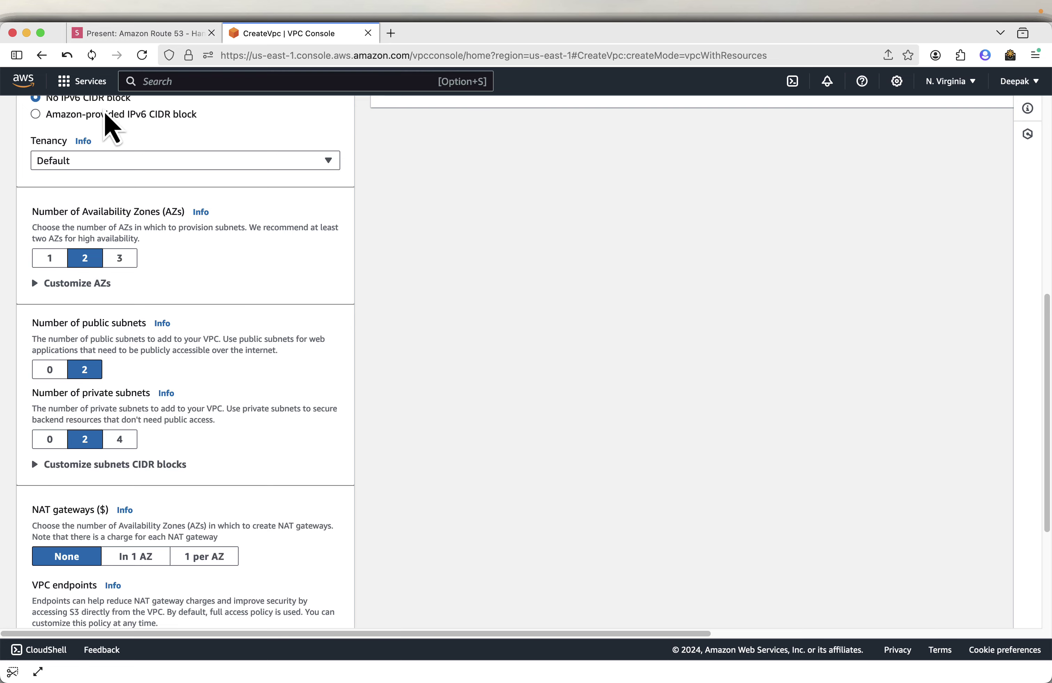
click(126, 40)
key(Right)
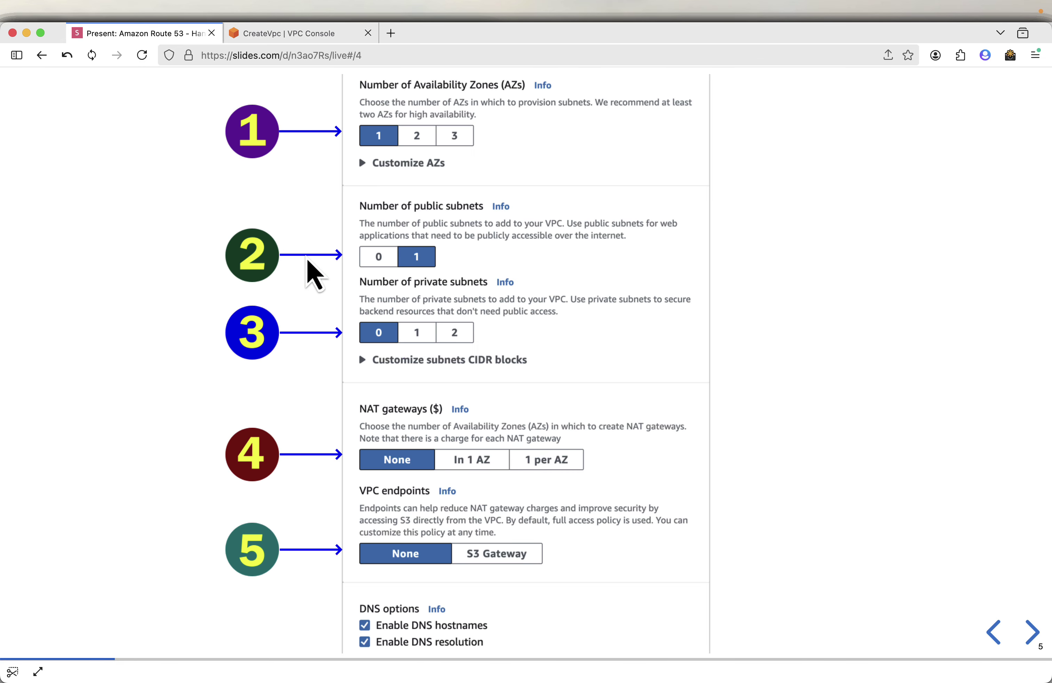
click(267, 36)
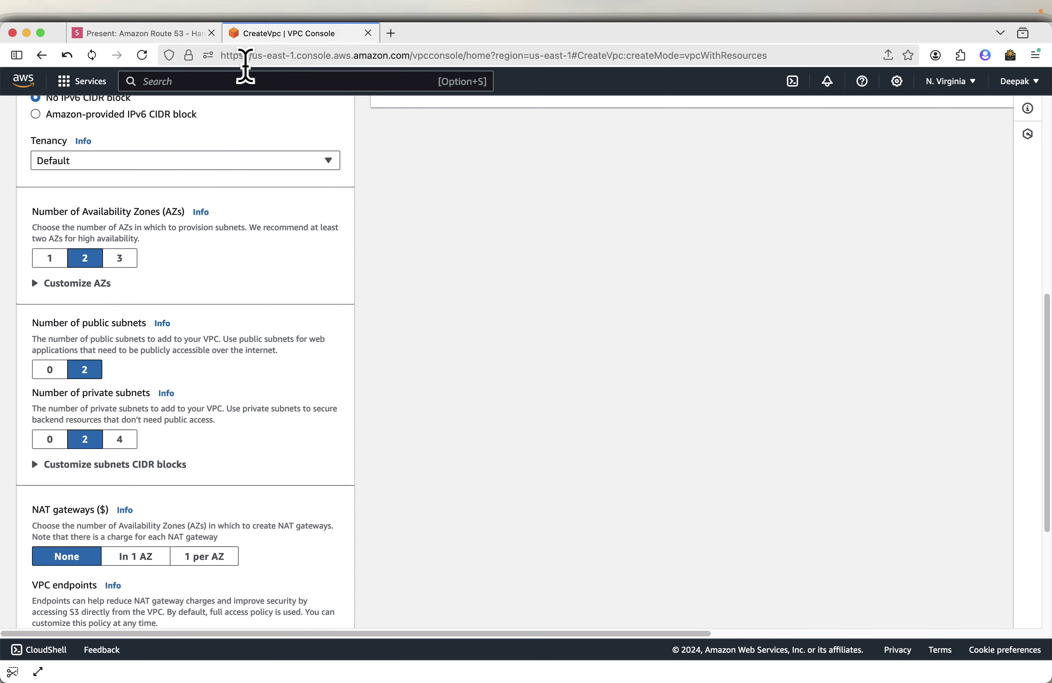
click(48, 259)
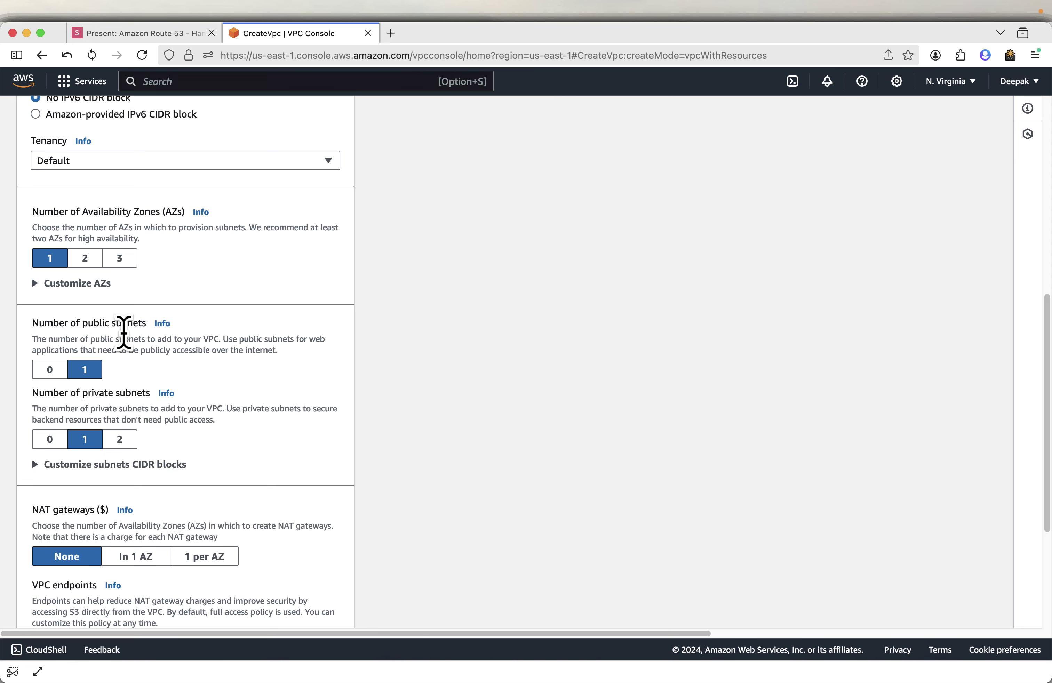
Compare with the slide, then set the number of private subnets to 0 and VPC endpoints to None.
click(118, 36)
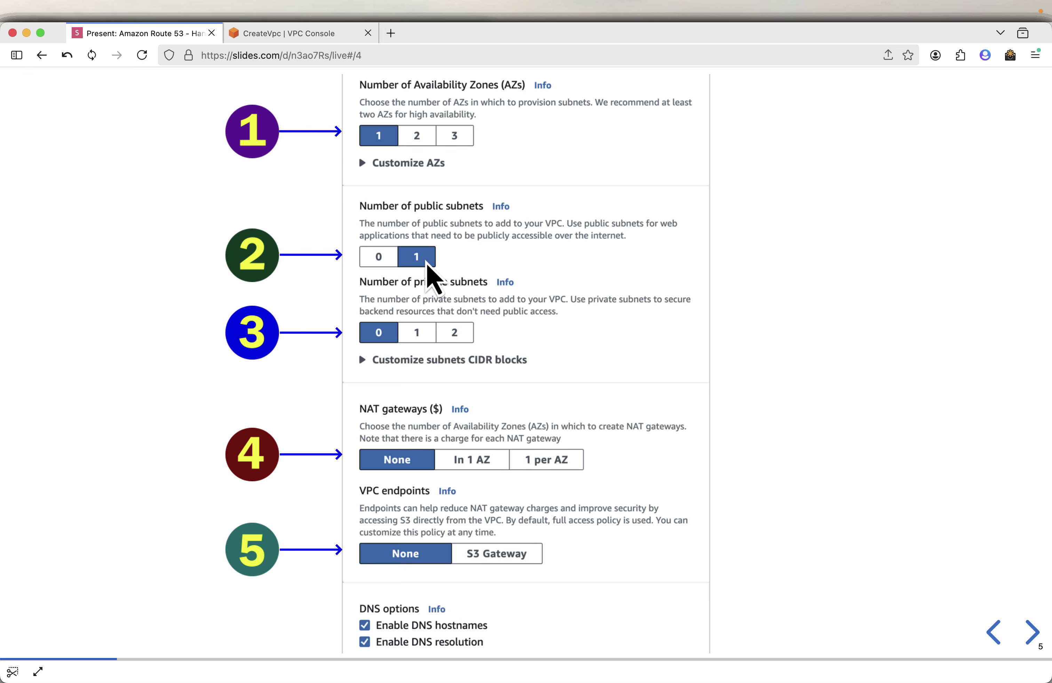
click(295, 34)
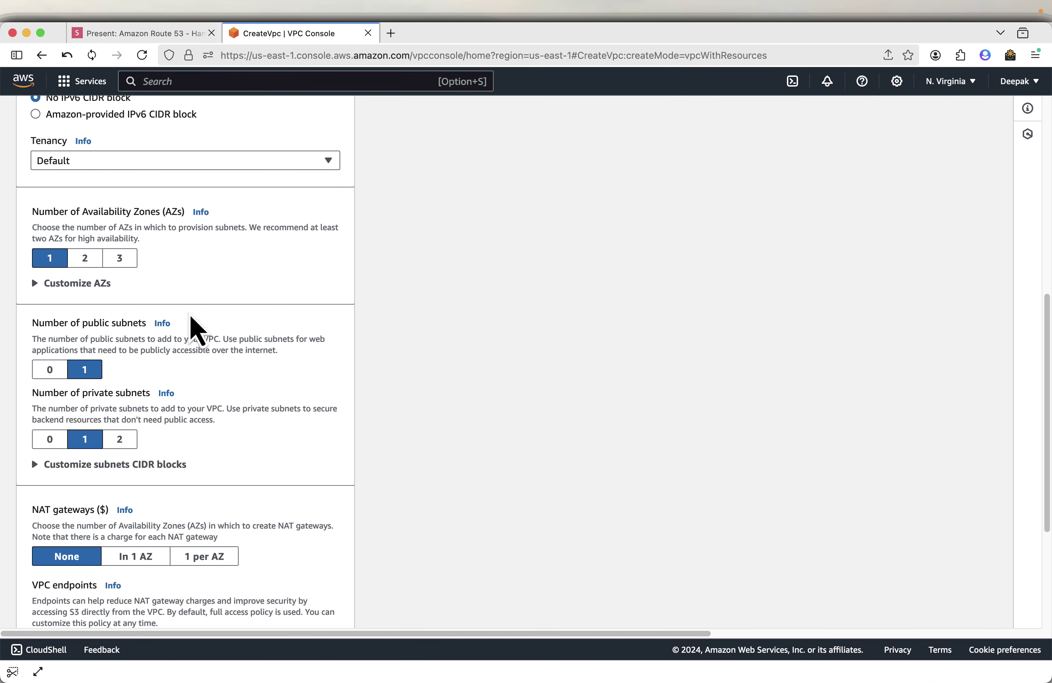
click(54, 439)
scroll(133, 446, down, 3)
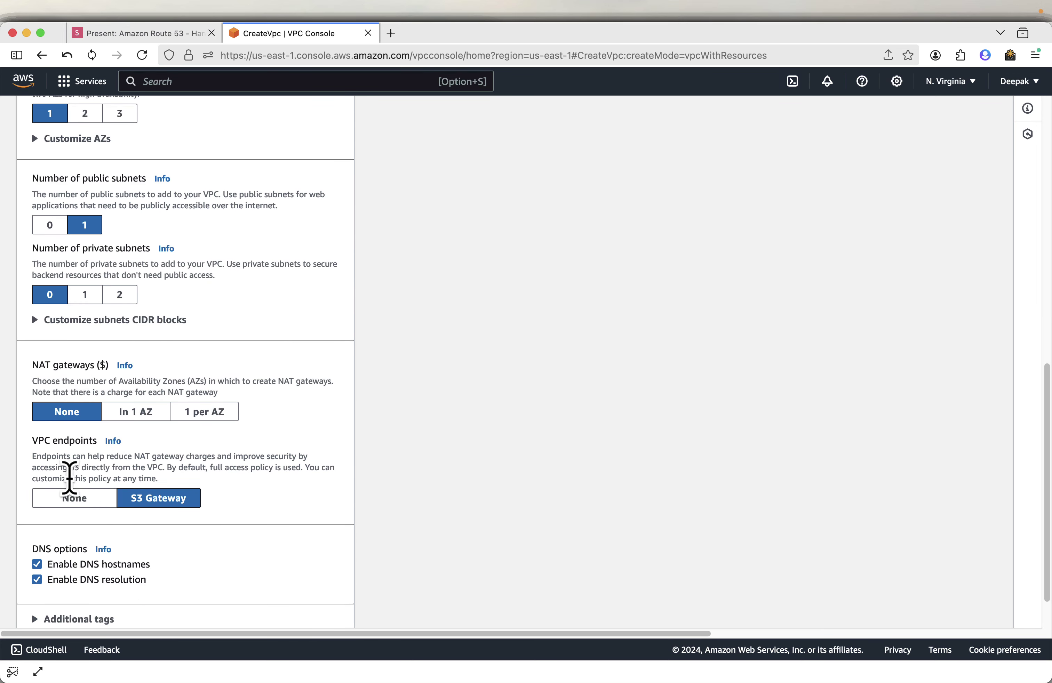
click(72, 501)
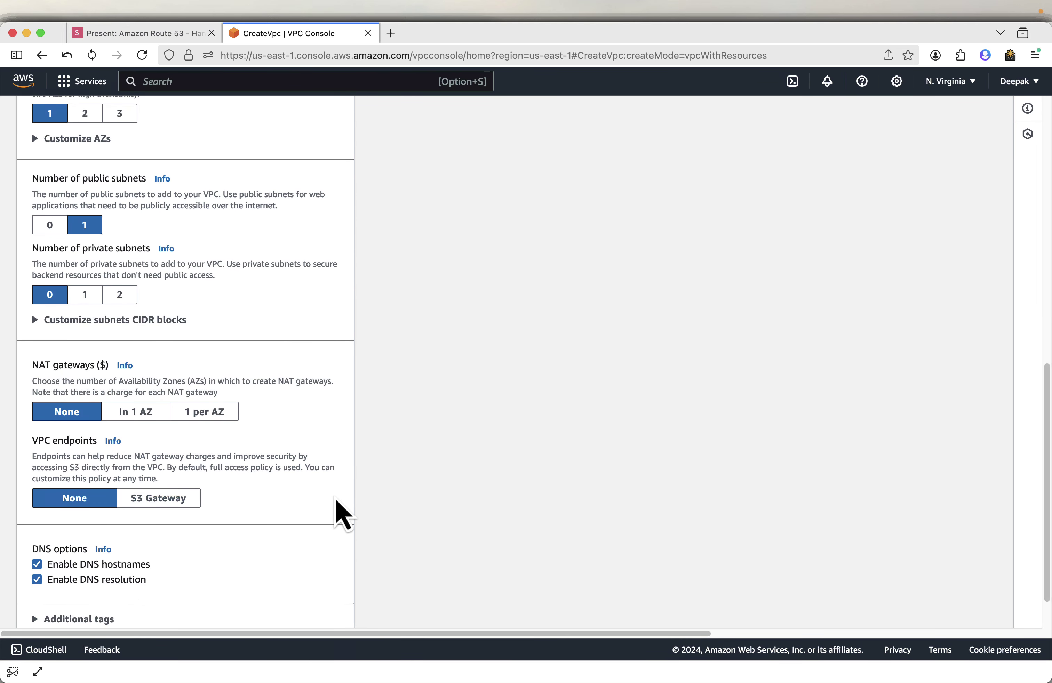
Create the VPC without adding any additional tags and open its details page.
scroll(336, 501, down, 2)
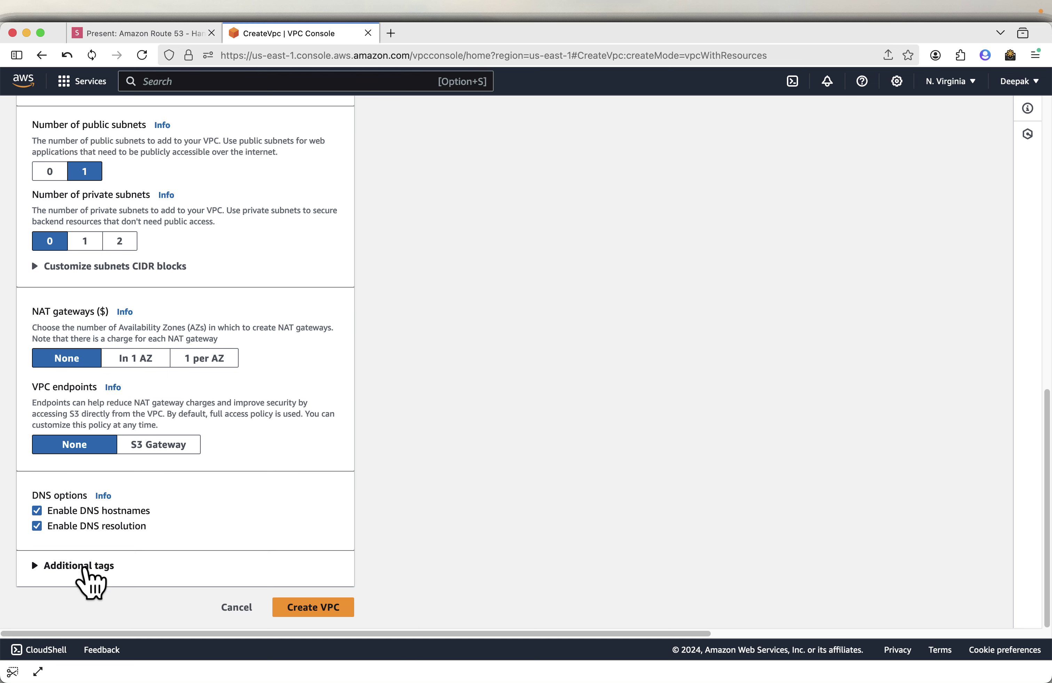
click(84, 567)
scroll(306, 488, down, 3)
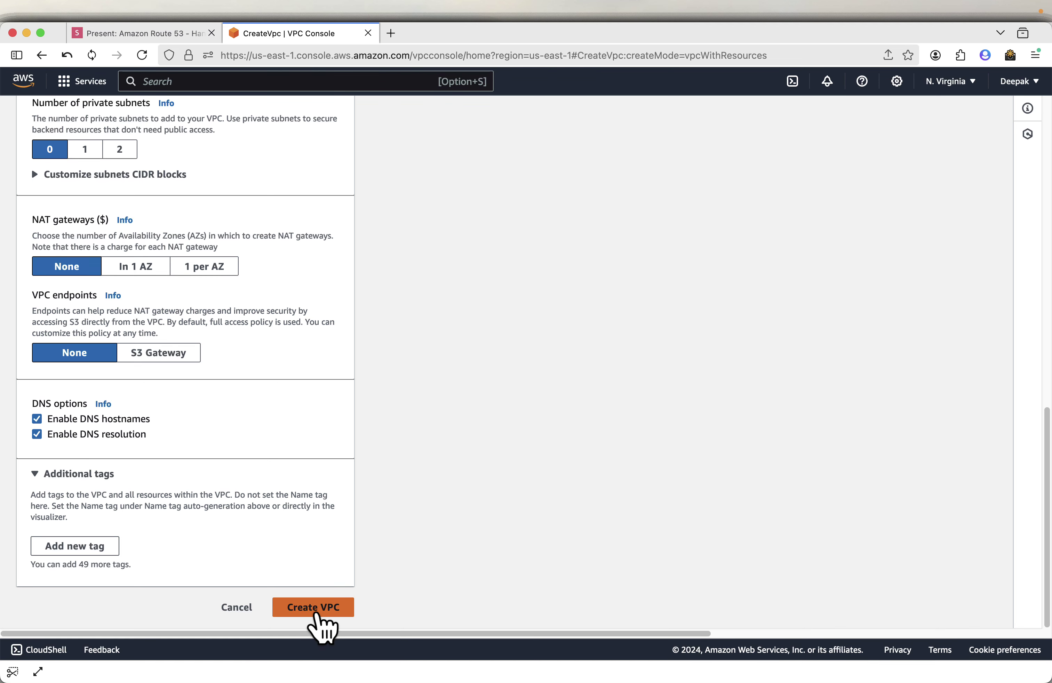
click(316, 614)
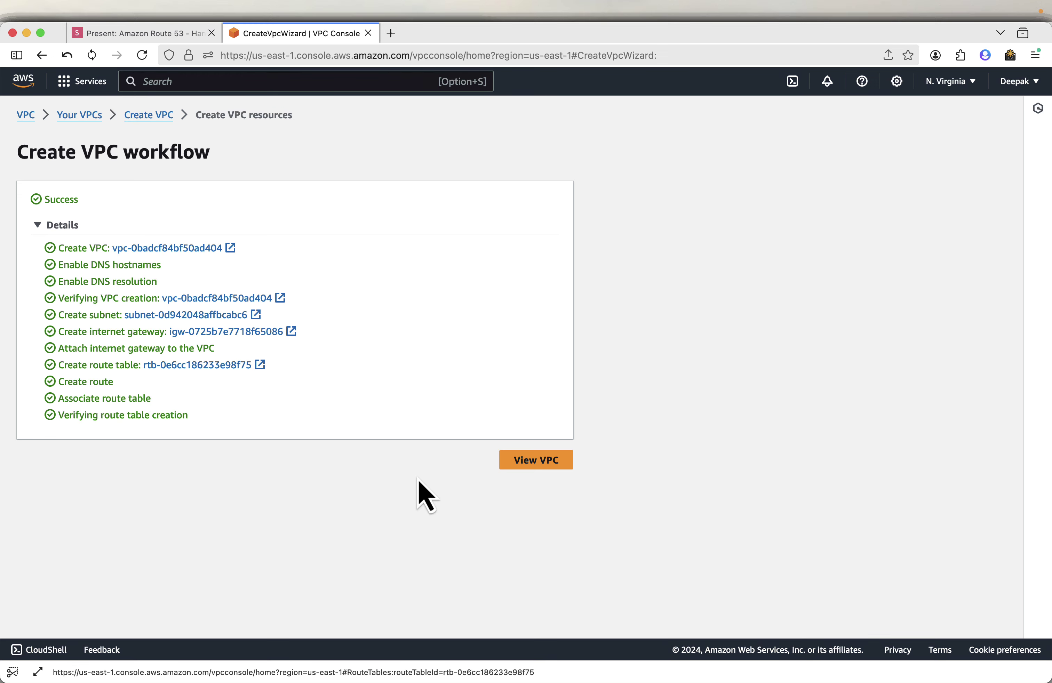
click(537, 461)
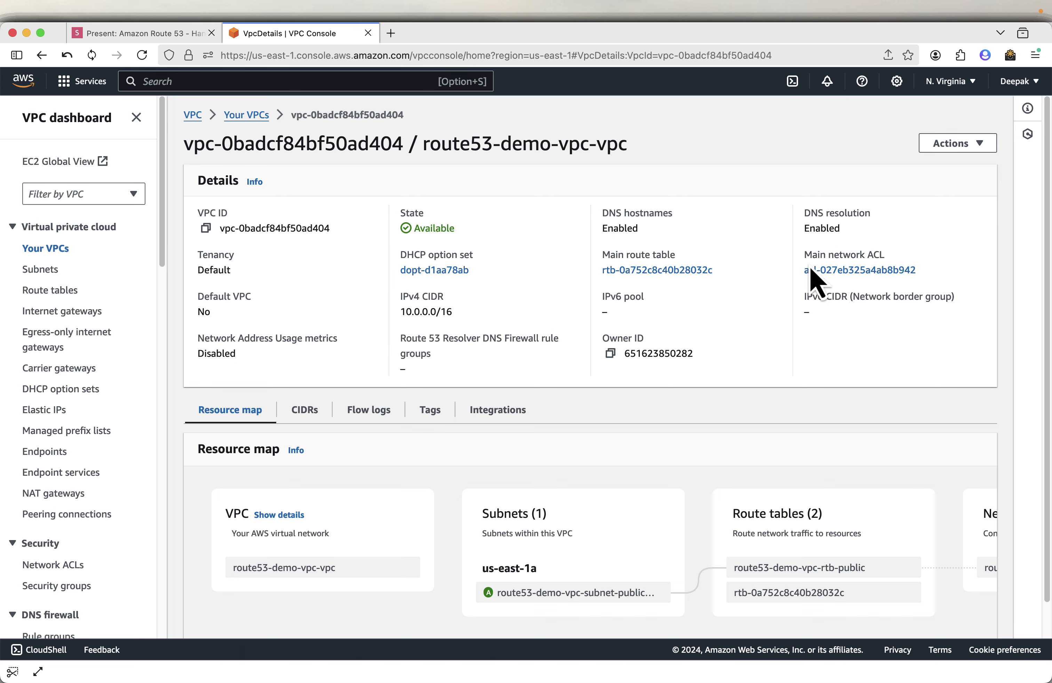
Return to the slides and advance to the Launch EC2 instance slide that shows the instance name.
click(186, 39)
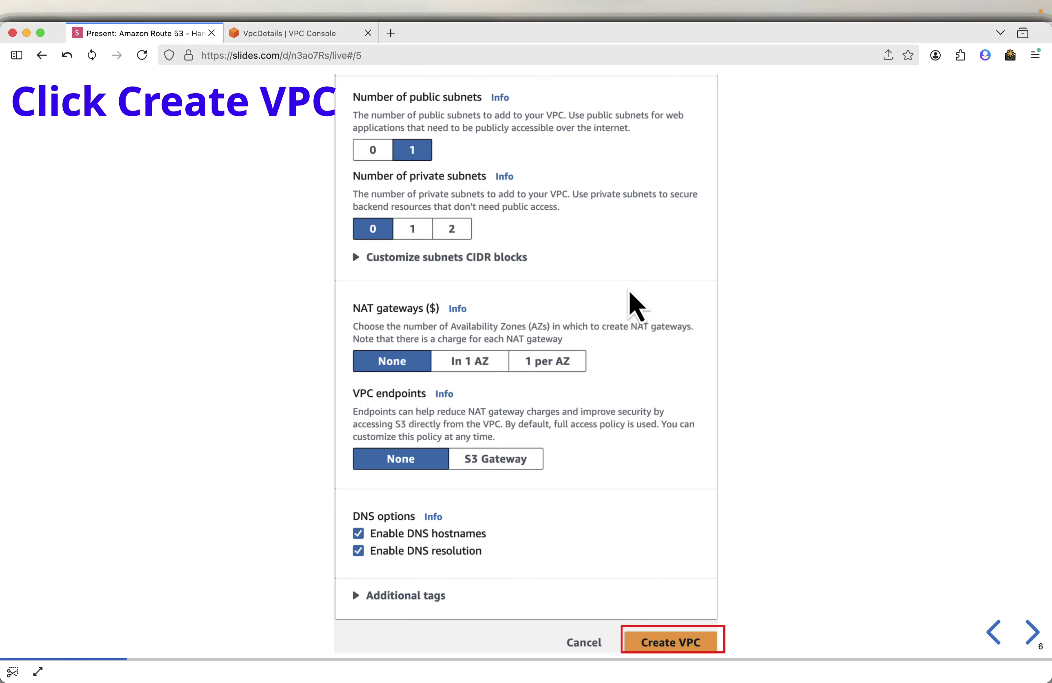
key(Right)
key(Right)
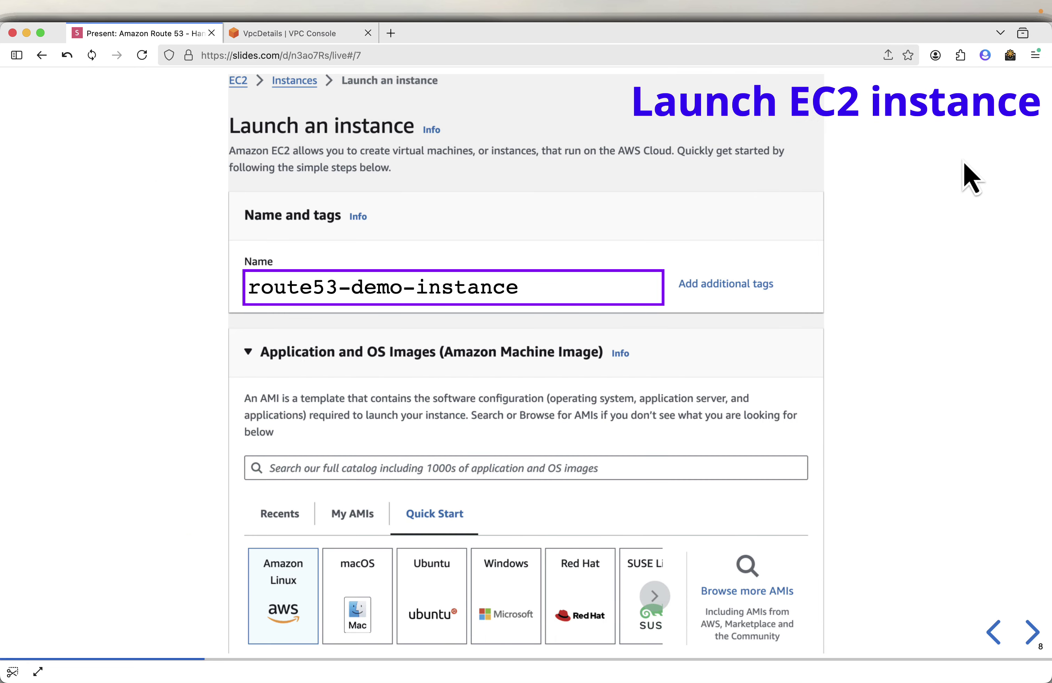
In the AWS console, search for "ec2", open EC2 in a new browser tab and start launching an instance.
click(295, 34)
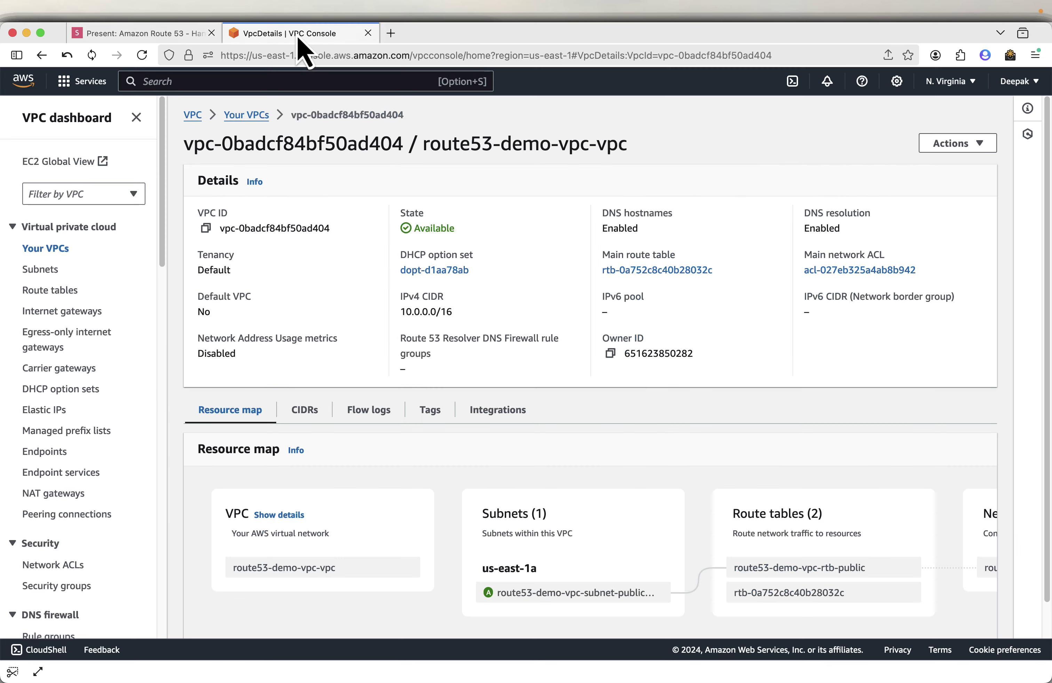
click(214, 82)
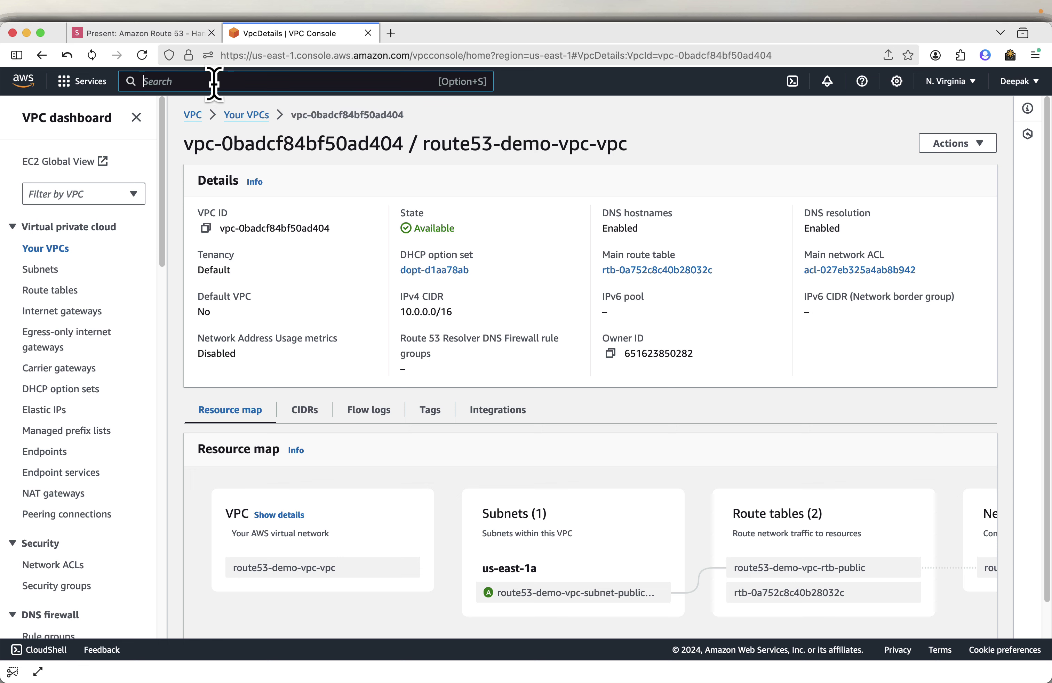
text(ec2)
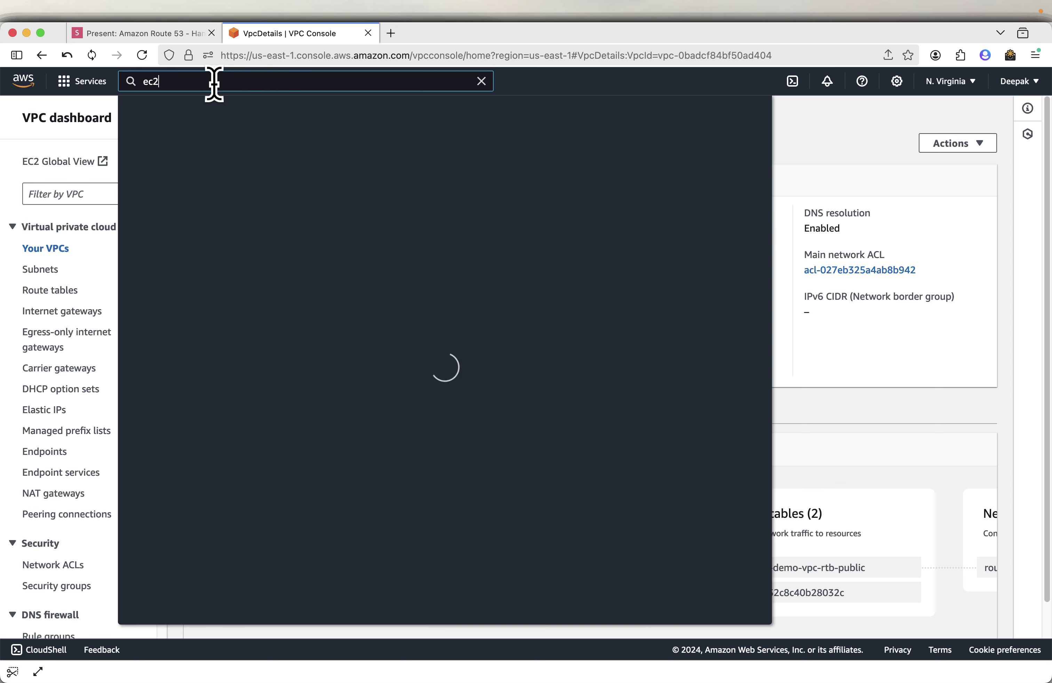
right_click(343, 195)
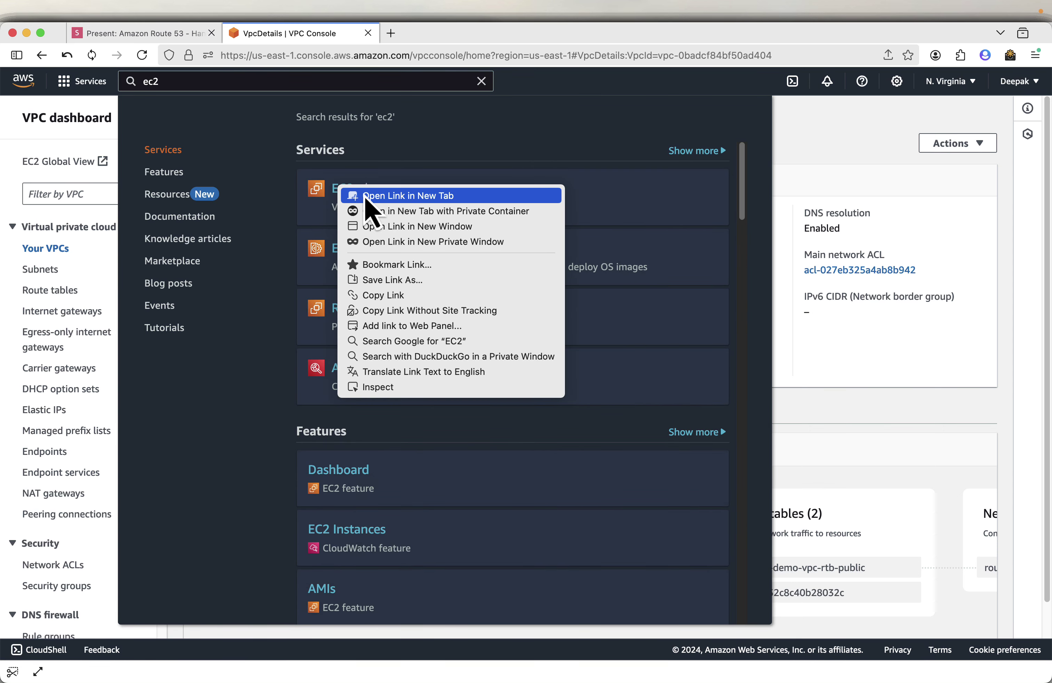
click(365, 199)
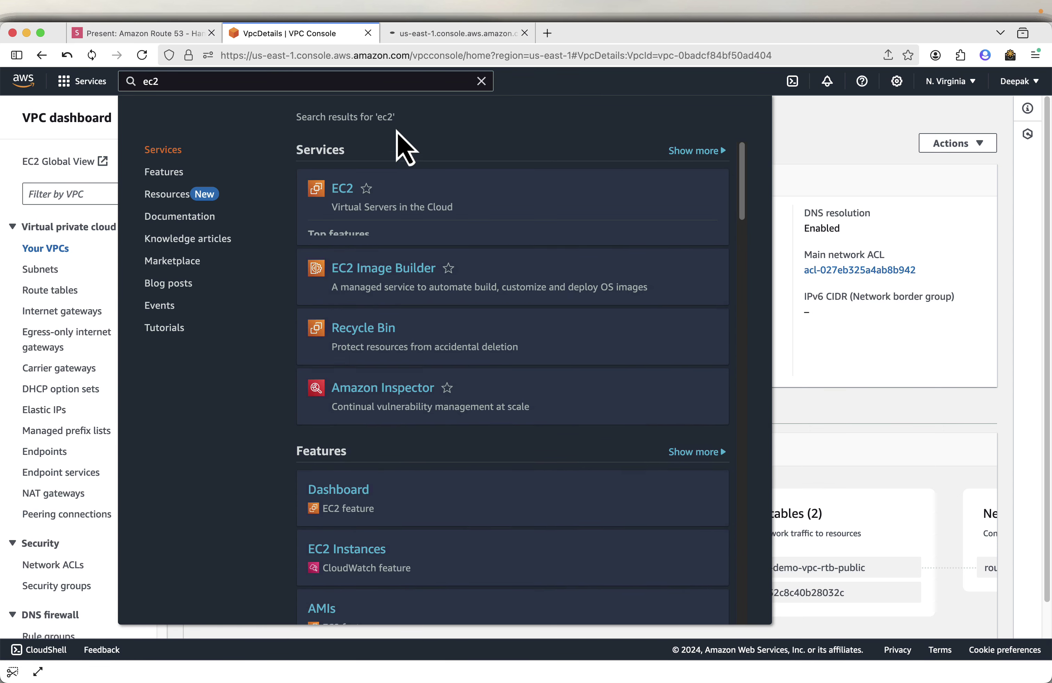
click(446, 42)
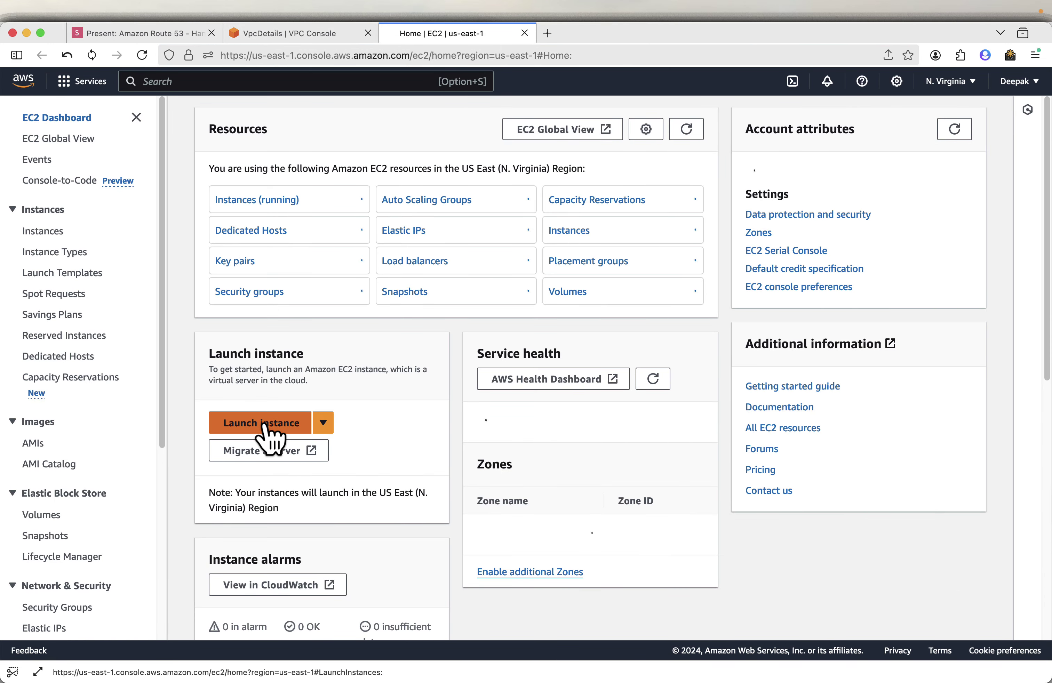
click(265, 426)
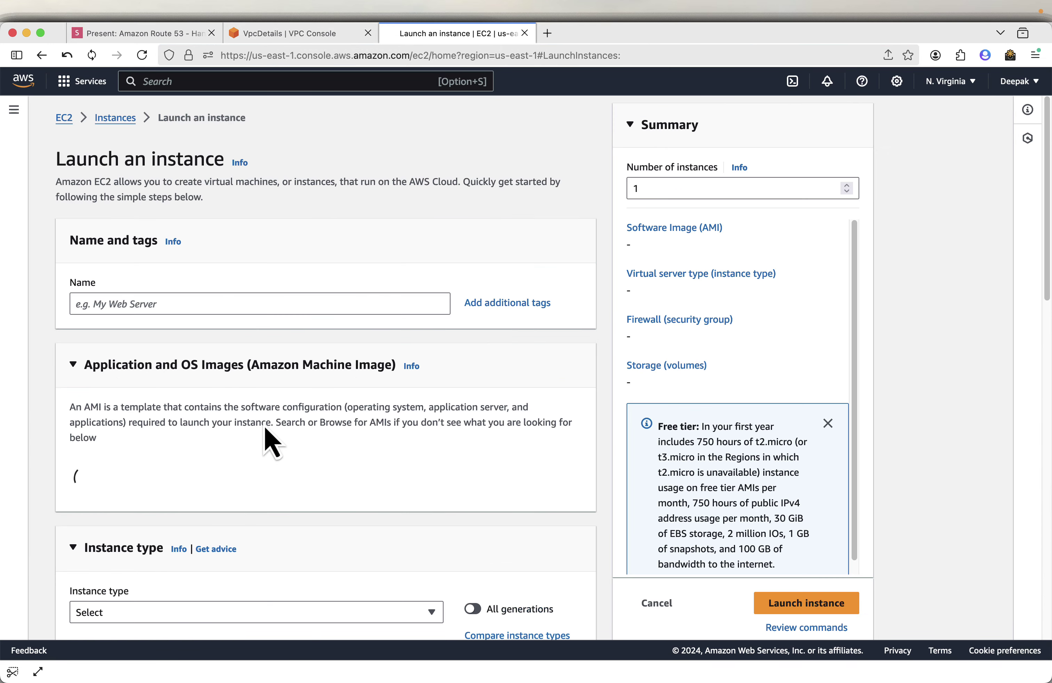
Copy the instance name from the slide and name the new instance route53-demo-instance.
click(133, 34)
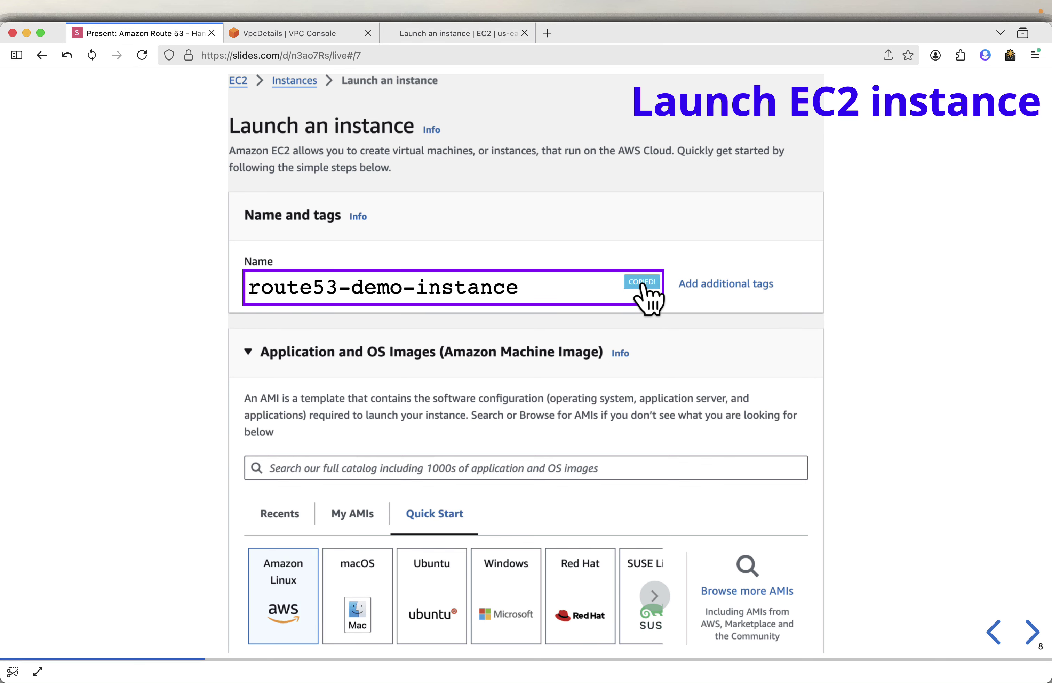
click(456, 34)
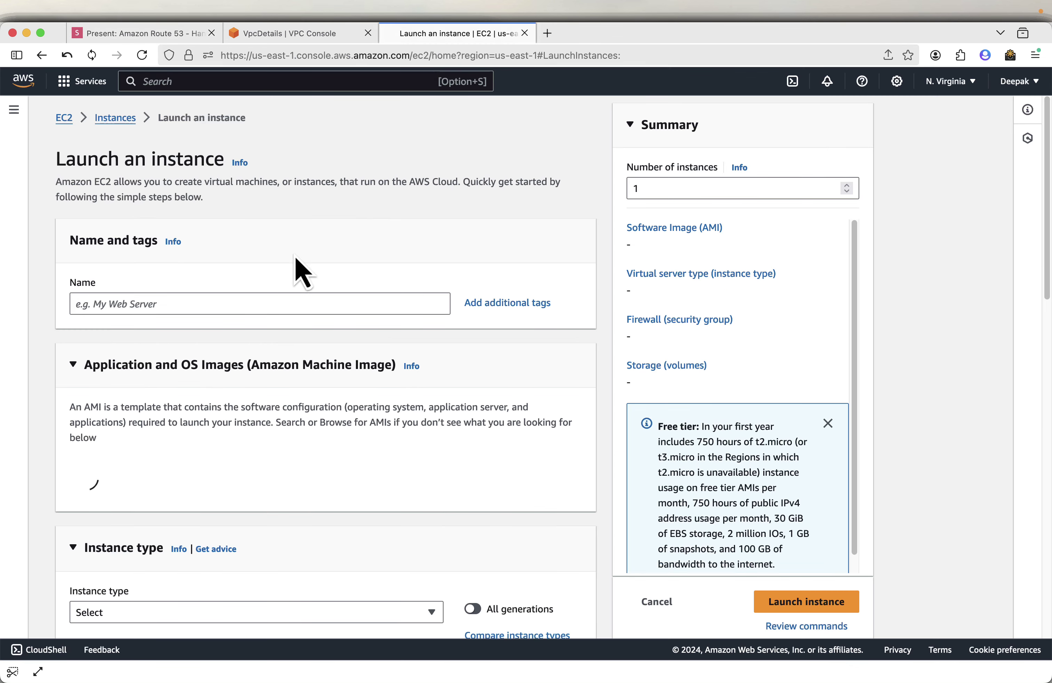
right_click(144, 298)
click(181, 372)
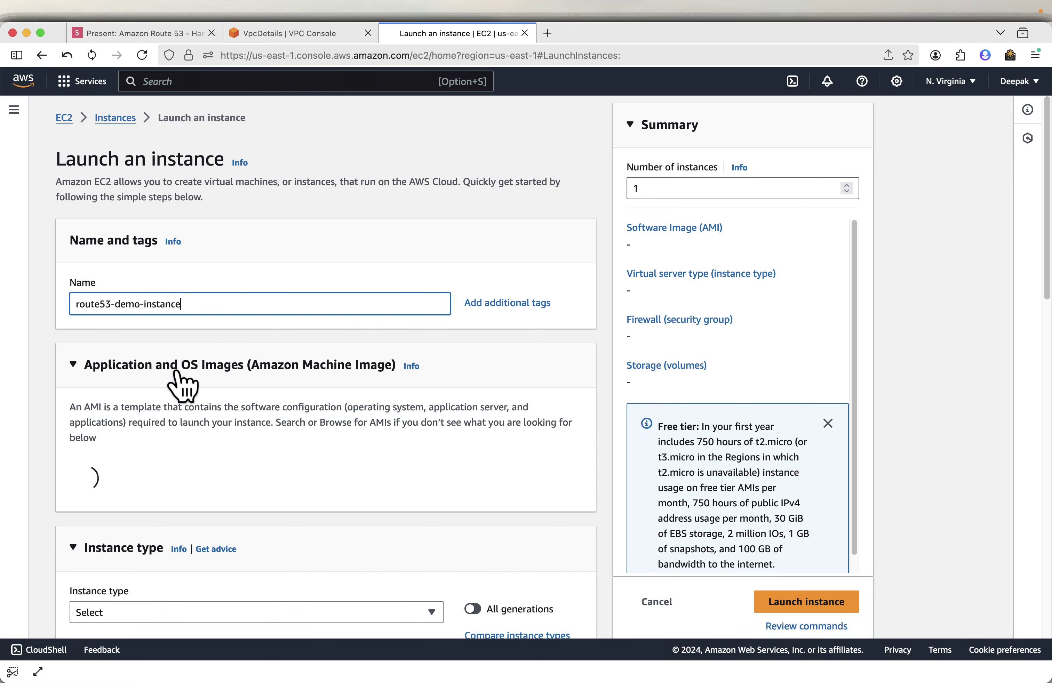
Keep the default Amazon Linux 2023 AMI and t2.micro instance type, and start creating a new key pair.
scroll(198, 408, down, 3)
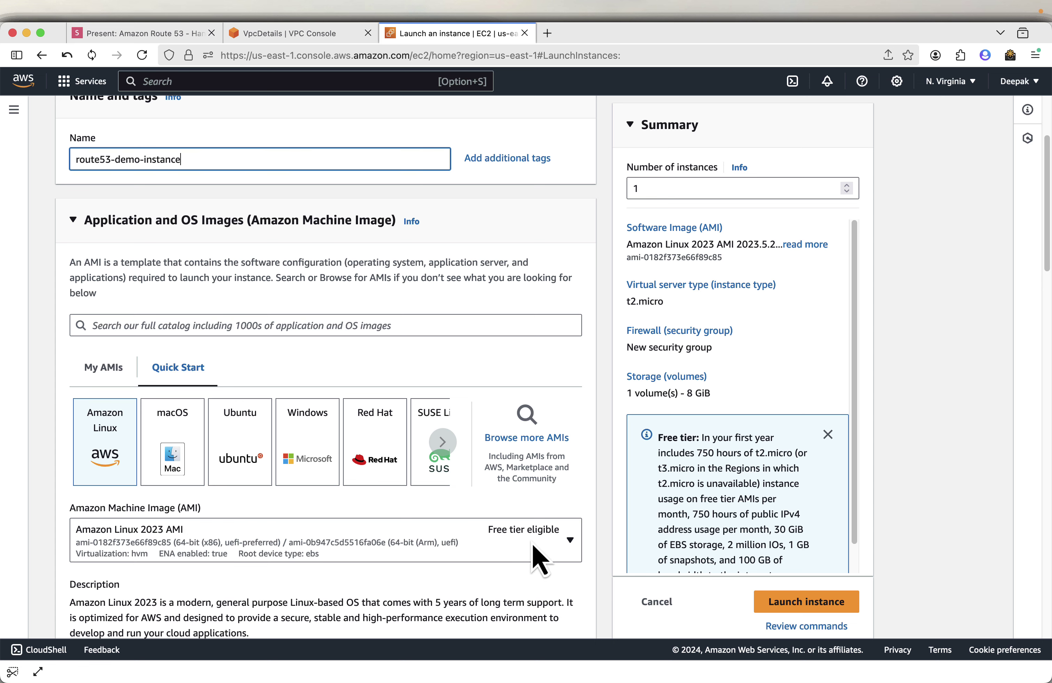
scroll(287, 581, down, 4)
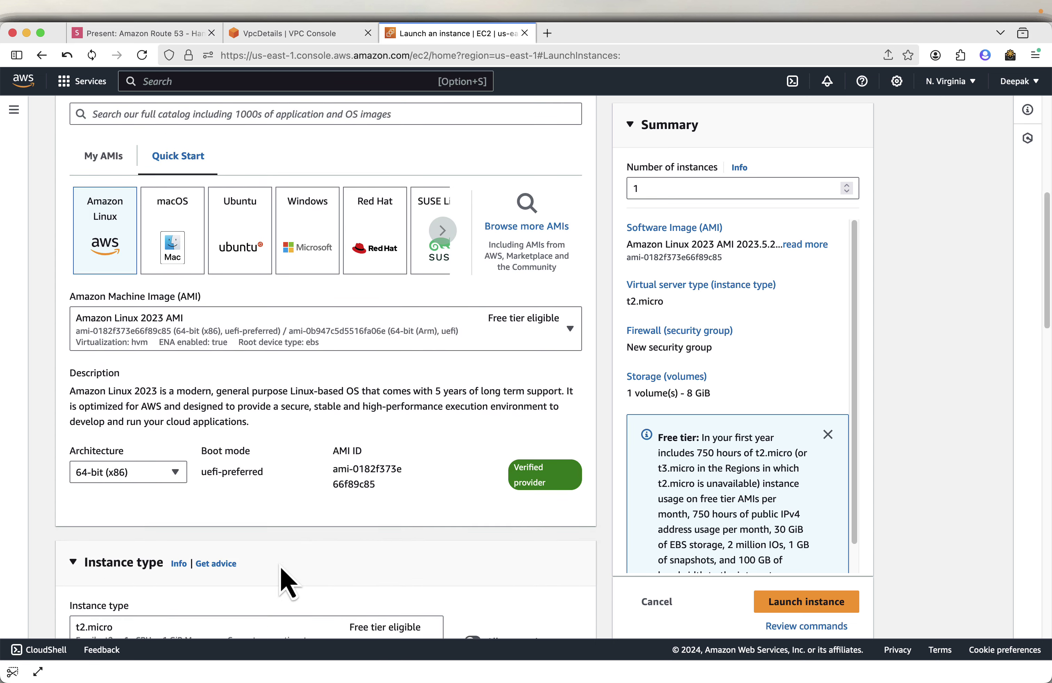
scroll(287, 581, up, 1)
scroll(278, 559, down, 8)
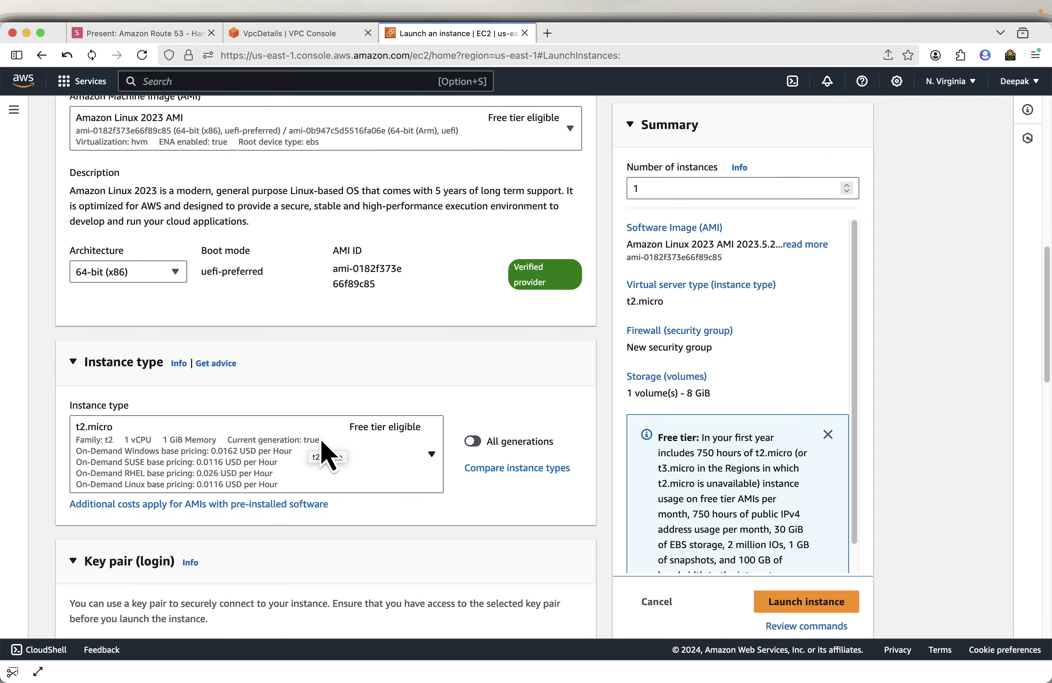
scroll(570, 441, down, 5)
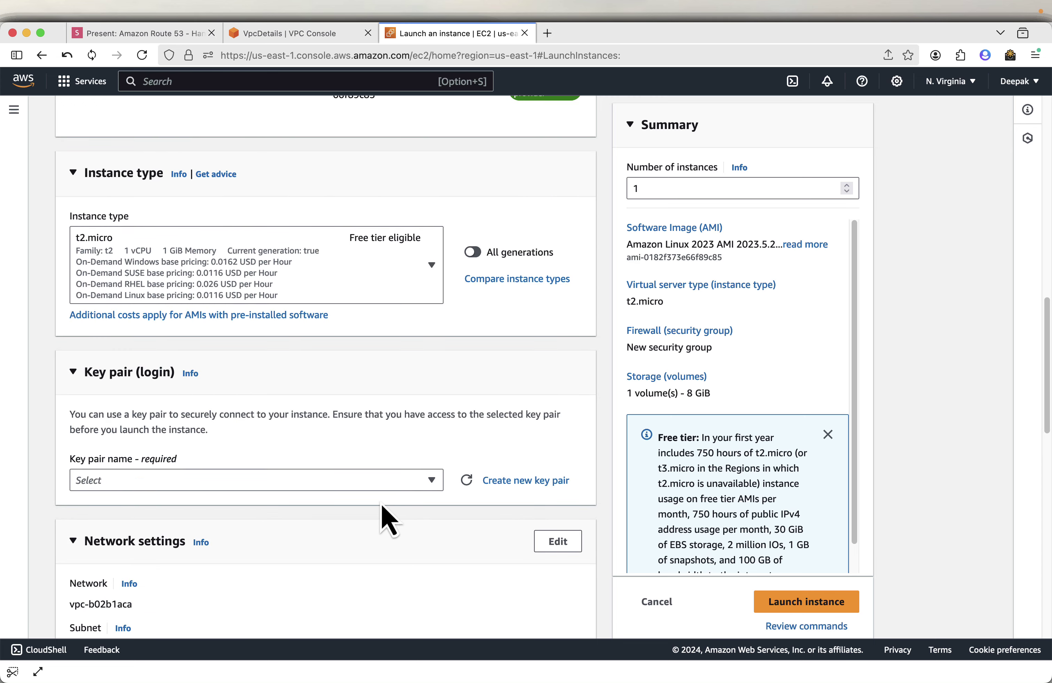
click(530, 481)
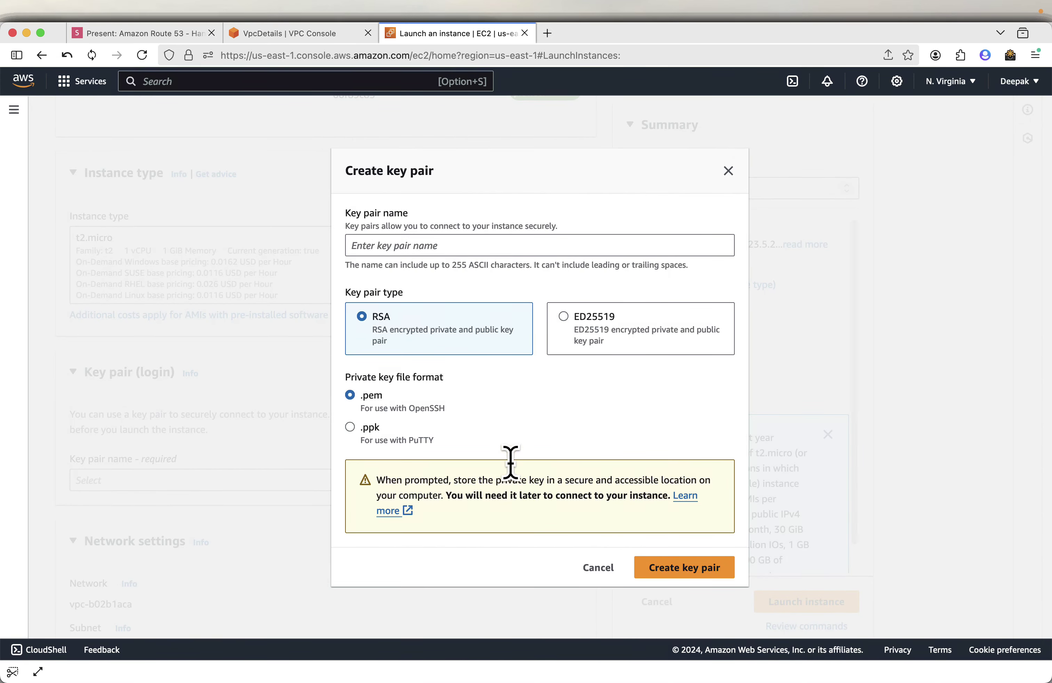
Copy the key pair name from the Create key pair slide and try to create an RSA .pem key pair named route-53-key-pair.
click(138, 32)
key(Right)
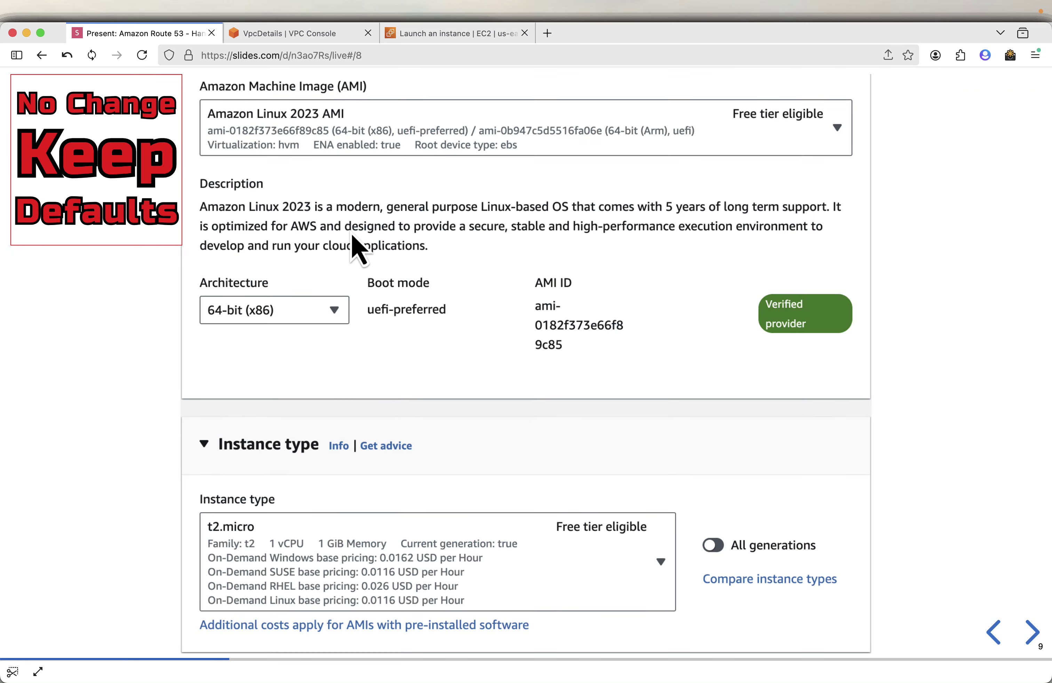
key(Right)
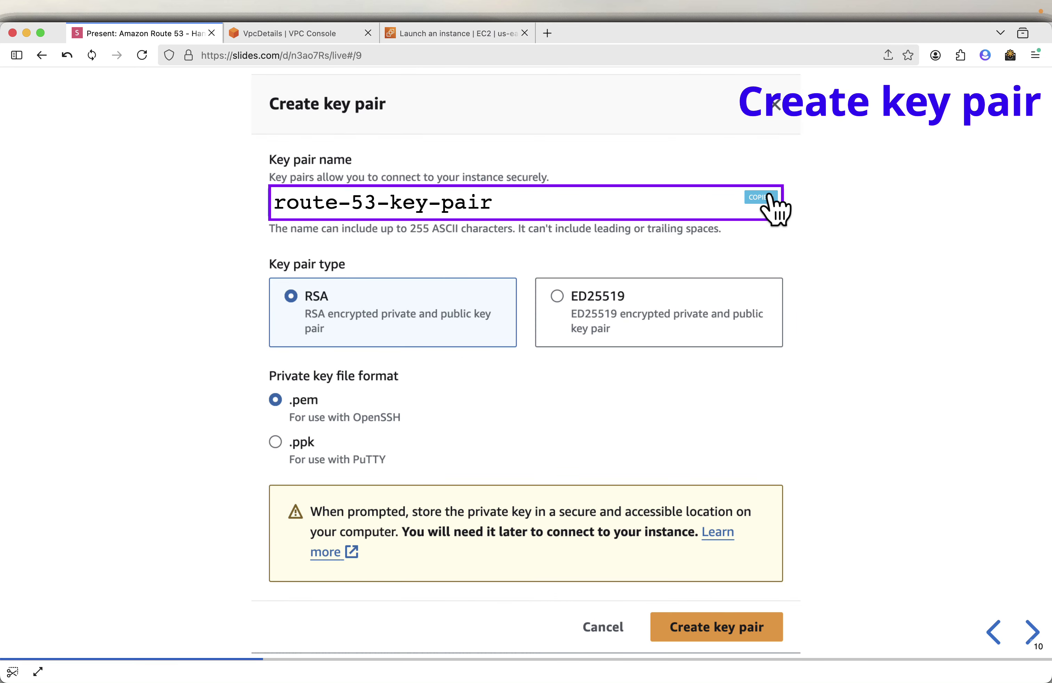
click(429, 36)
right_click(374, 247)
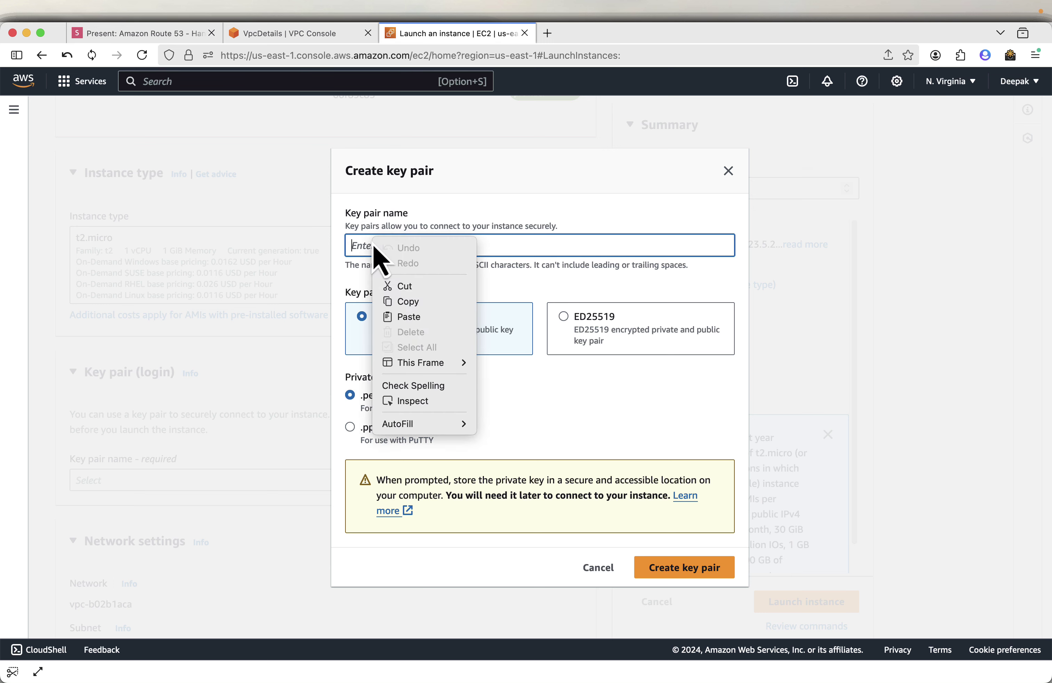
click(405, 318)
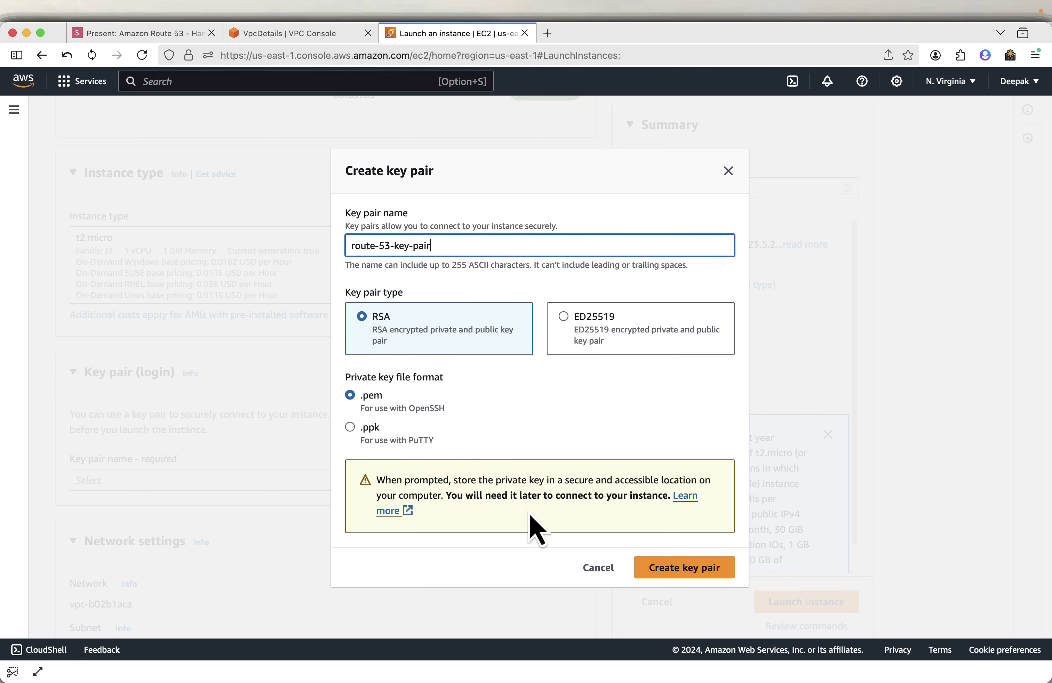
click(674, 576)
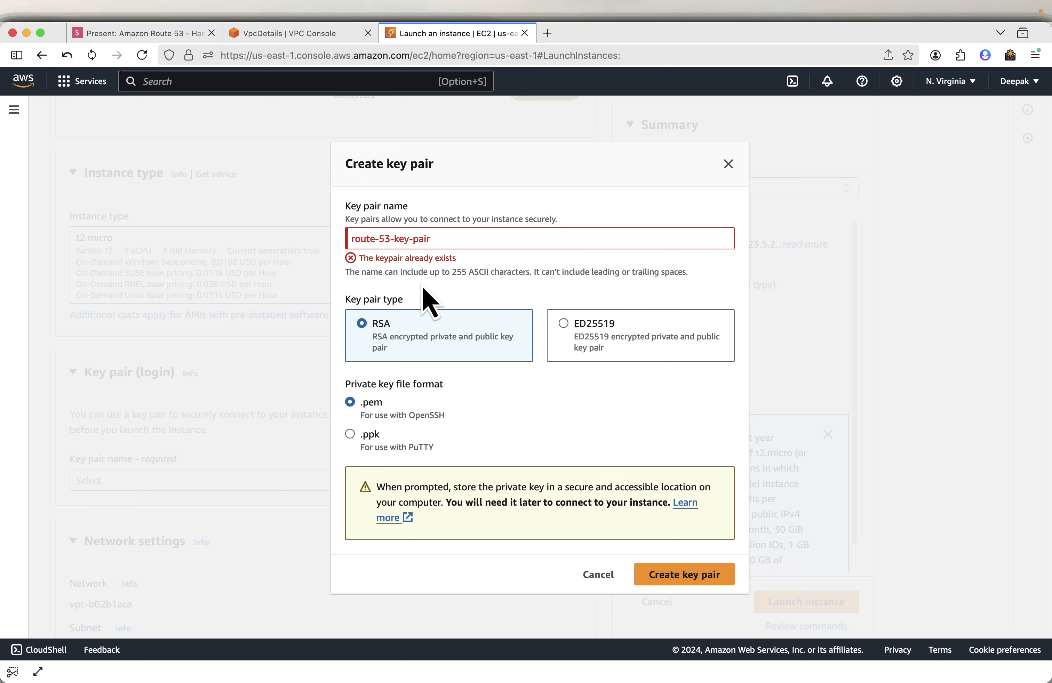
Change the key pair name to route-53-key-pair-2, create it and save its .pem file to the Desktop.
click(446, 240)
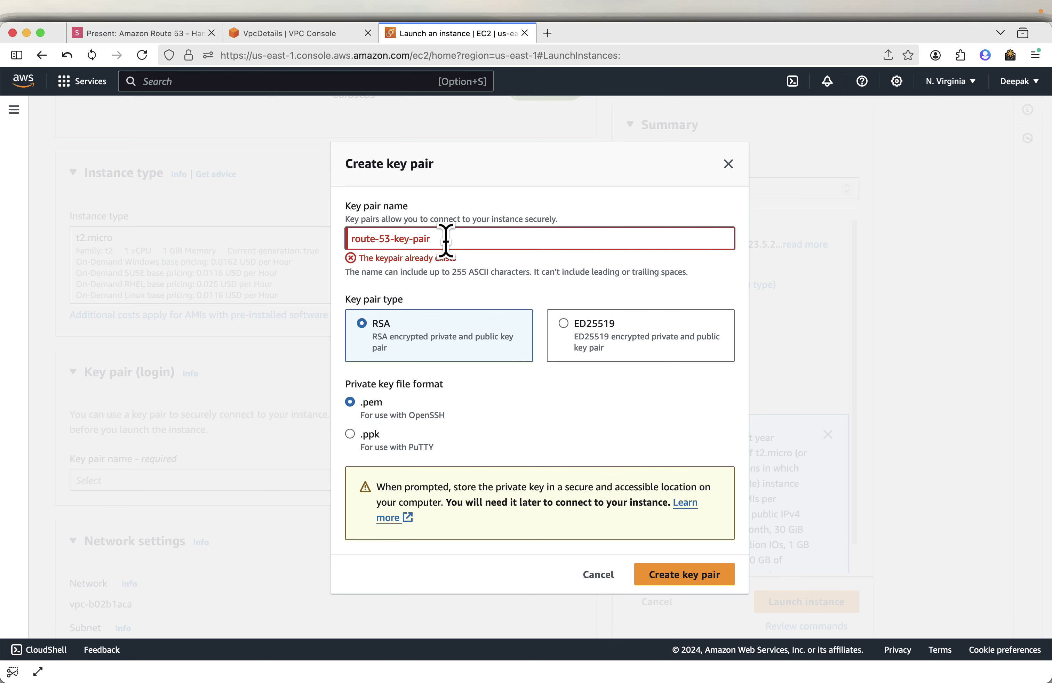
text(-2)
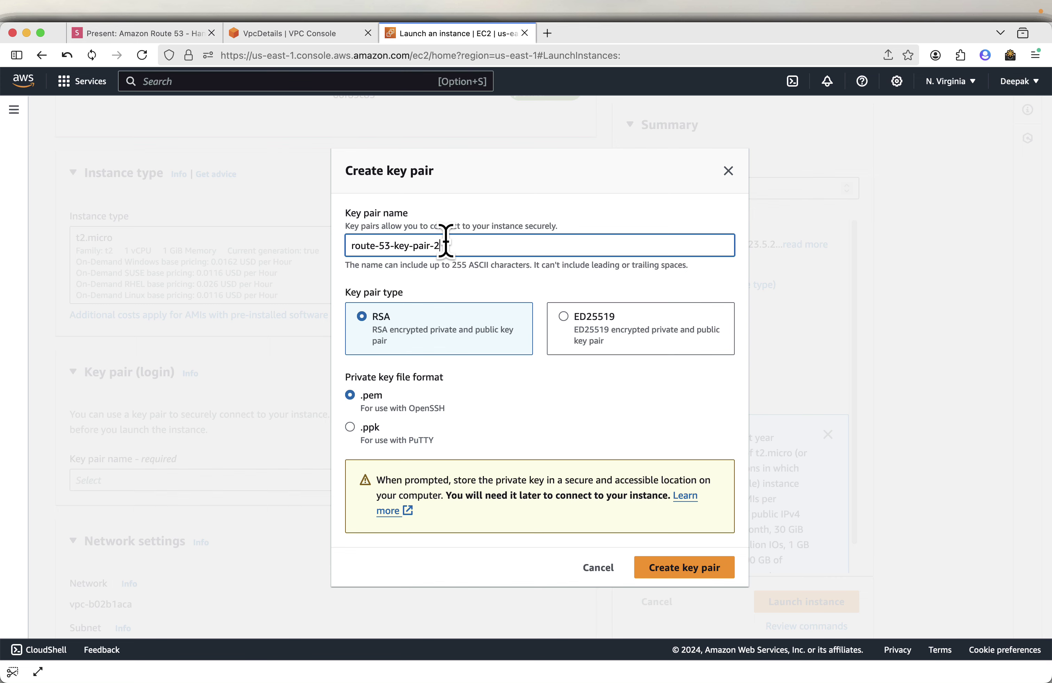
click(683, 571)
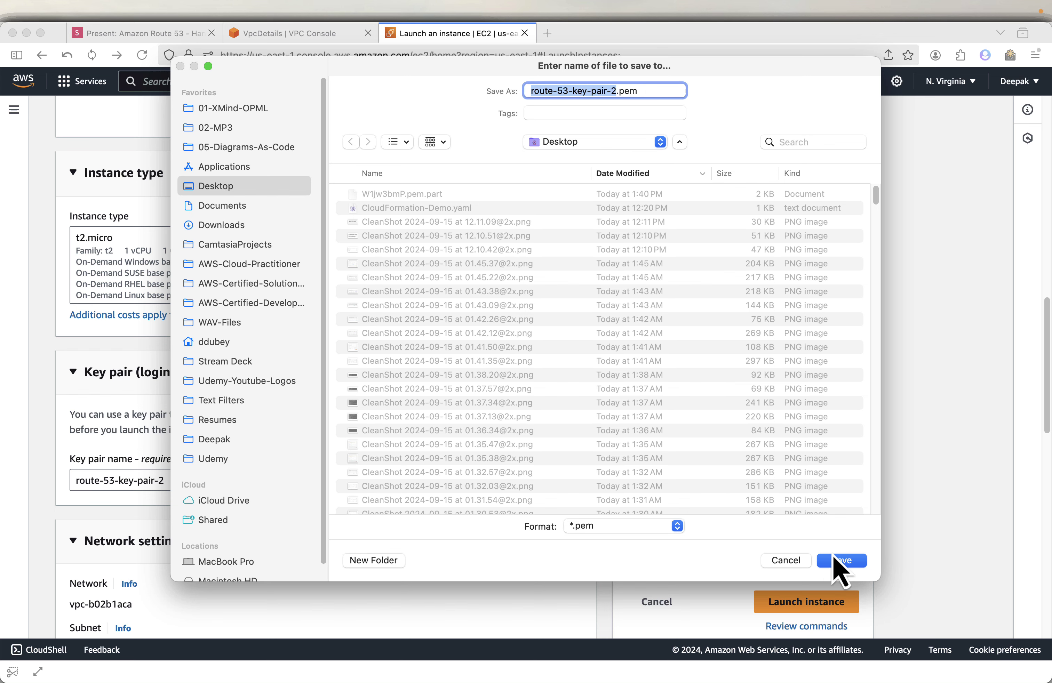
click(841, 562)
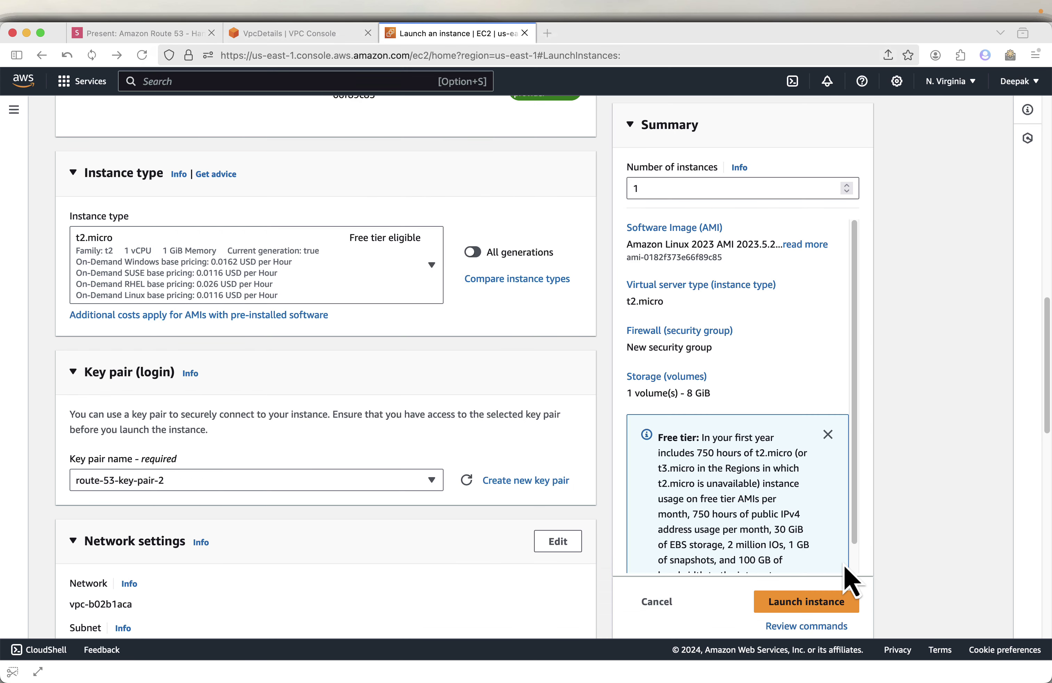
Consult the Network settings slide, then edit the instance's network settings and select the VPC route53-demo-vpc-vpc.
click(147, 35)
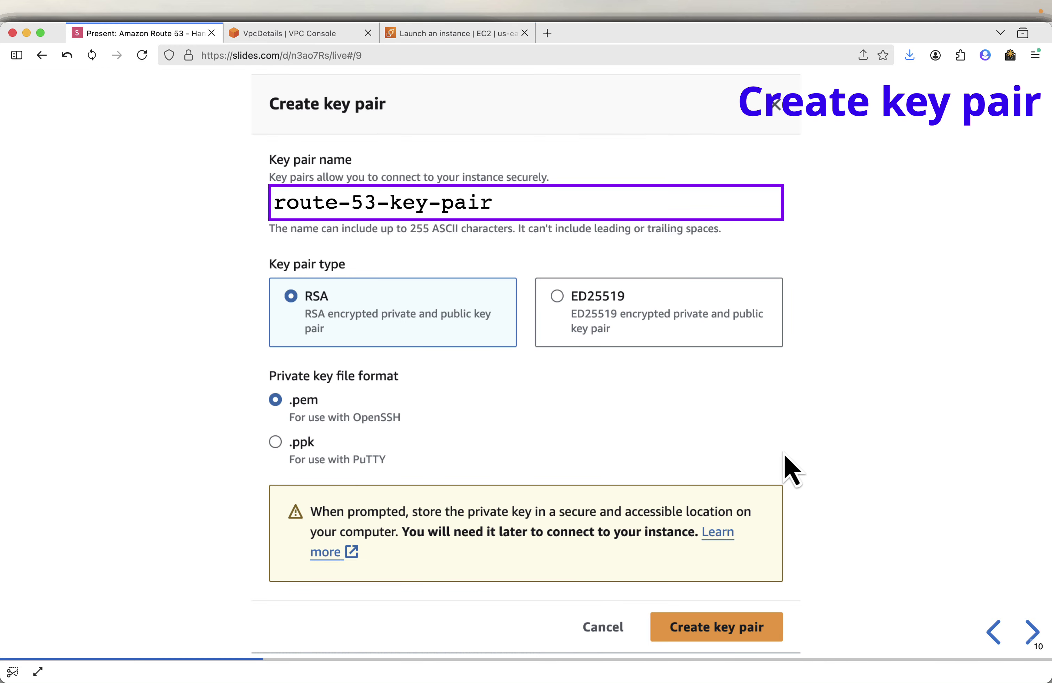
click(1029, 632)
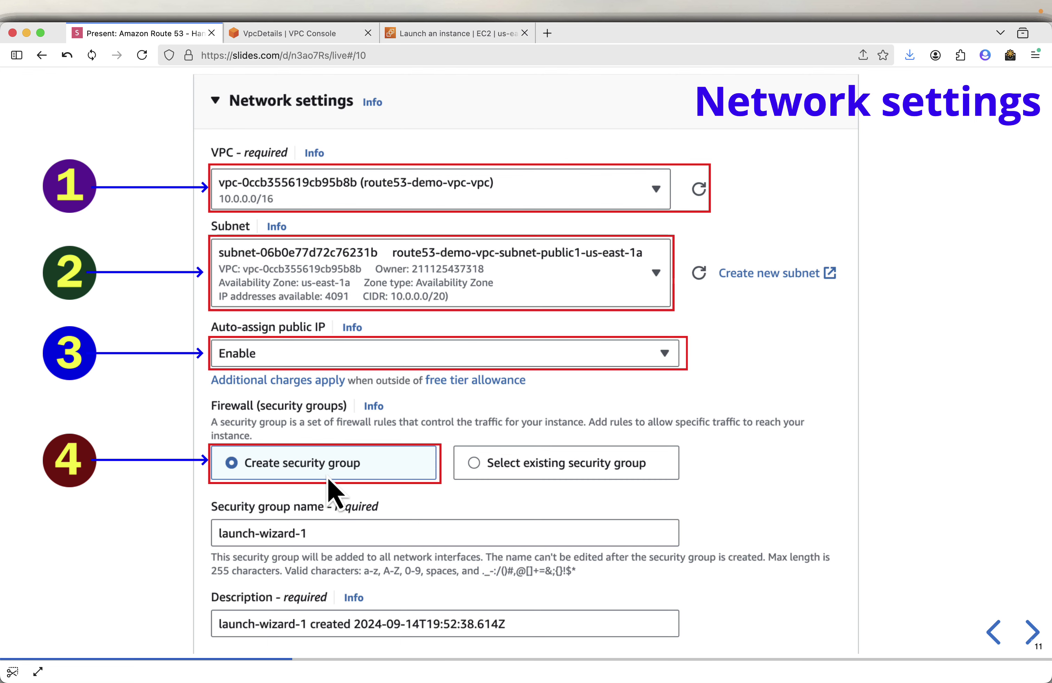
click(461, 33)
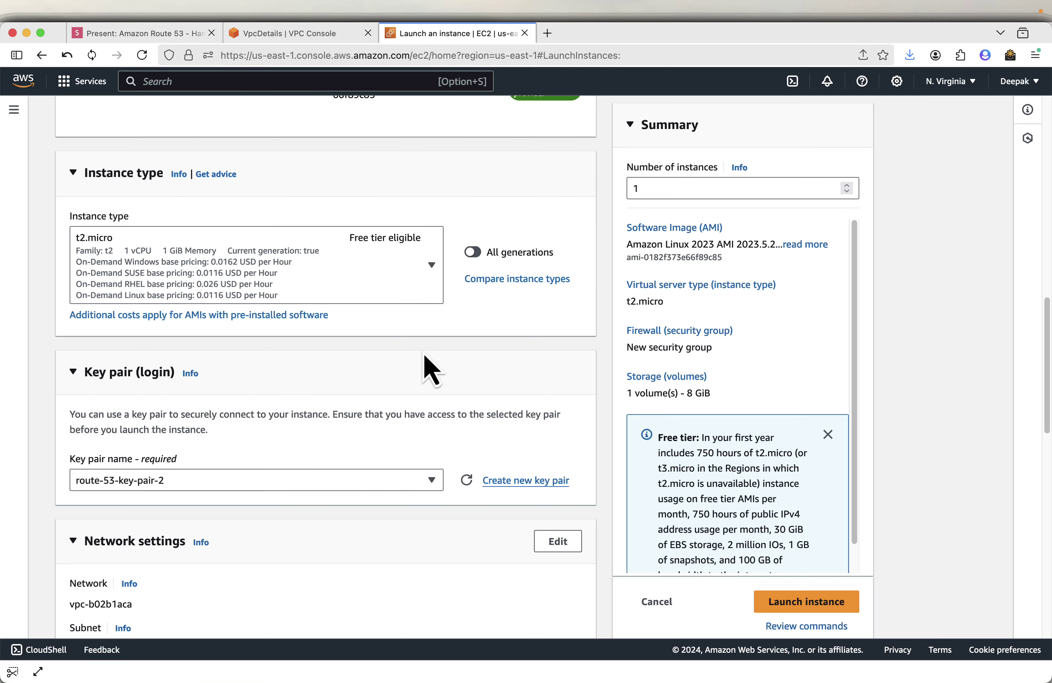
scroll(427, 369, down, 7)
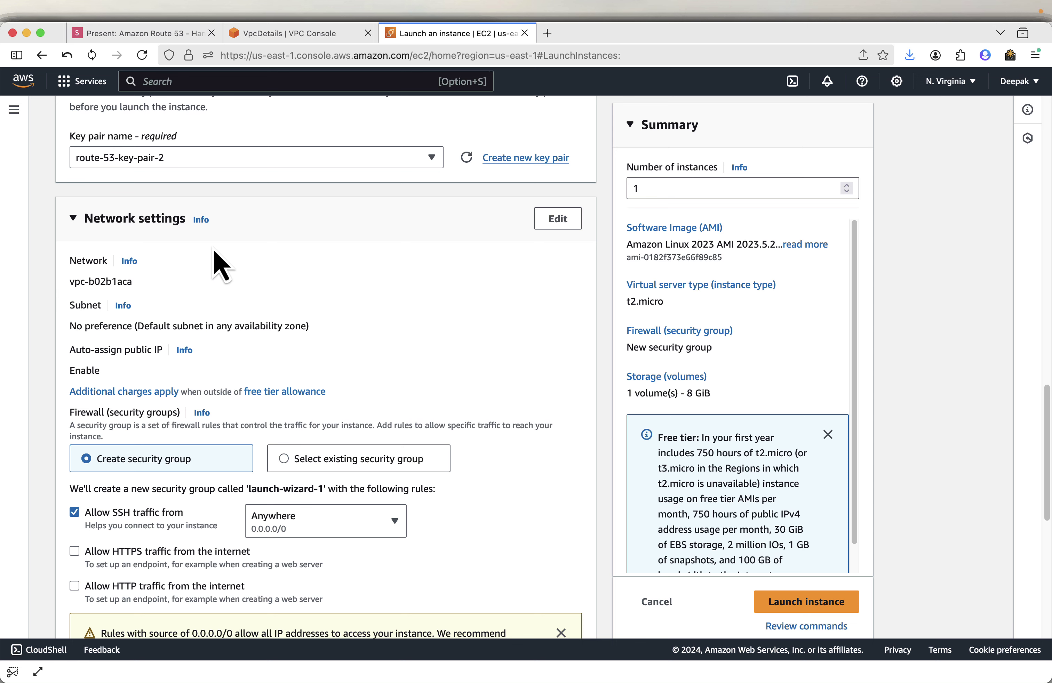
click(550, 220)
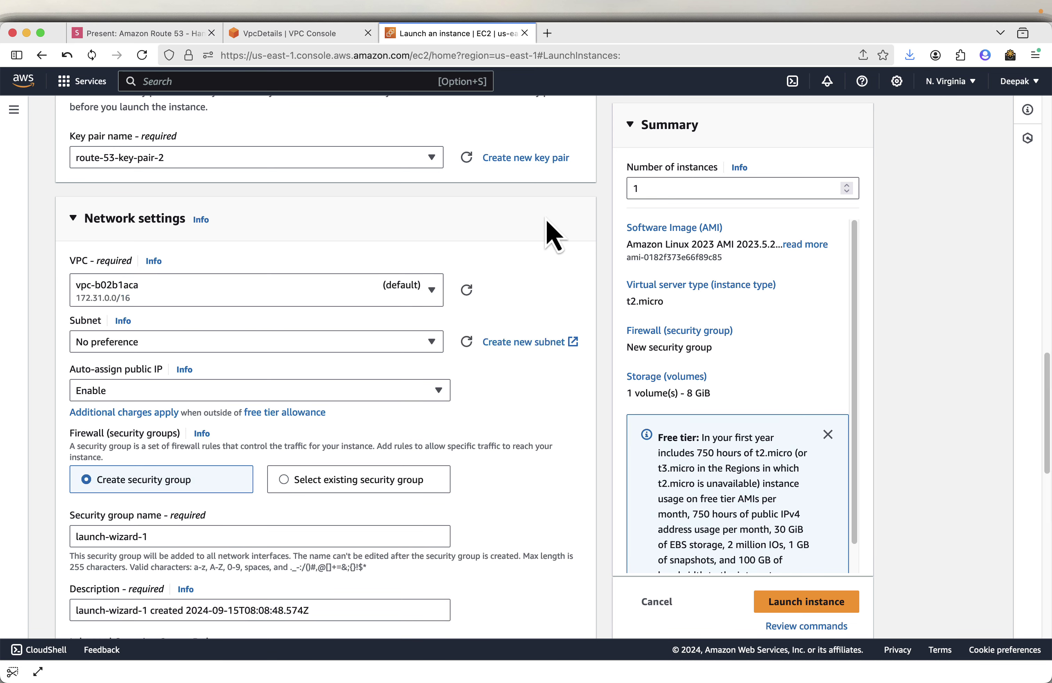
click(428, 292)
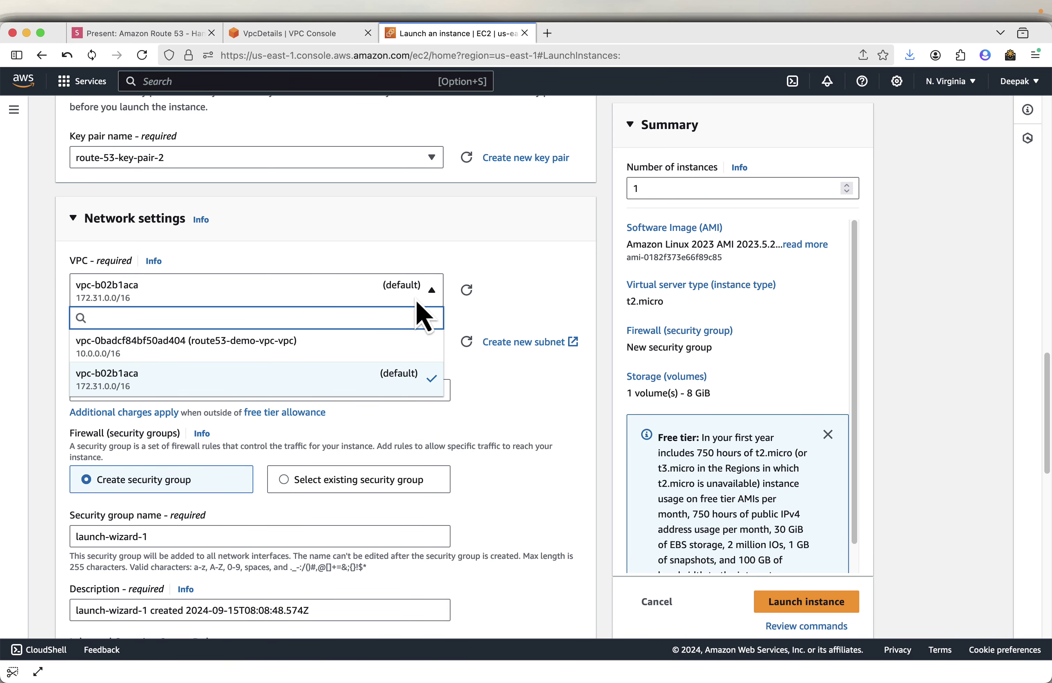
click(398, 351)
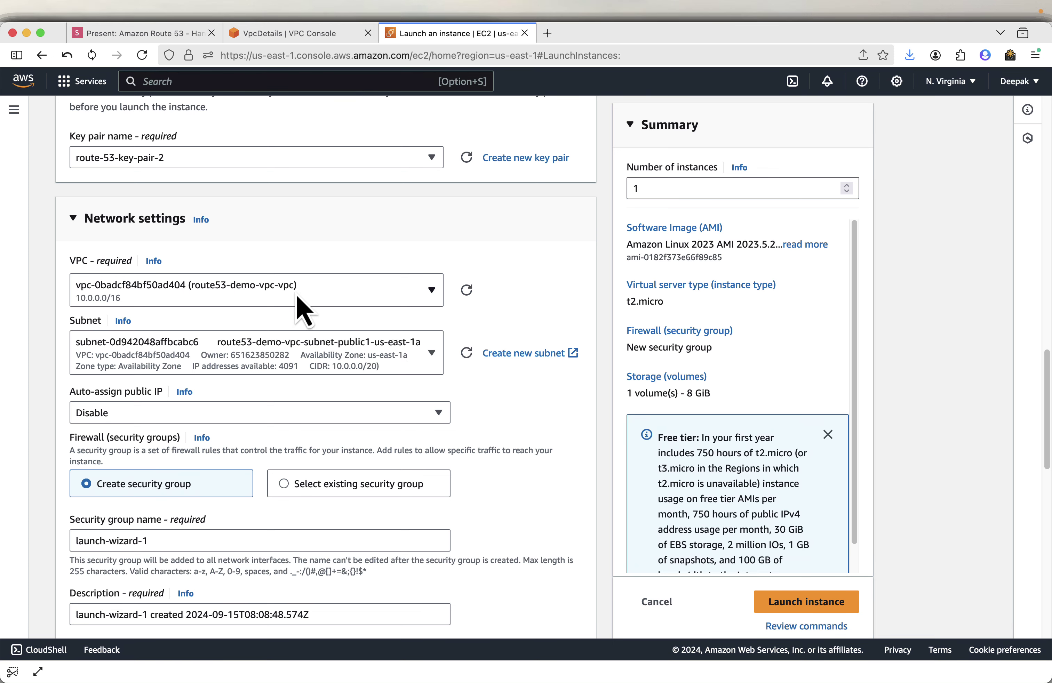
Choose the subnet route53-demo-vpc-subnet-public1-us-east-1a and set Auto-assign public IP to Enable.
click(377, 353)
click(363, 437)
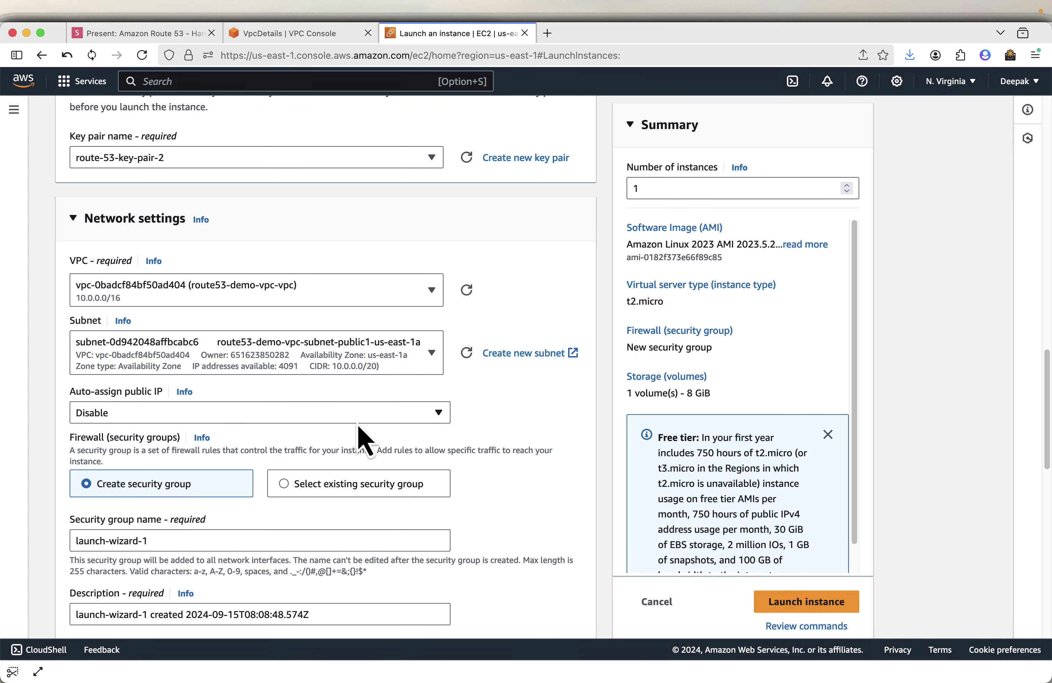
scroll(391, 359, down, 2)
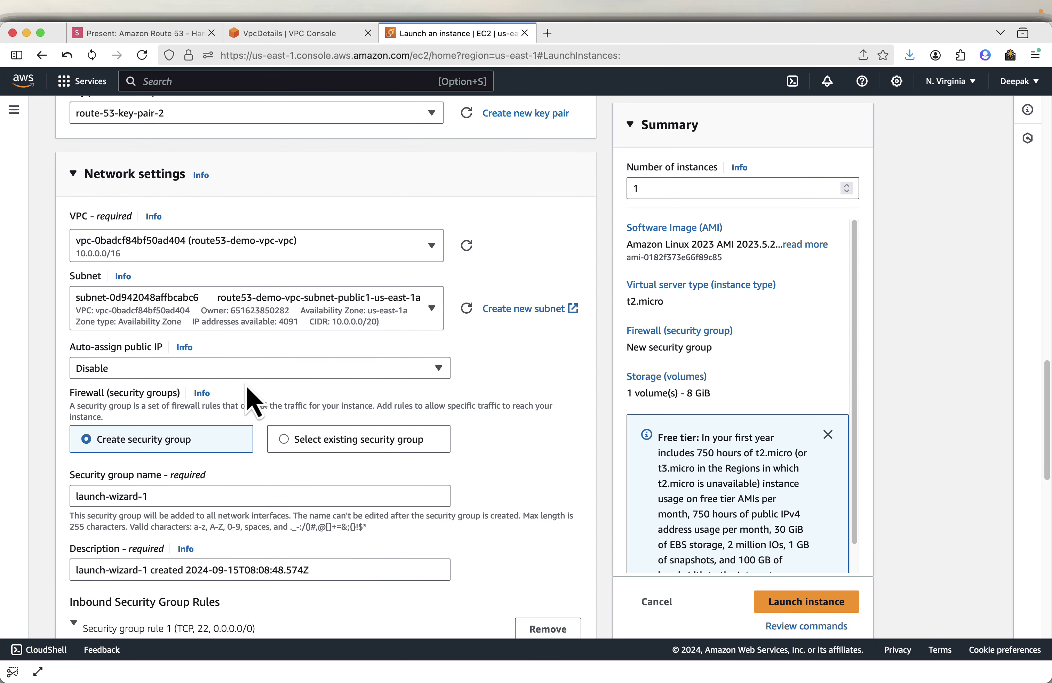
click(202, 369)
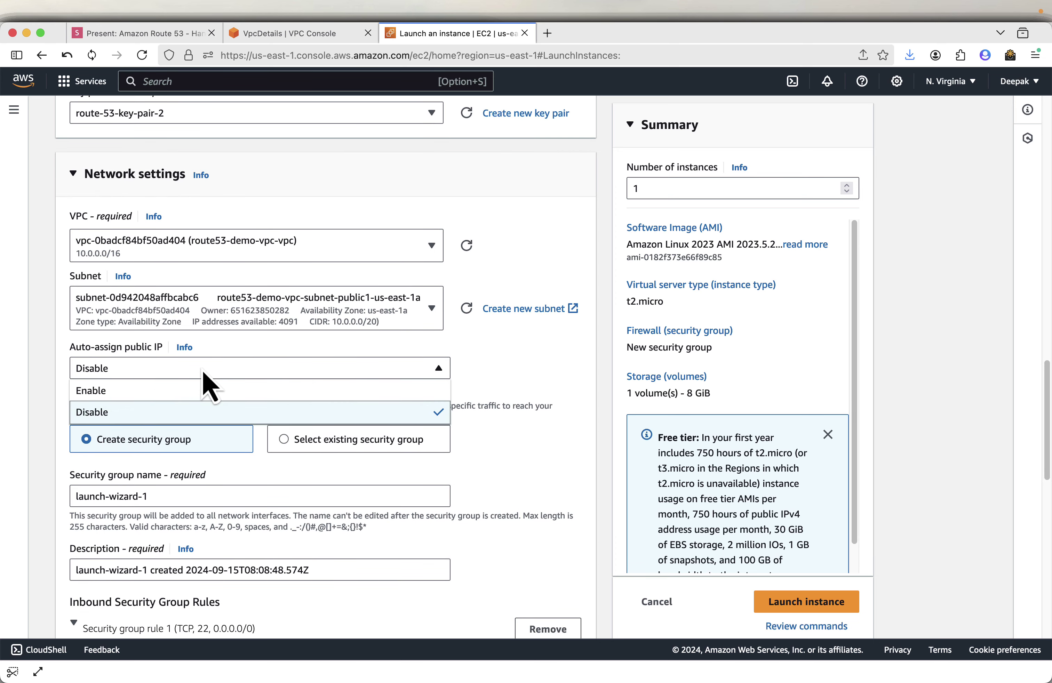
click(200, 390)
Review the new security group's SSH rule and the 8 GiB gp3 storage, keep these defaults and launch the instance.
scroll(191, 408, down, 2)
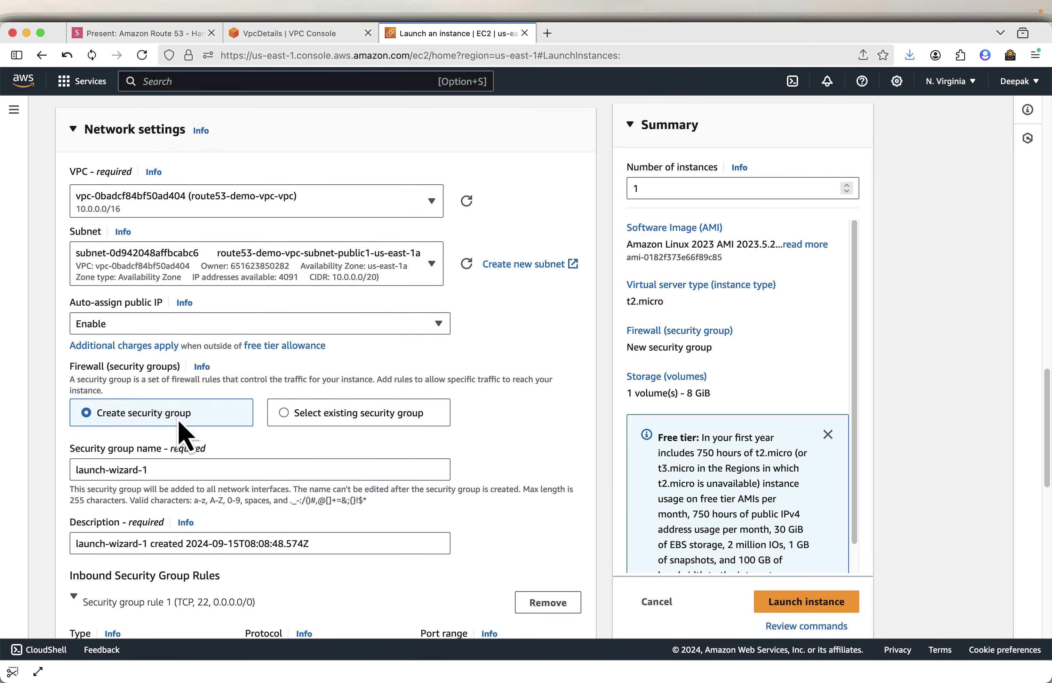
scroll(177, 440, down, 3)
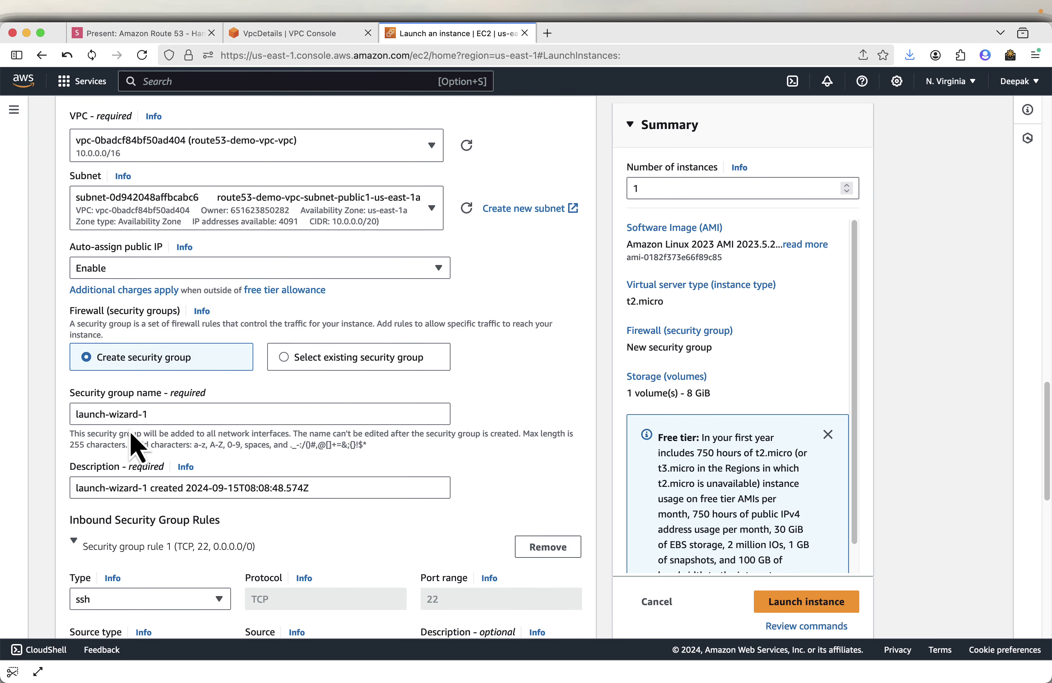
scroll(208, 416, down, 8)
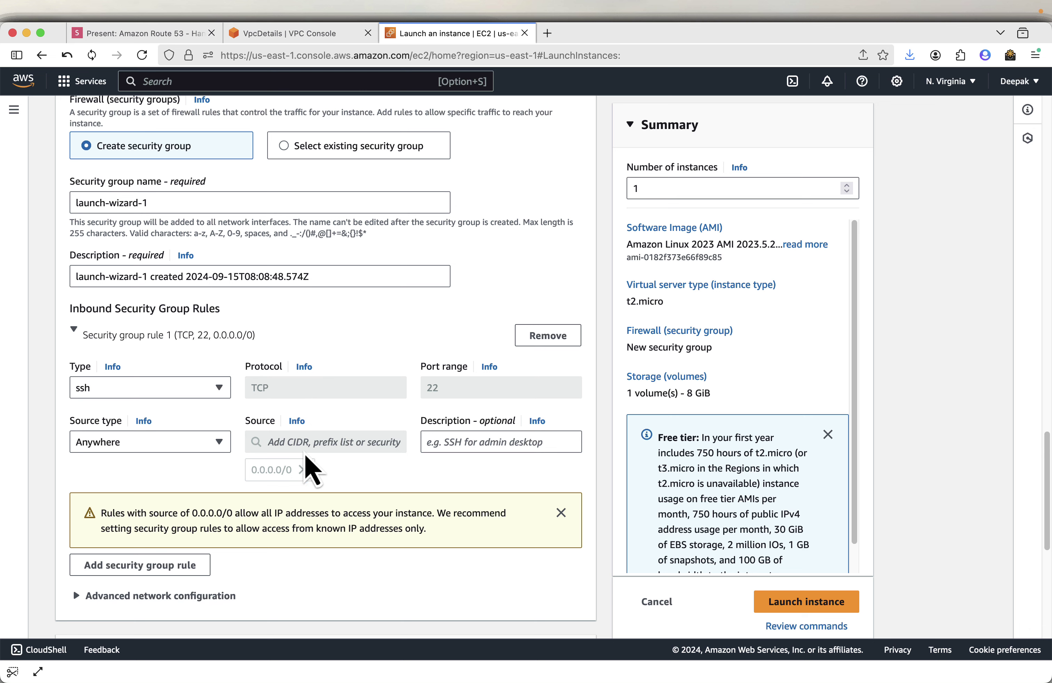
scroll(461, 452, down, 2)
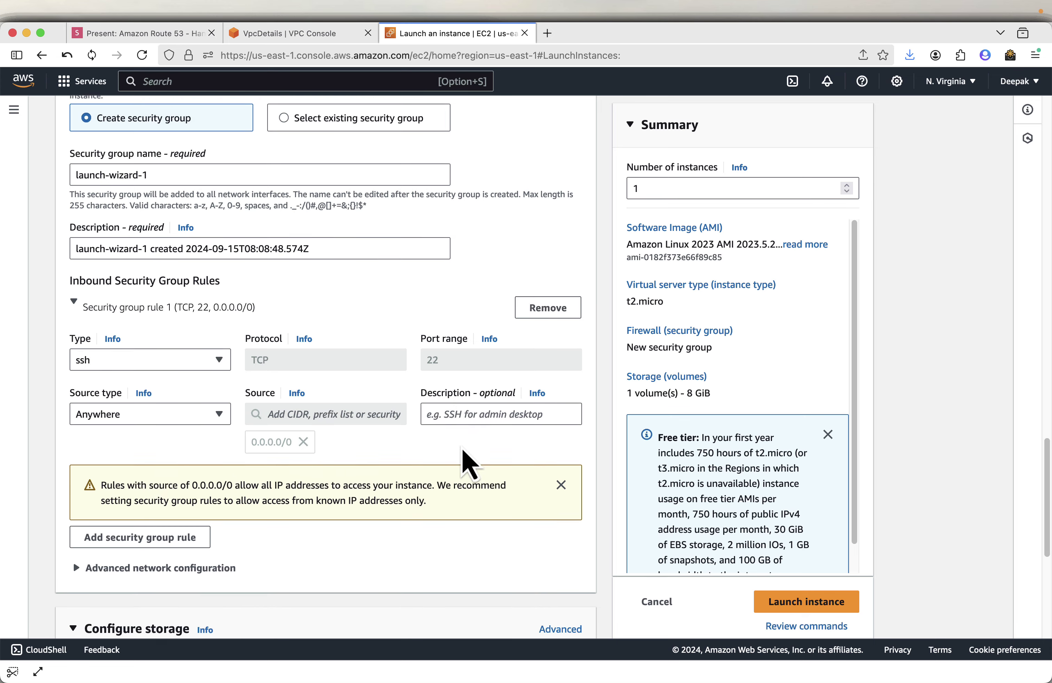
scroll(266, 320, down, 10)
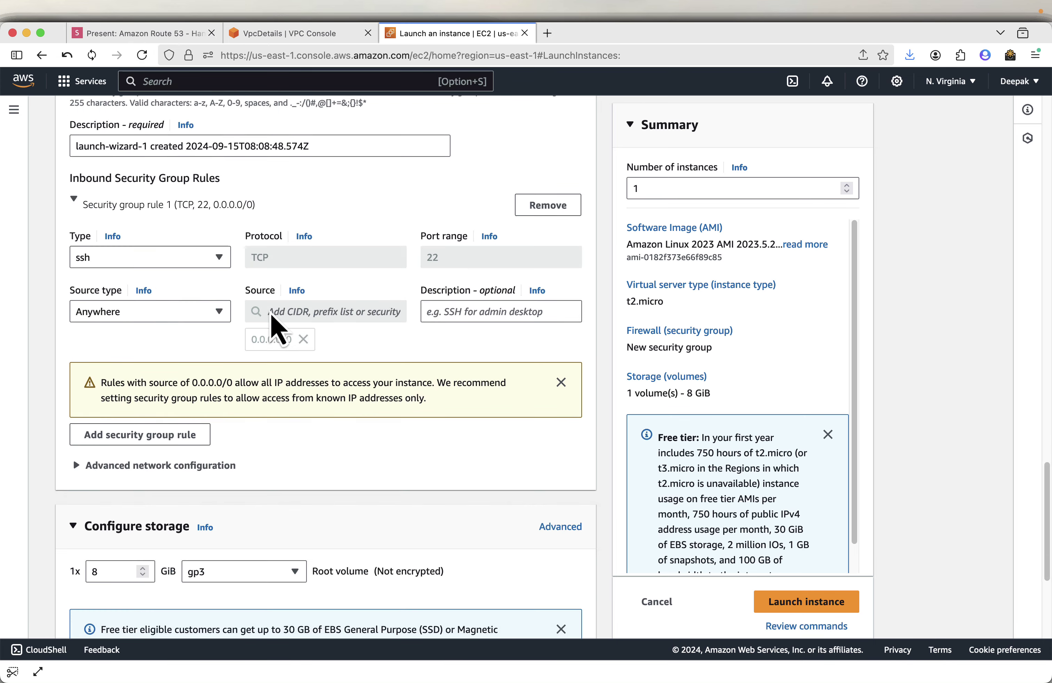
scroll(278, 331, down, 2)
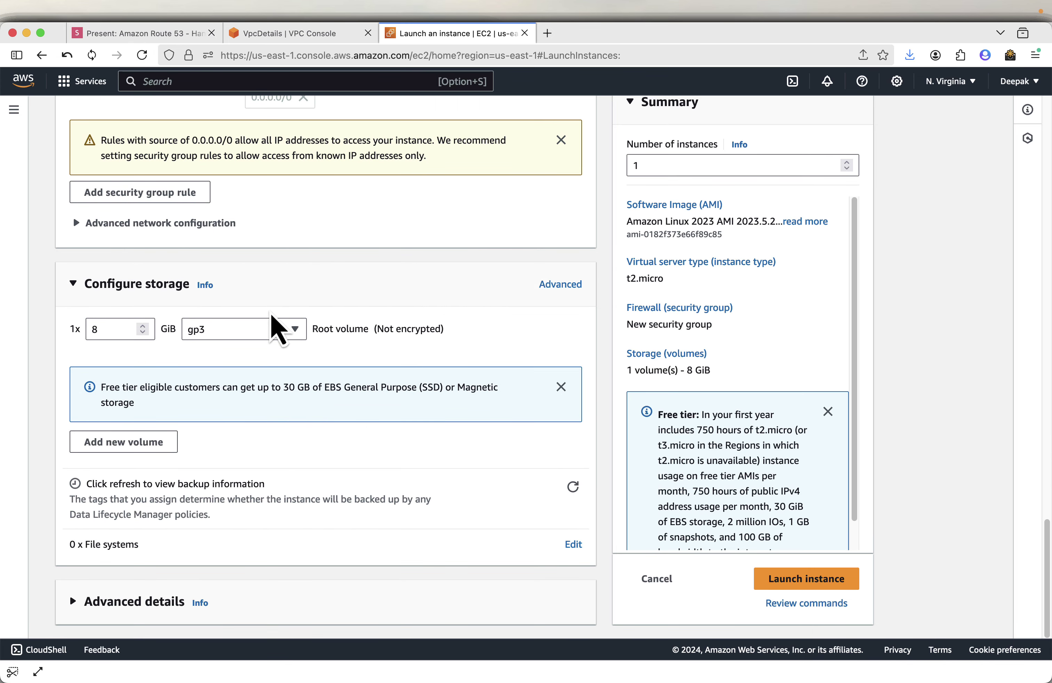
scroll(310, 351, up, 7)
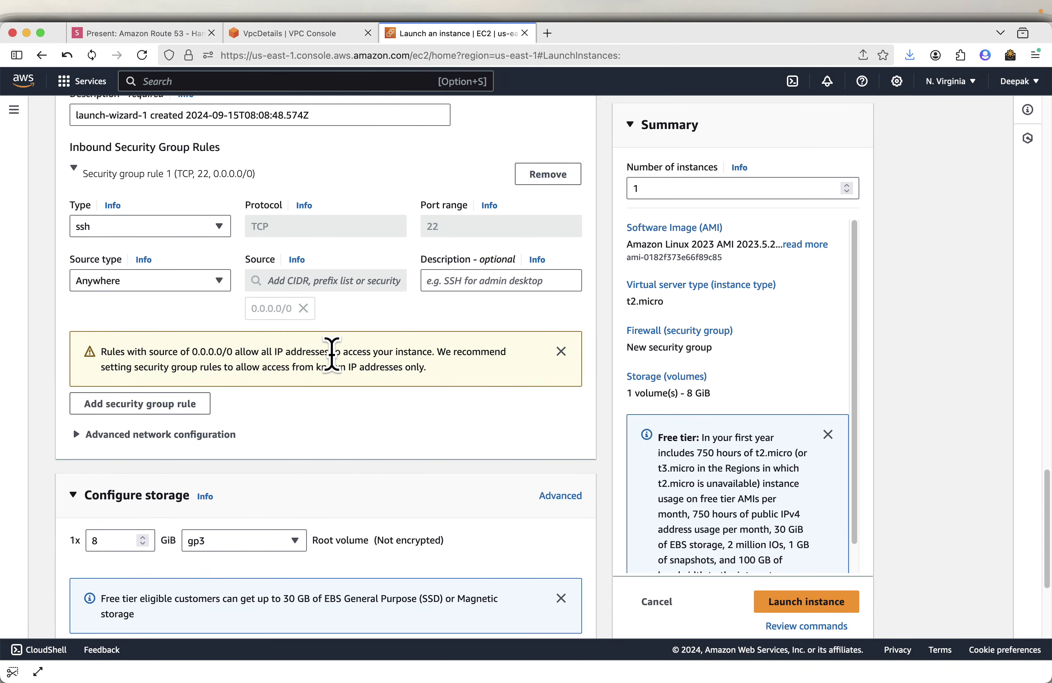
click(798, 608)
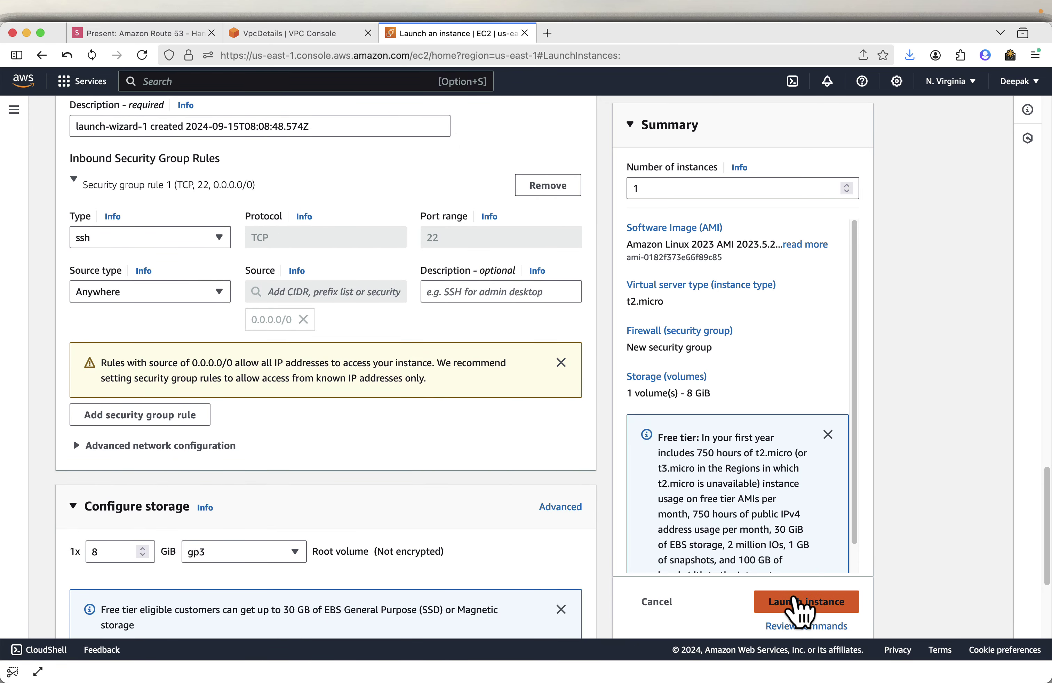
Return to the slide deck and advance to the "Route 53 - Create hosted zone" slide.
click(164, 34)
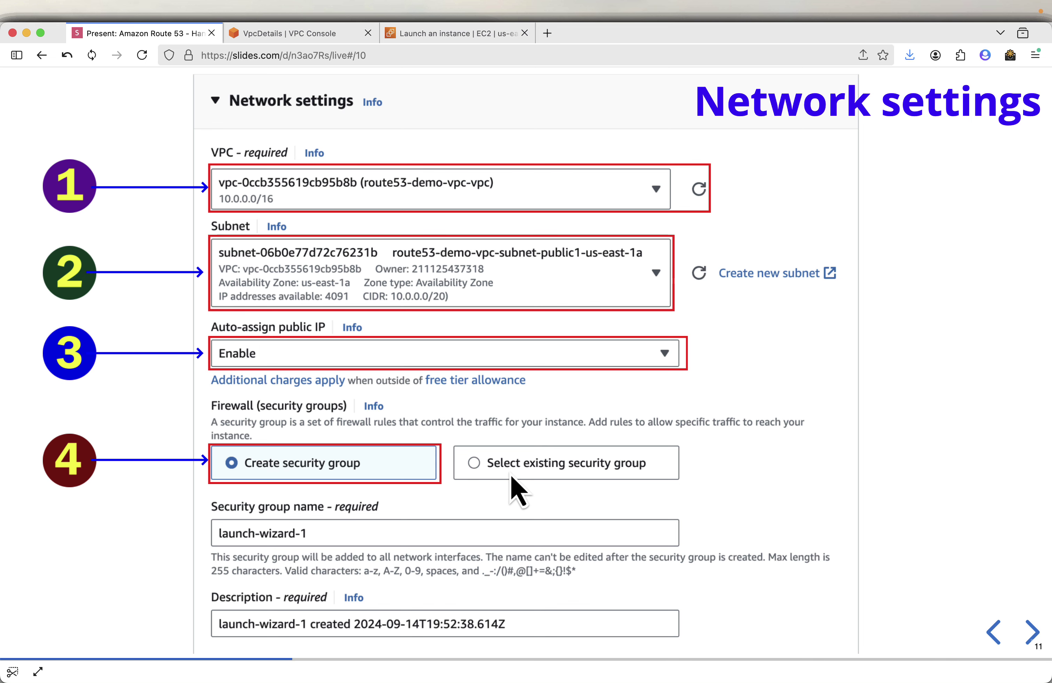
key(Right)
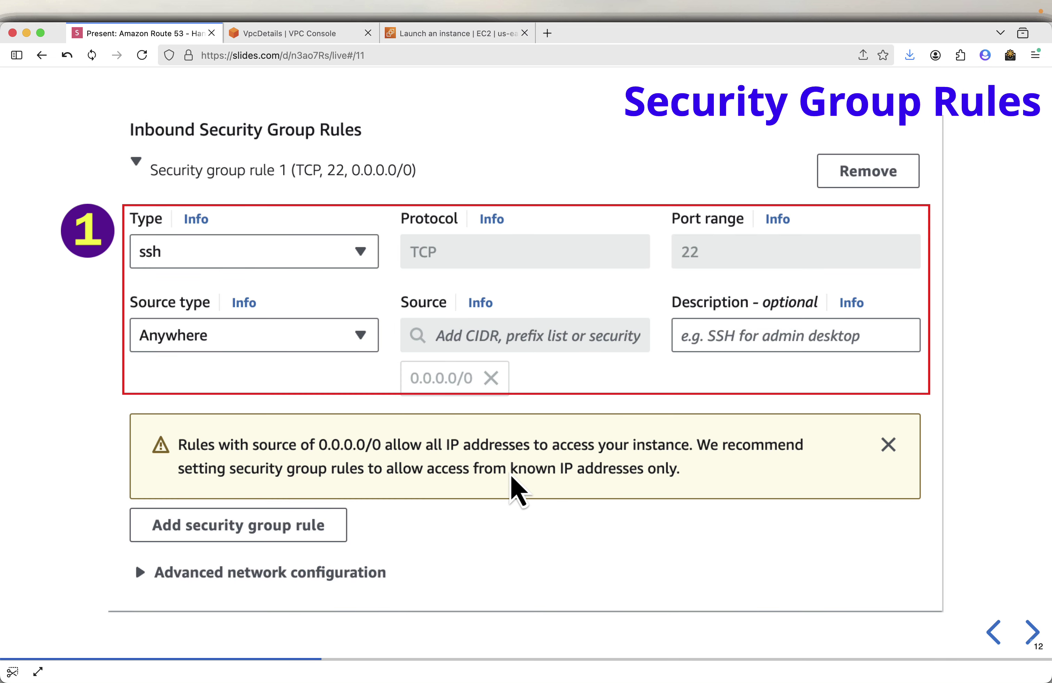
key(Right)
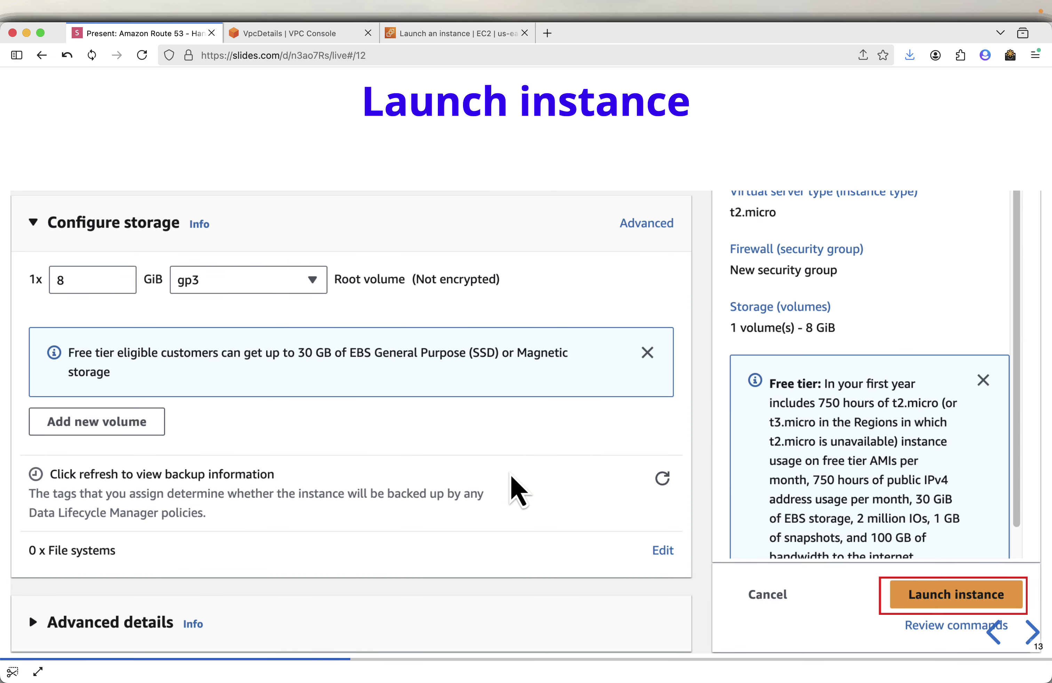
key(Right)
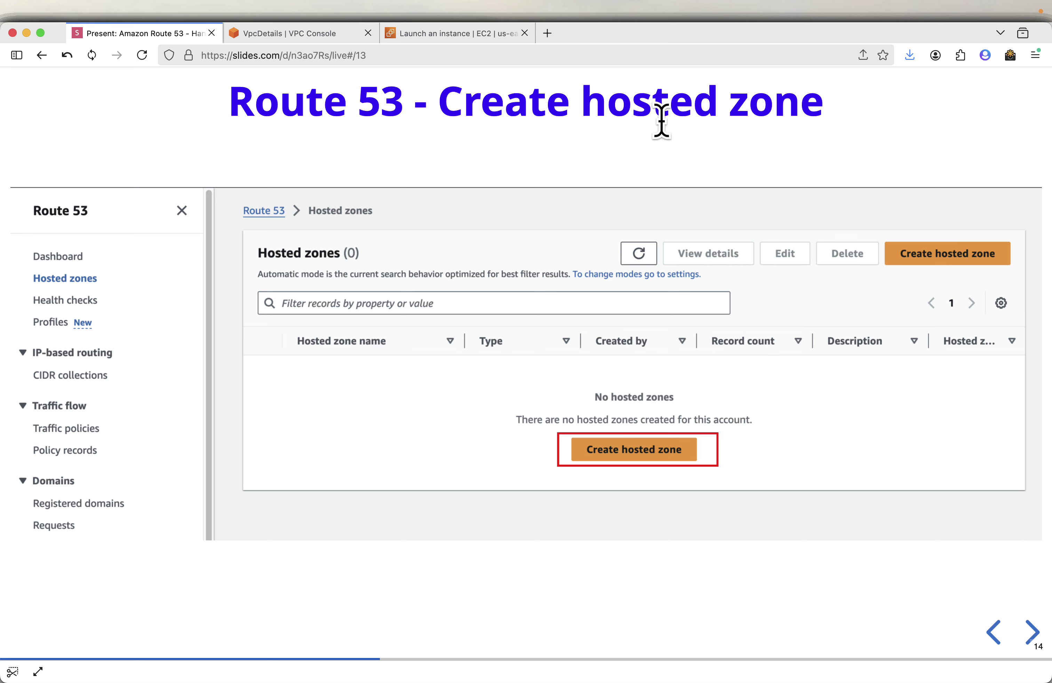
Search the AWS console for "route 53" and open the Route 53 service in a new browser tab.
click(302, 39)
click(481, 80)
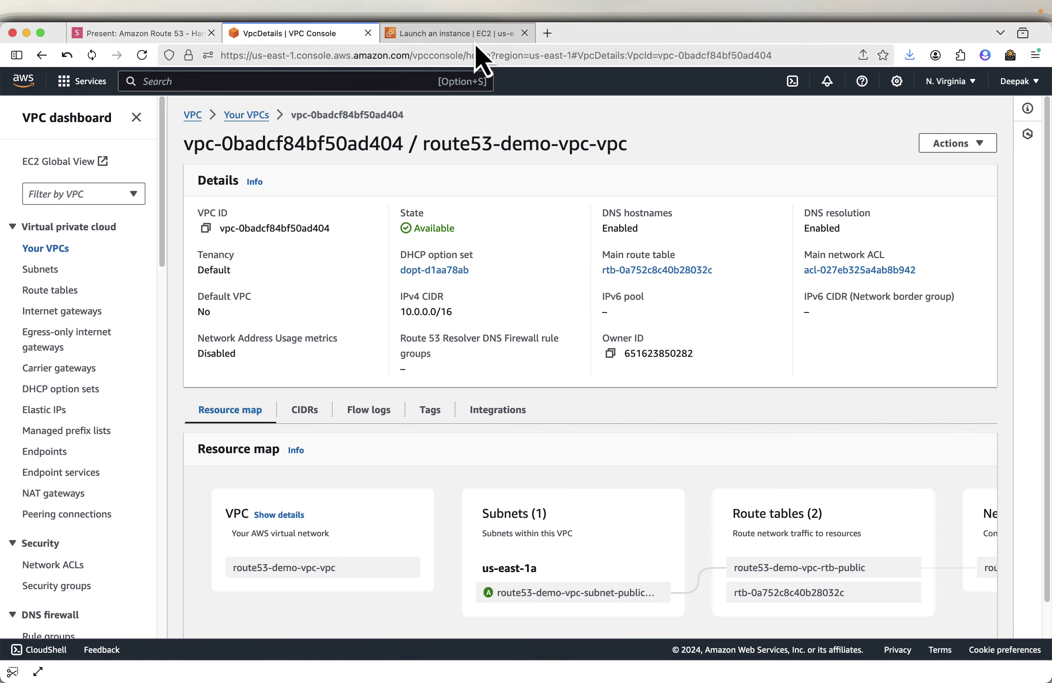
click(477, 36)
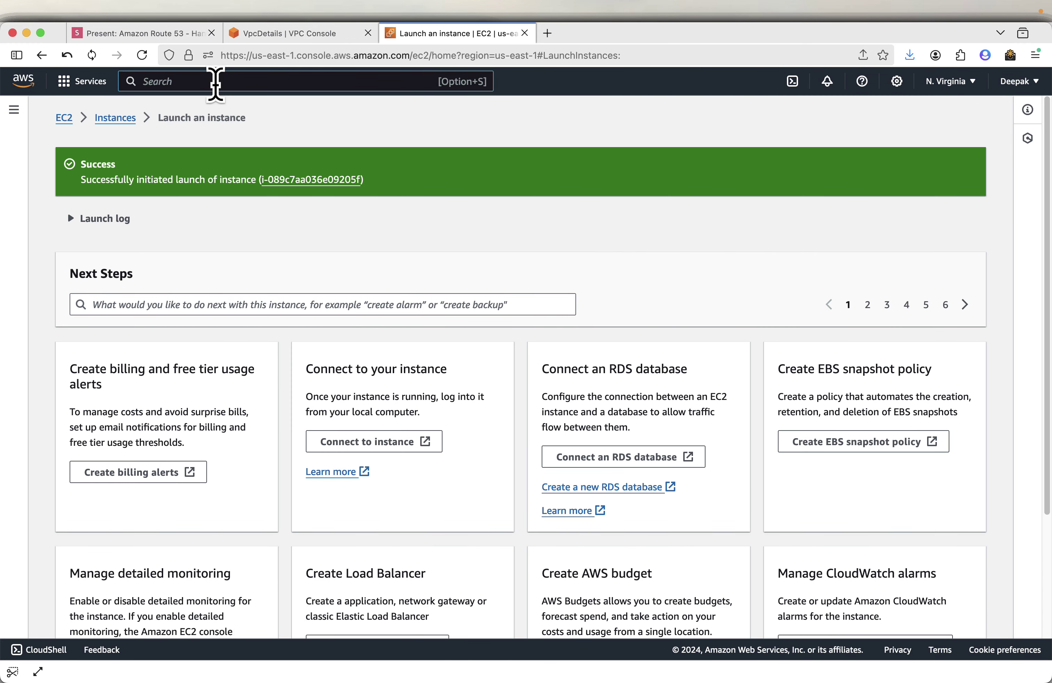
click(215, 82)
text(rou)
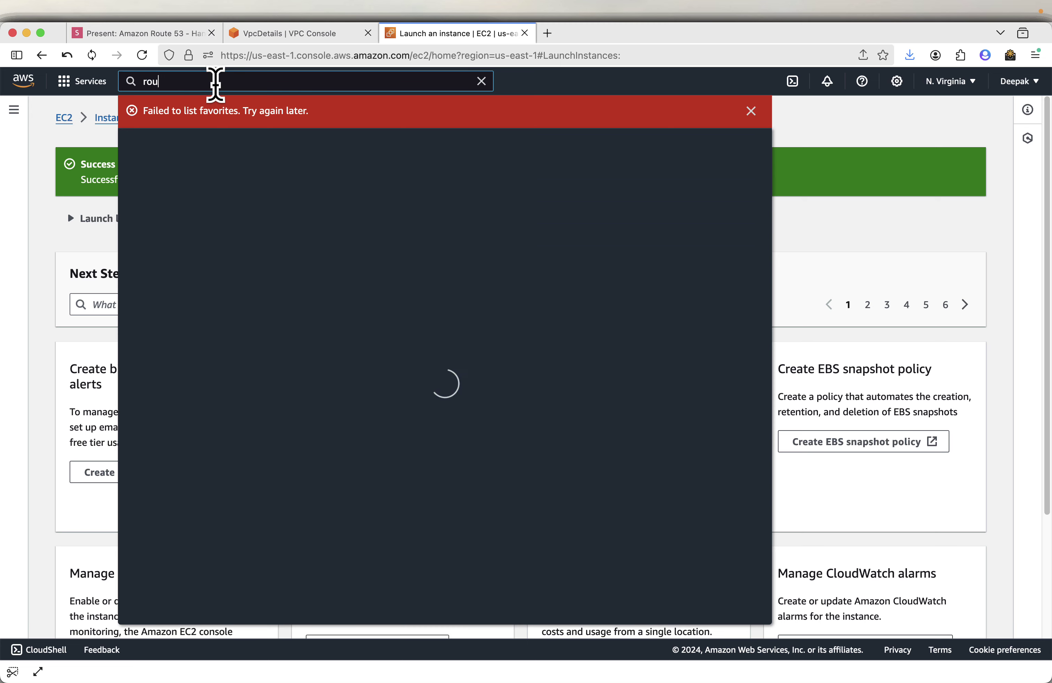
text(te 53)
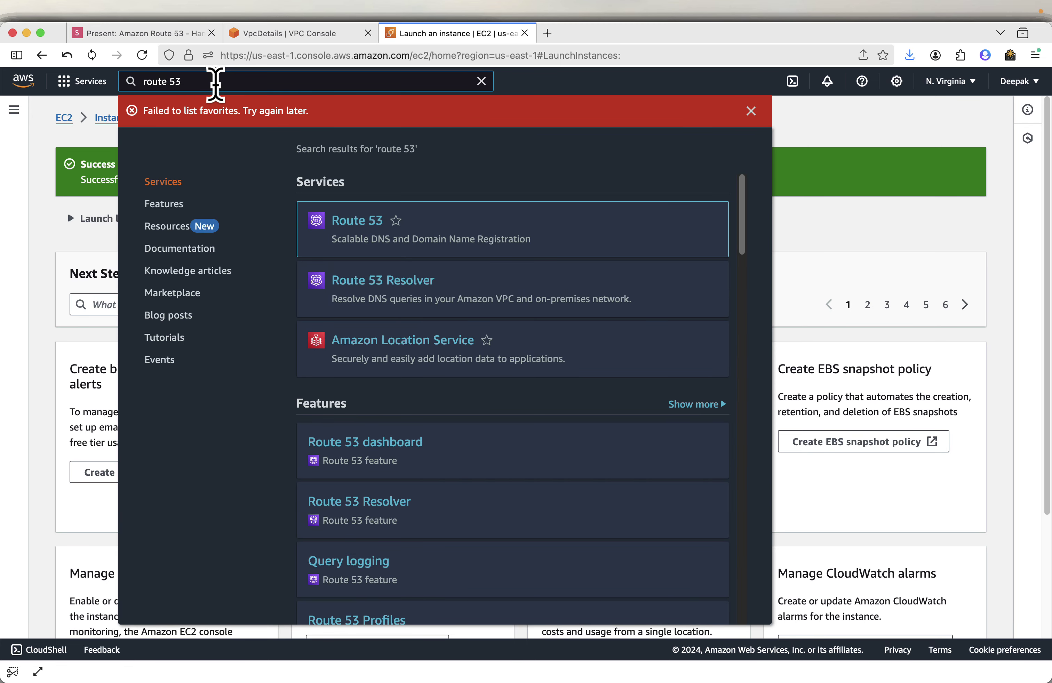
right_click(366, 221)
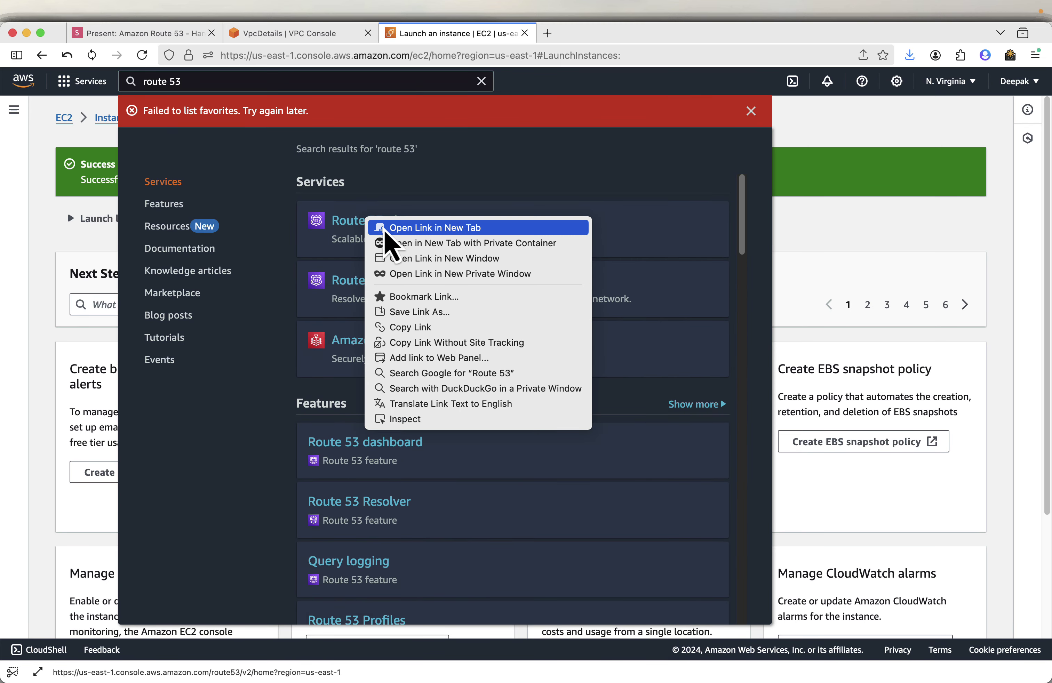
click(418, 231)
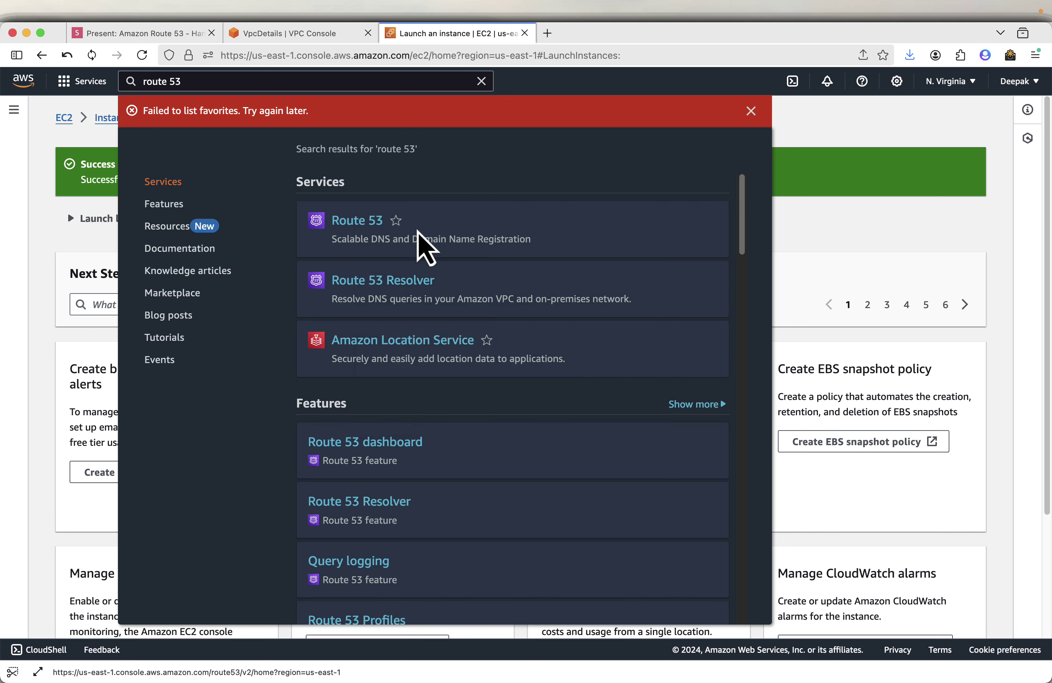
click(623, 39)
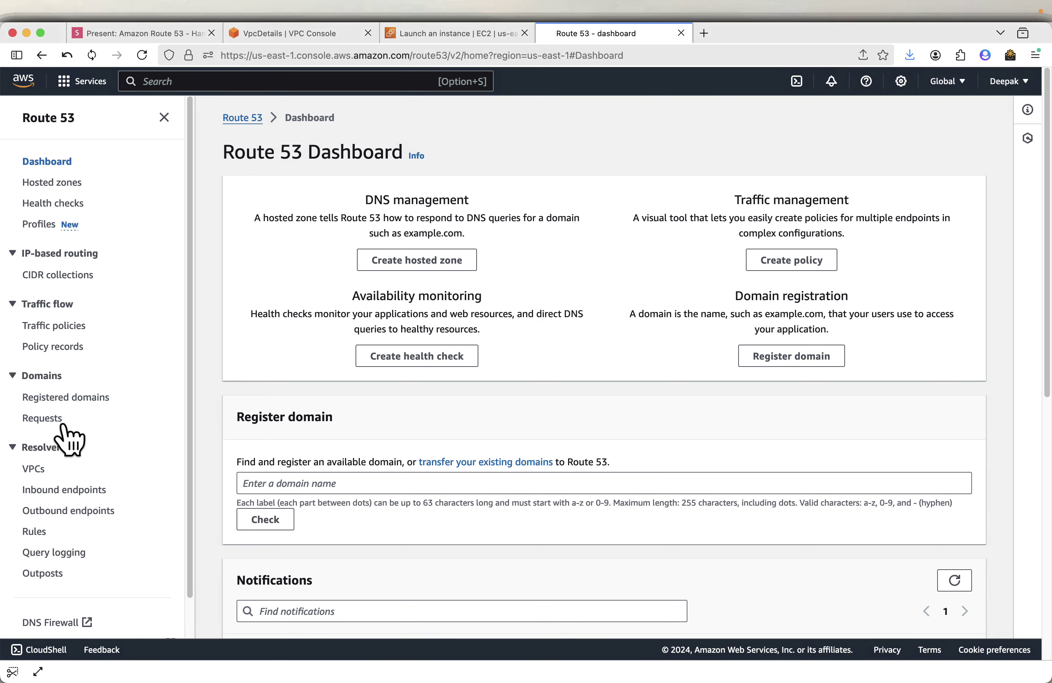
Start a new hosted zone and set its domain name to route53demo.internal, copied from the Create hosted zone slide.
click(42, 183)
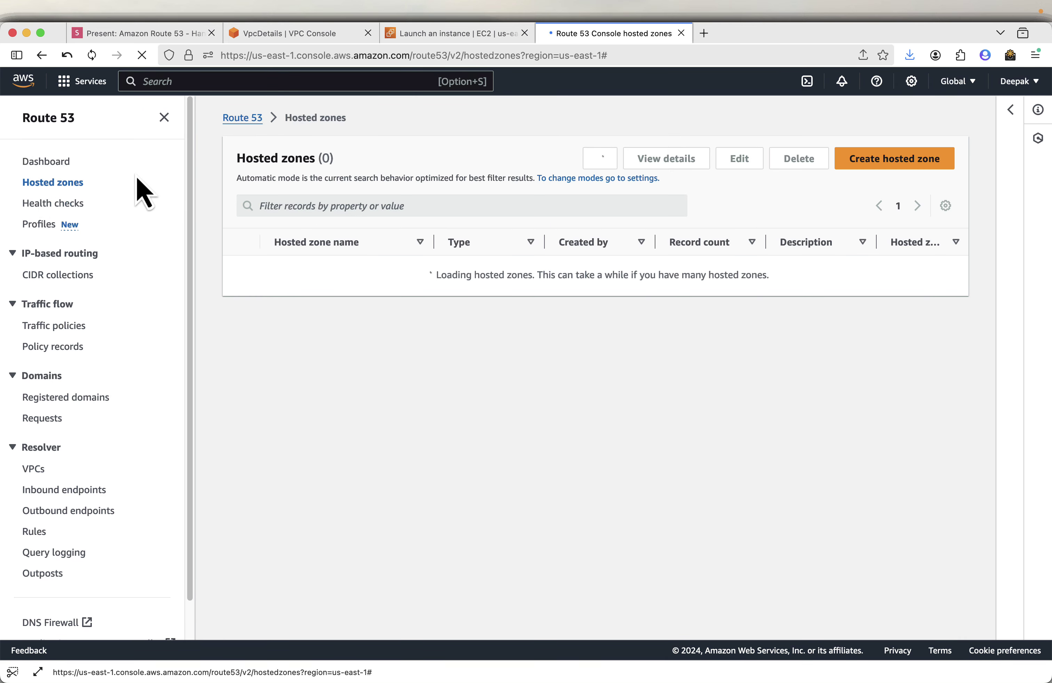
click(604, 360)
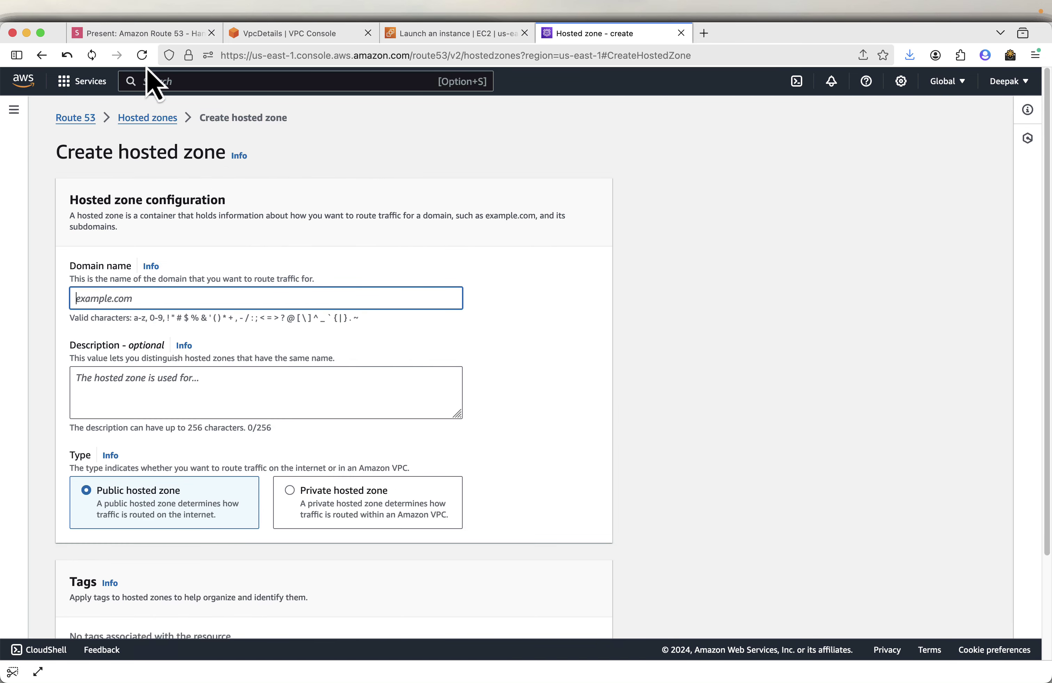
click(149, 41)
key(Right)
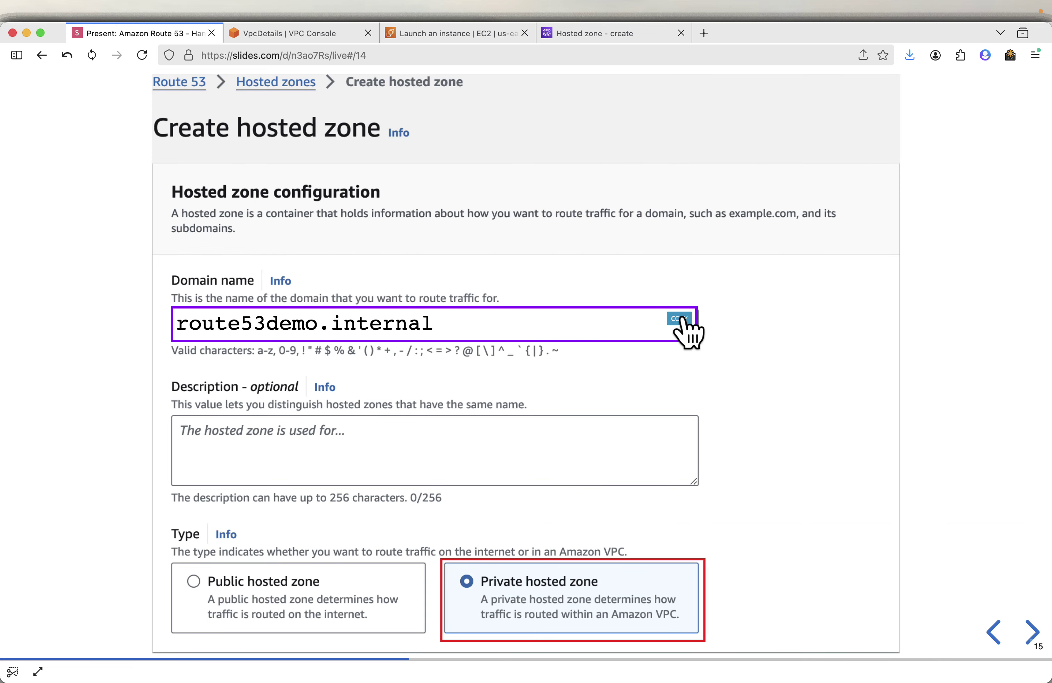
click(679, 319)
click(568, 36)
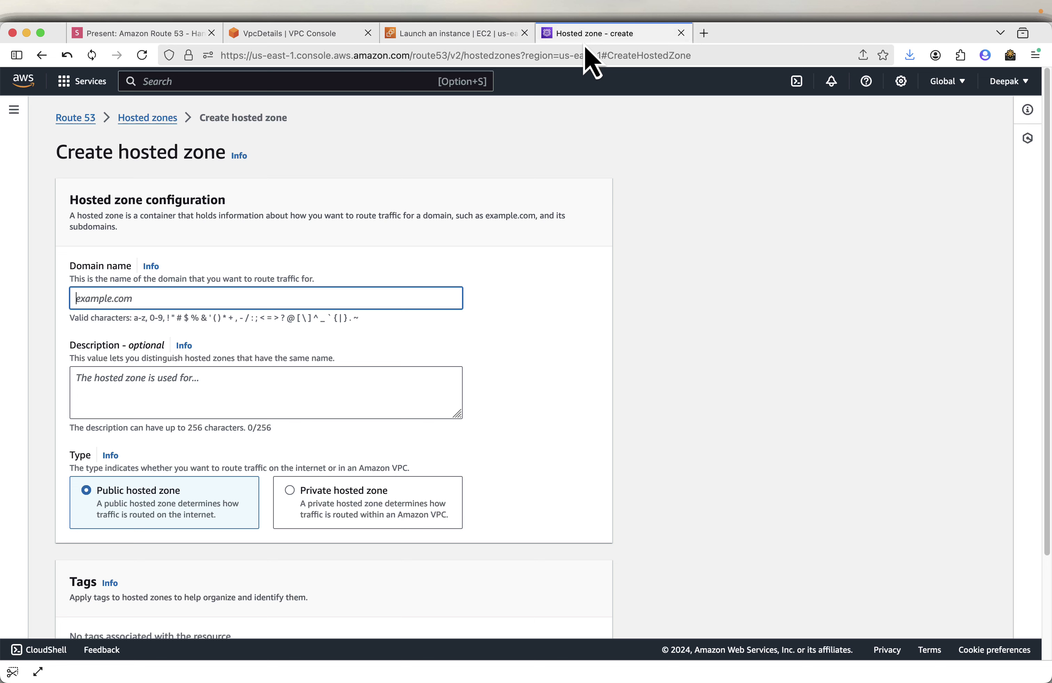
right_click(158, 299)
click(186, 380)
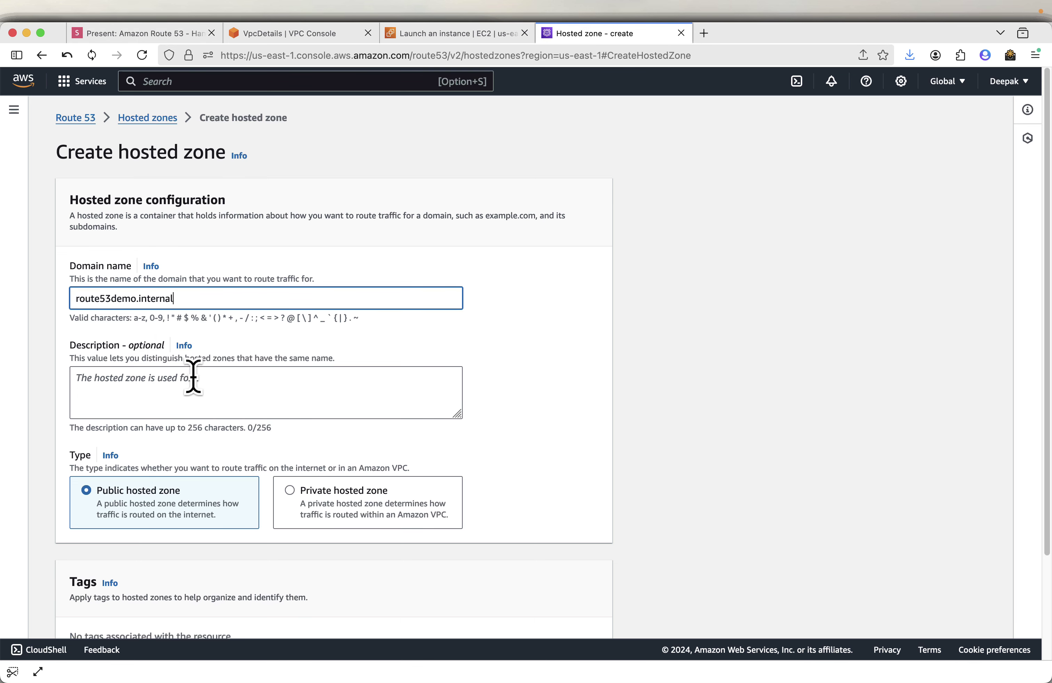
Set the zone type to Private hosted zone and choose US East (N. Virginia) as the region of the associated VPC.
scroll(188, 394, down, 3)
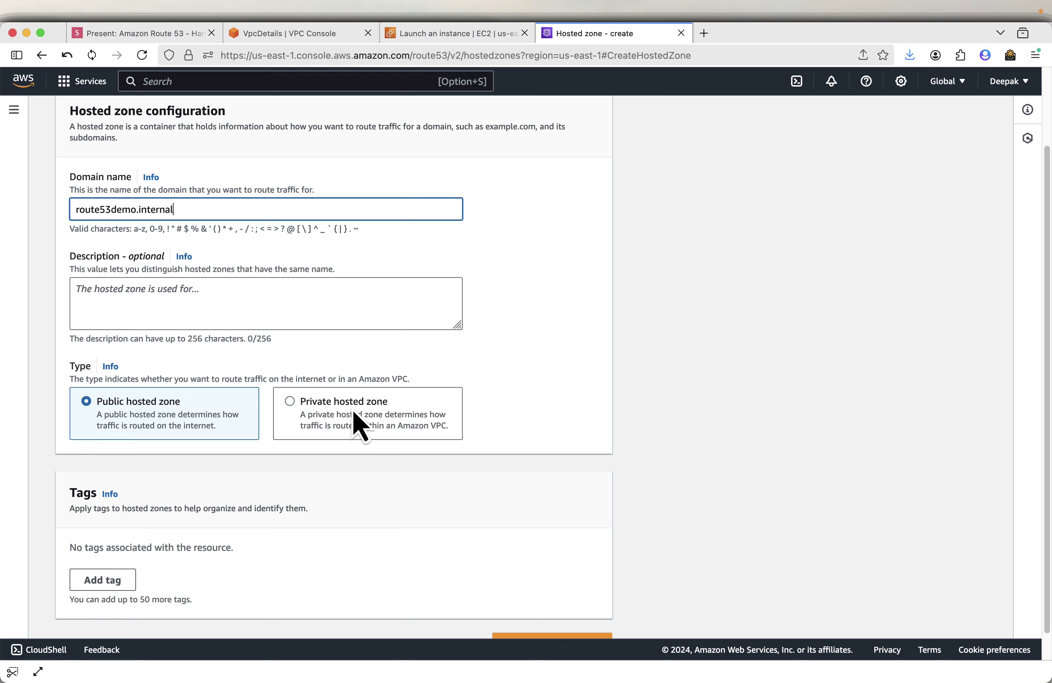
click(294, 419)
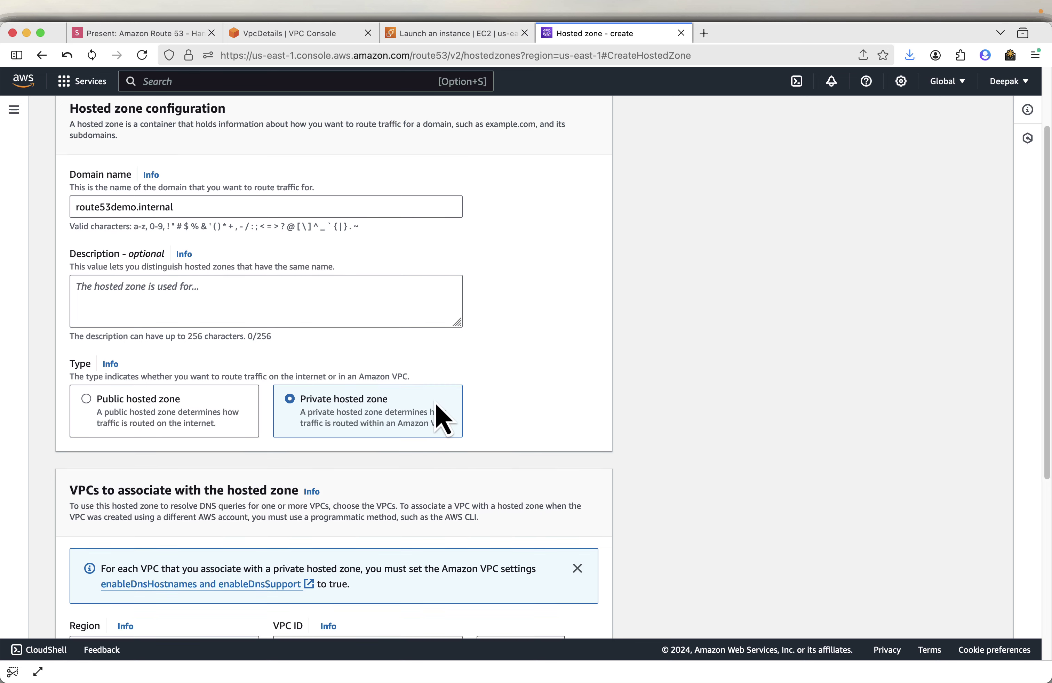
scroll(436, 404, down, 5)
scroll(441, 417, down, 1)
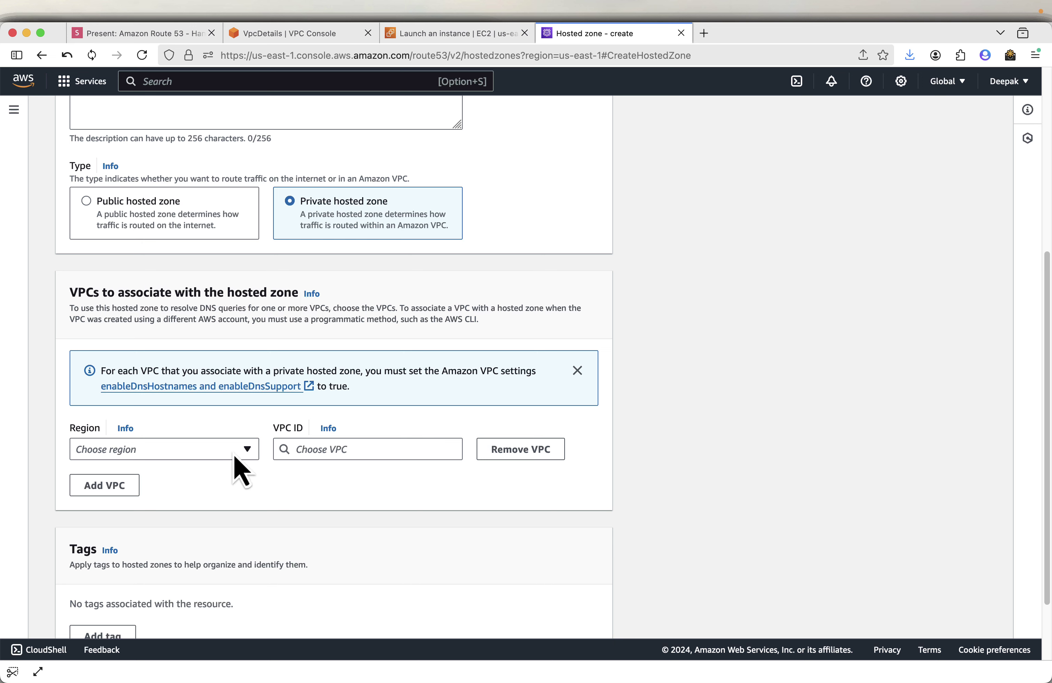
click(215, 454)
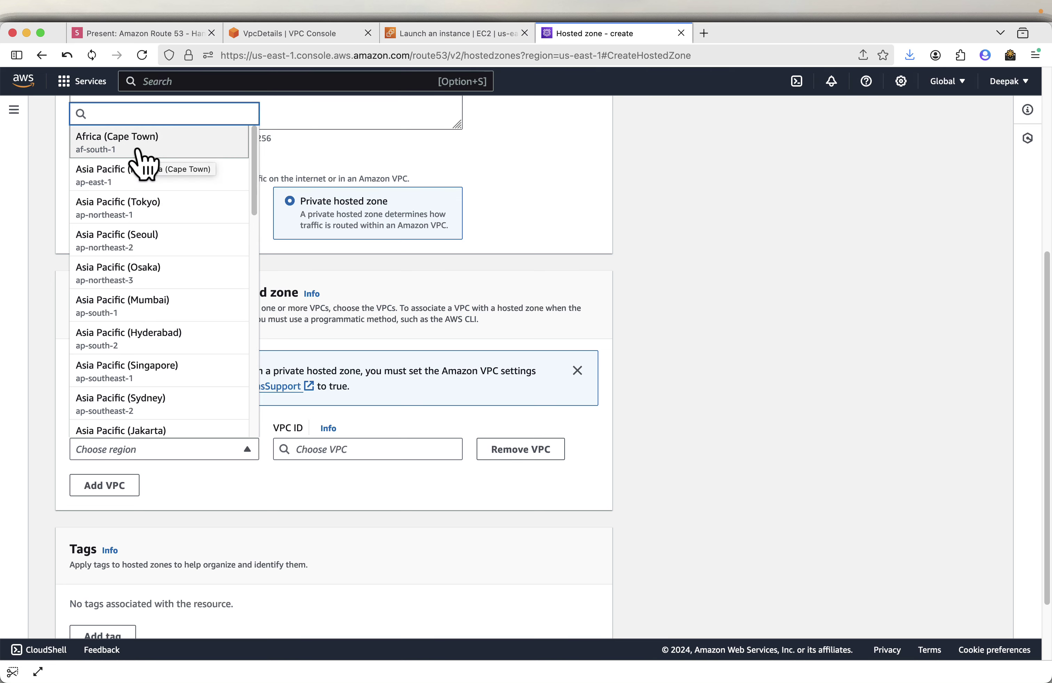
text(us-es)
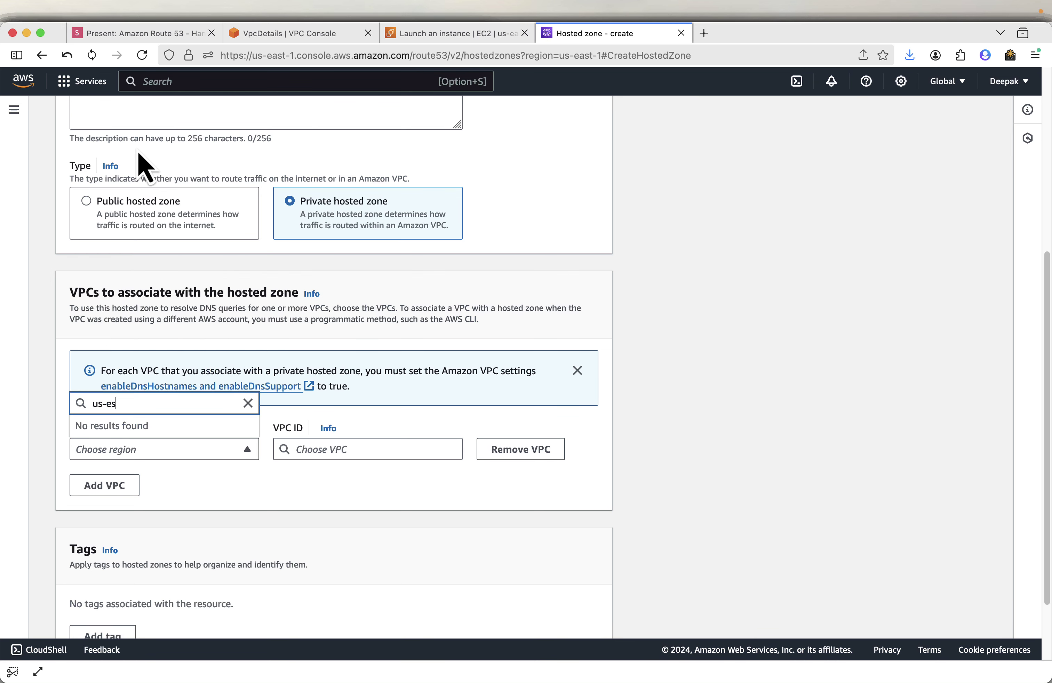
key(BackSpace)
text(as)
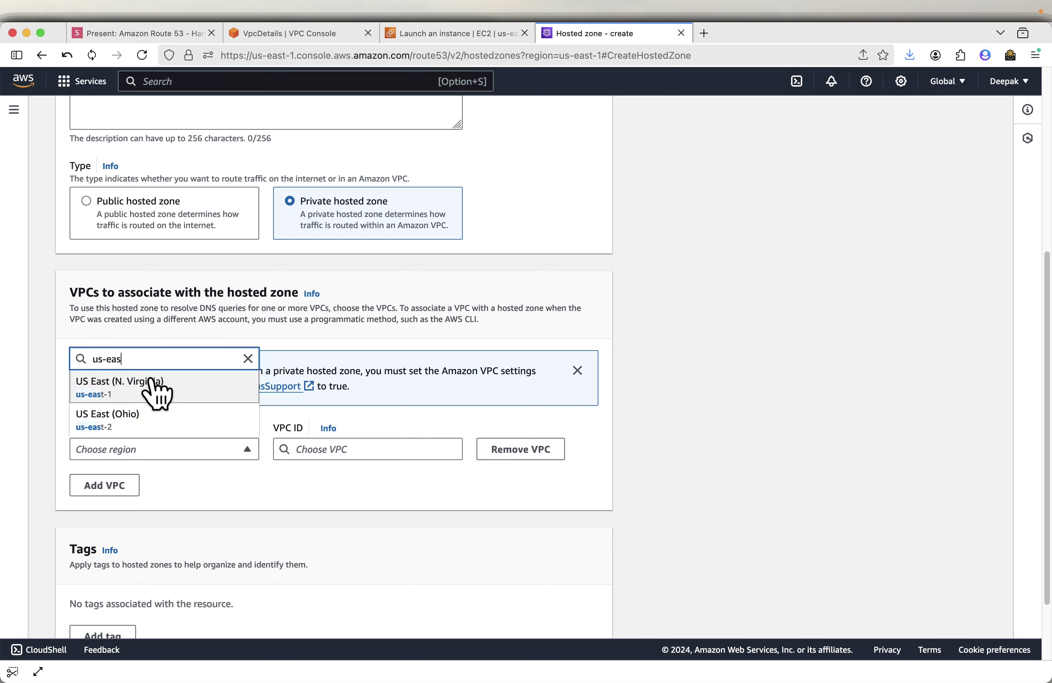
click(148, 390)
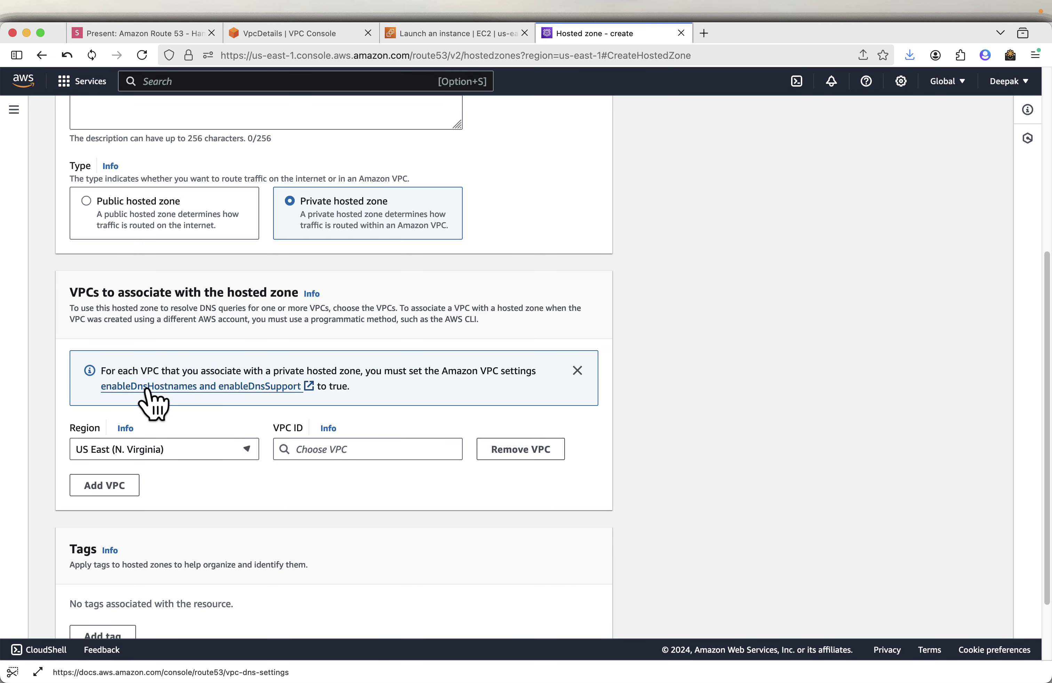
Choose VPC ID vpc-0badcf84bf50ad404 for the association and create the hosted zone.
click(365, 447)
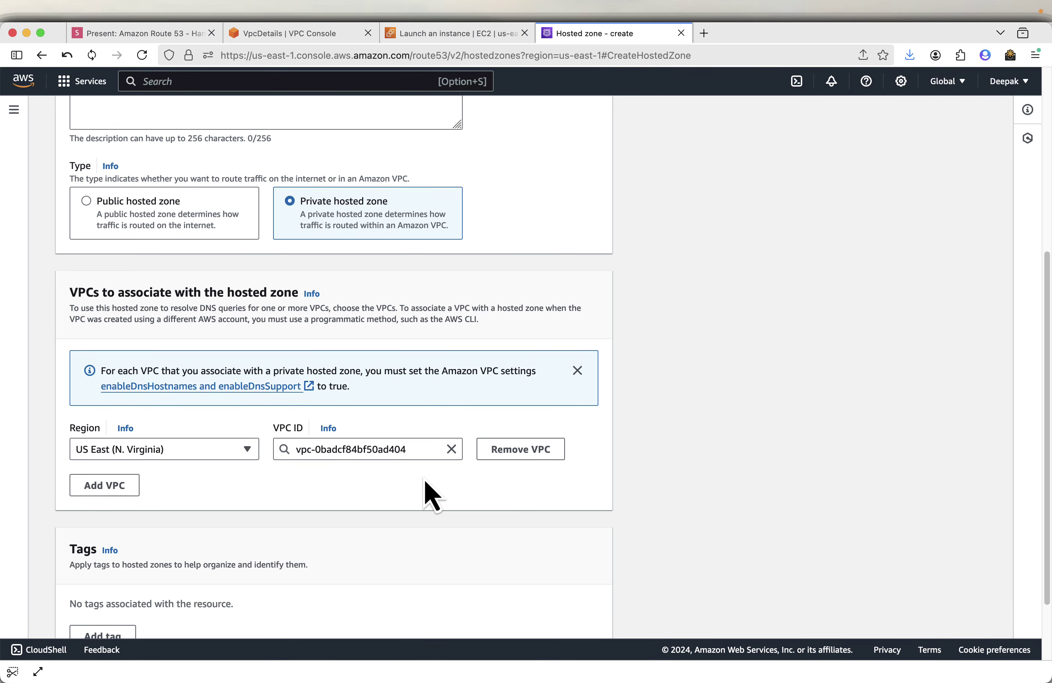
scroll(425, 488, down, 3)
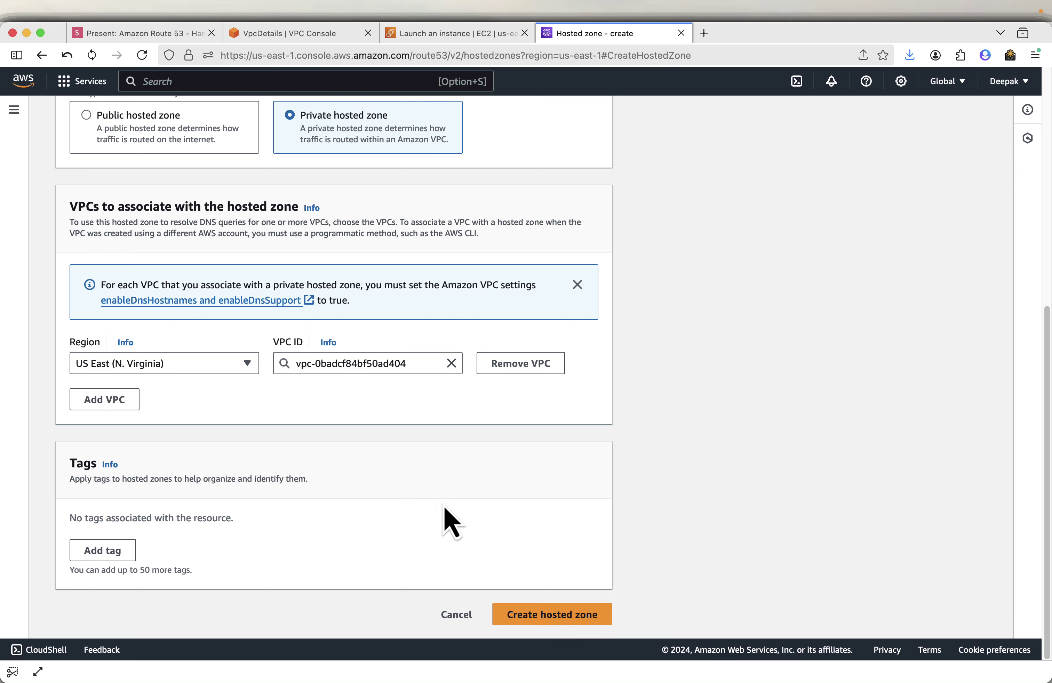
click(542, 615)
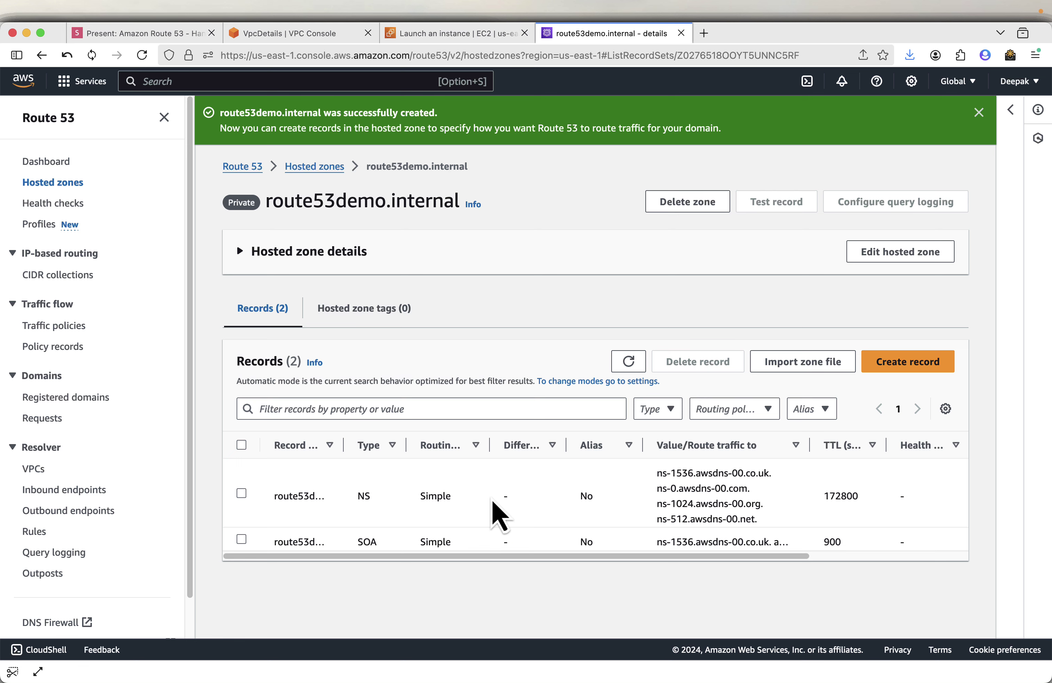
Hide the service navigation and widen the Value/Route traffic to column to inspect the zone's NS and SOA records.
click(163, 117)
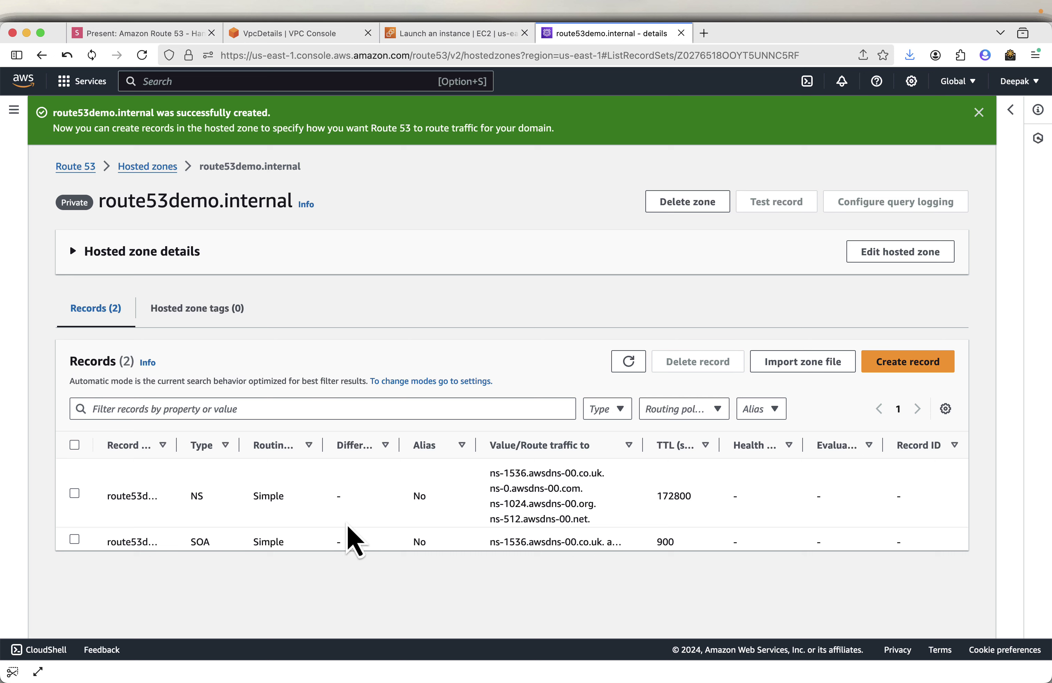
drag(640, 448, 760, 446)
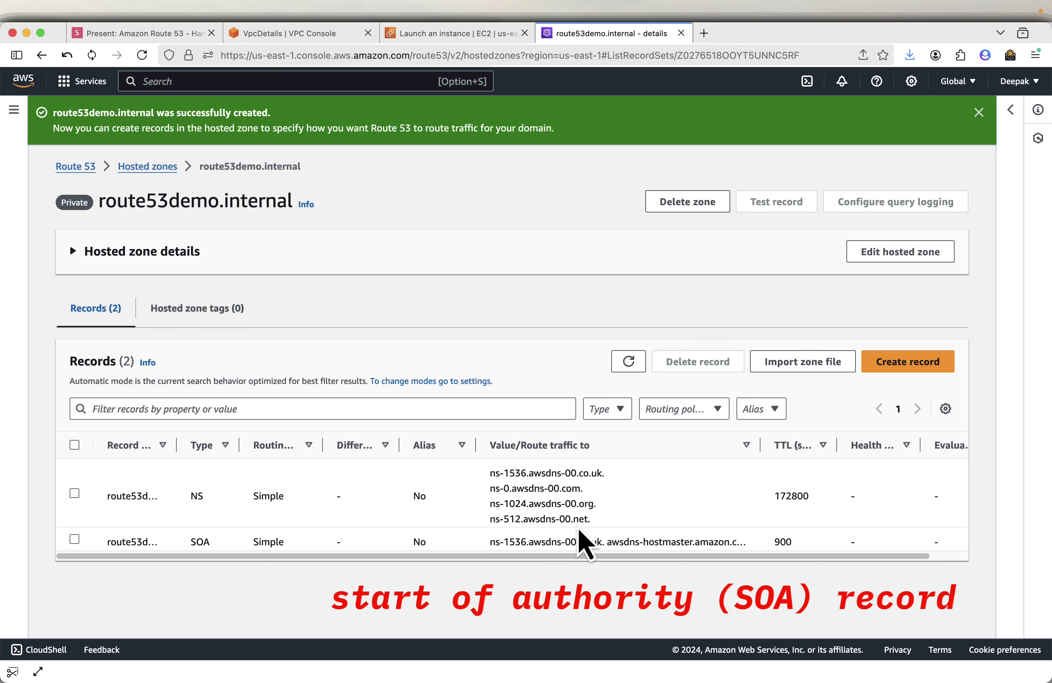
Go back to the slide deck and advance to the "Create record" slide.
click(161, 34)
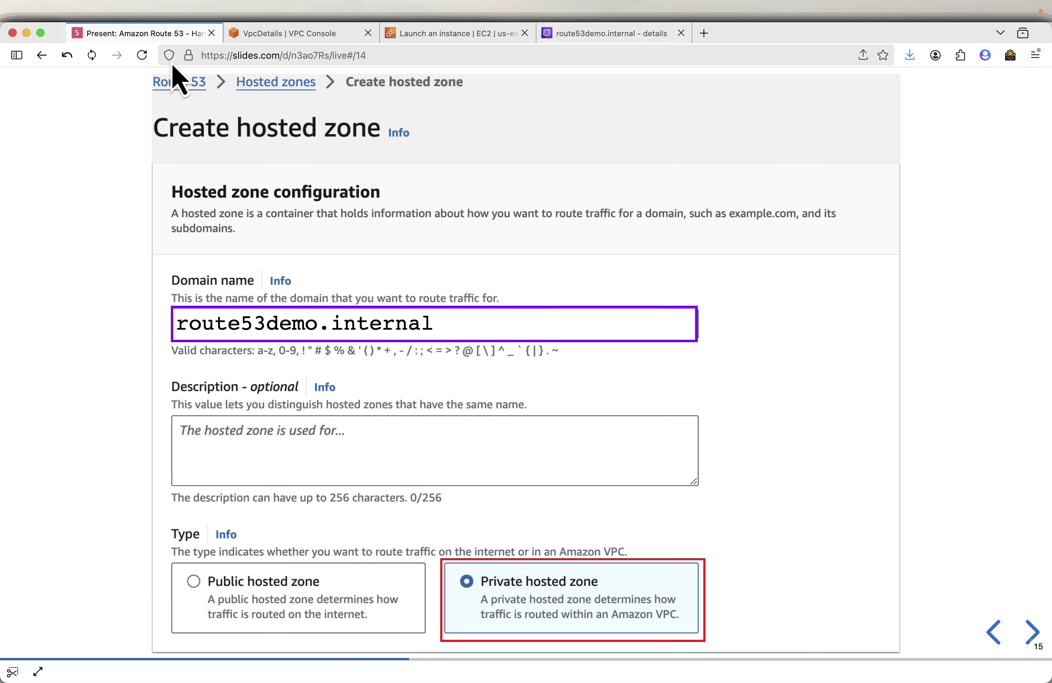
key(Right)
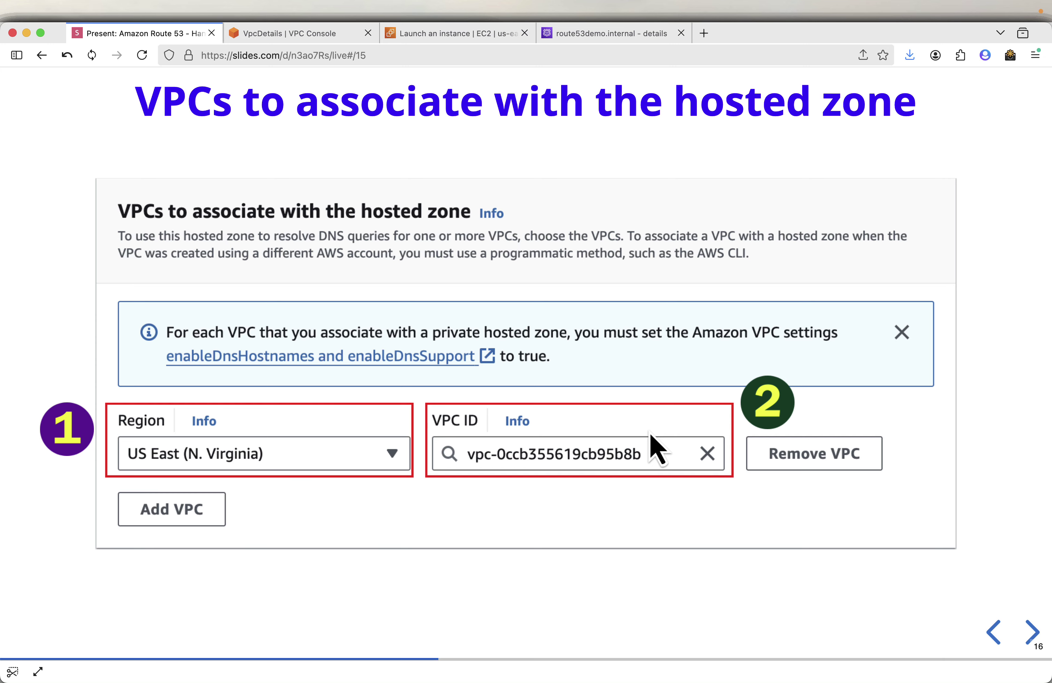
key(Right)
key(Right)
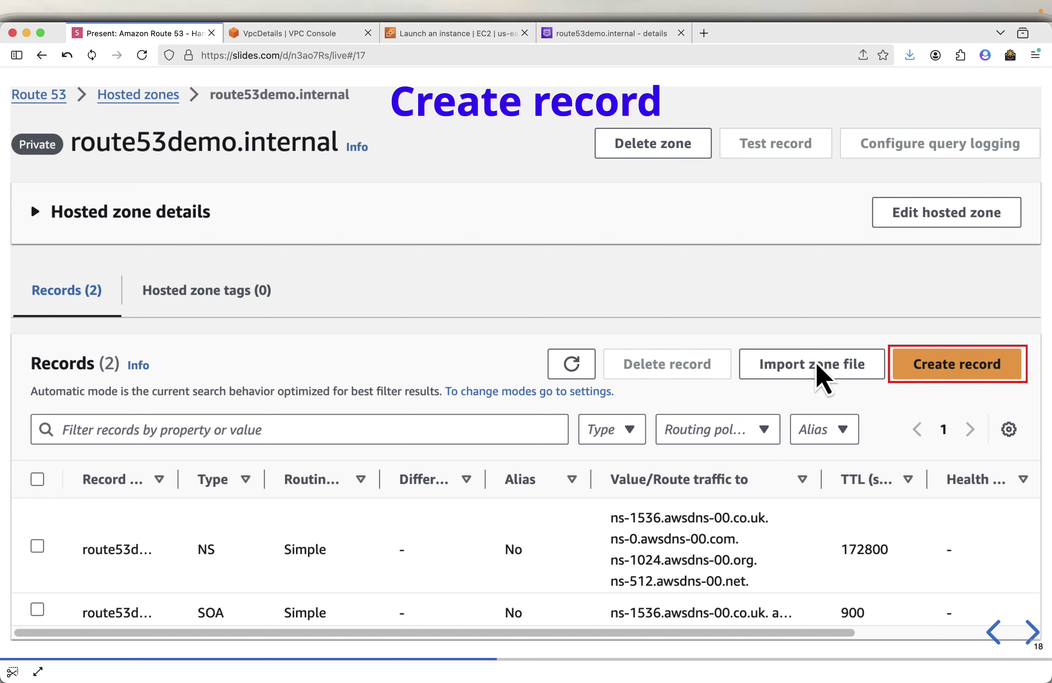
Open the record creation form for the route53demo.internal zone and bring up the "Record 1" slide in the deck.
click(590, 33)
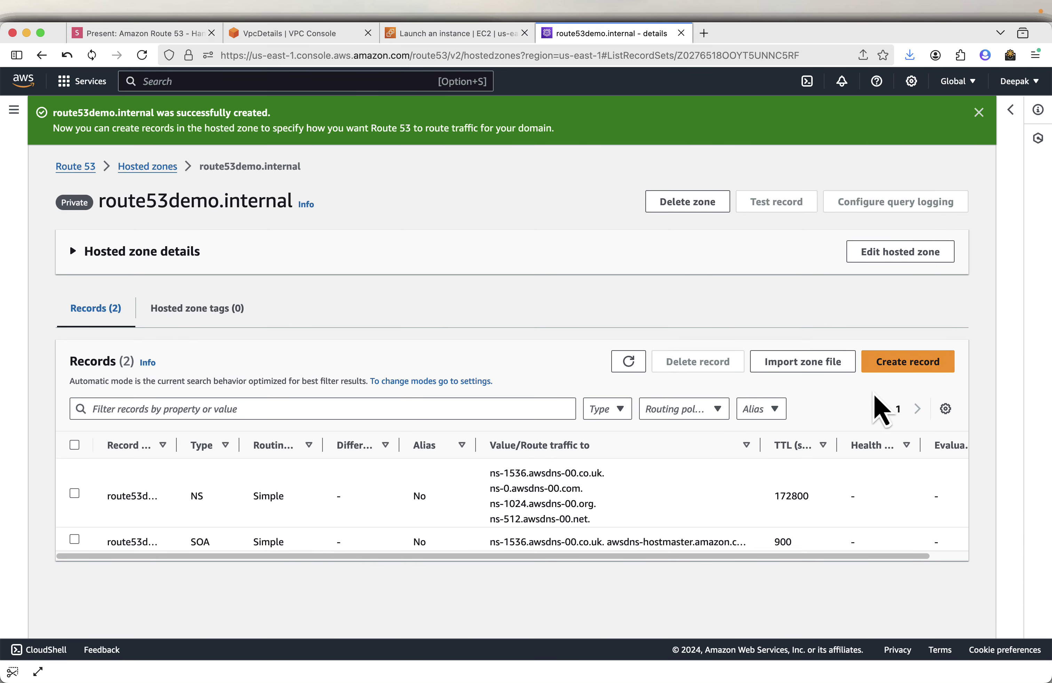
click(907, 369)
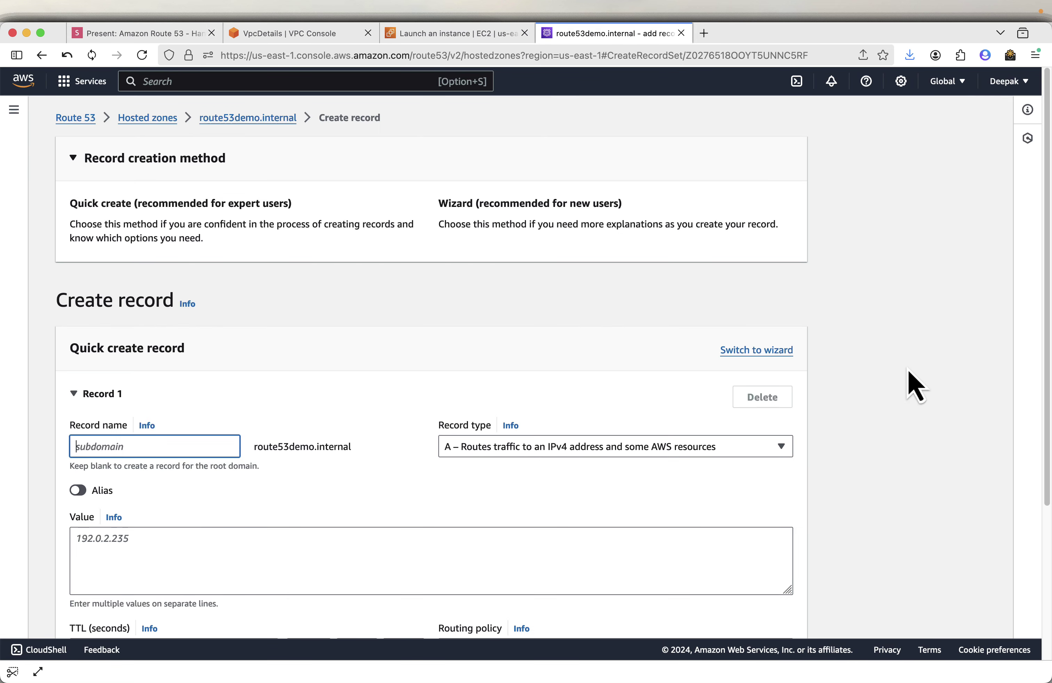
scroll(539, 358, down, 3)
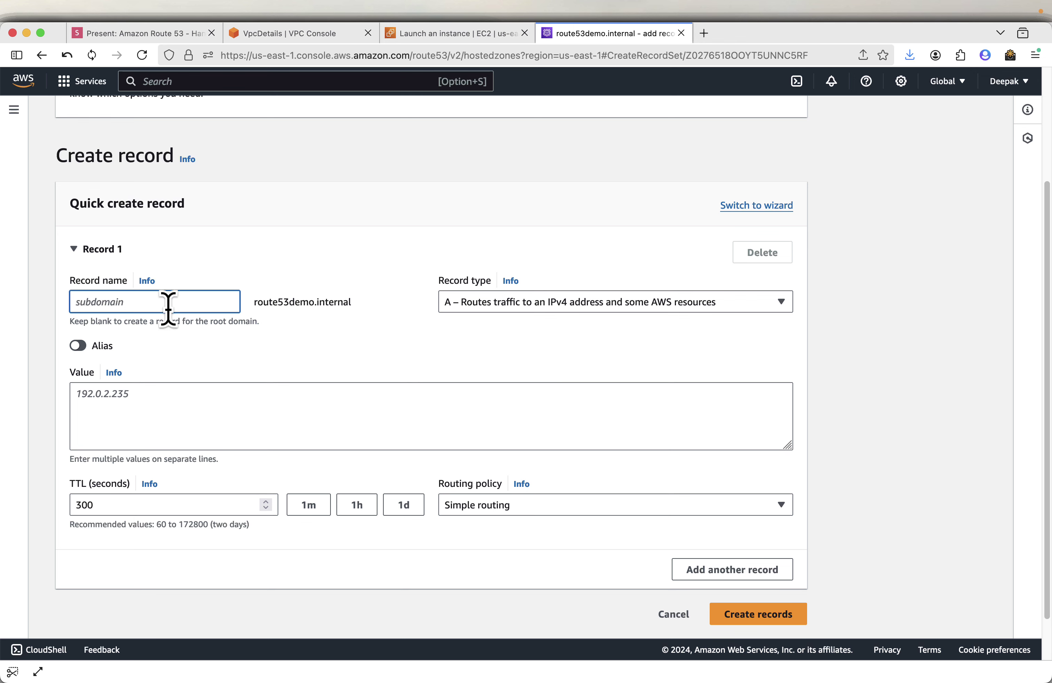
click(173, 33)
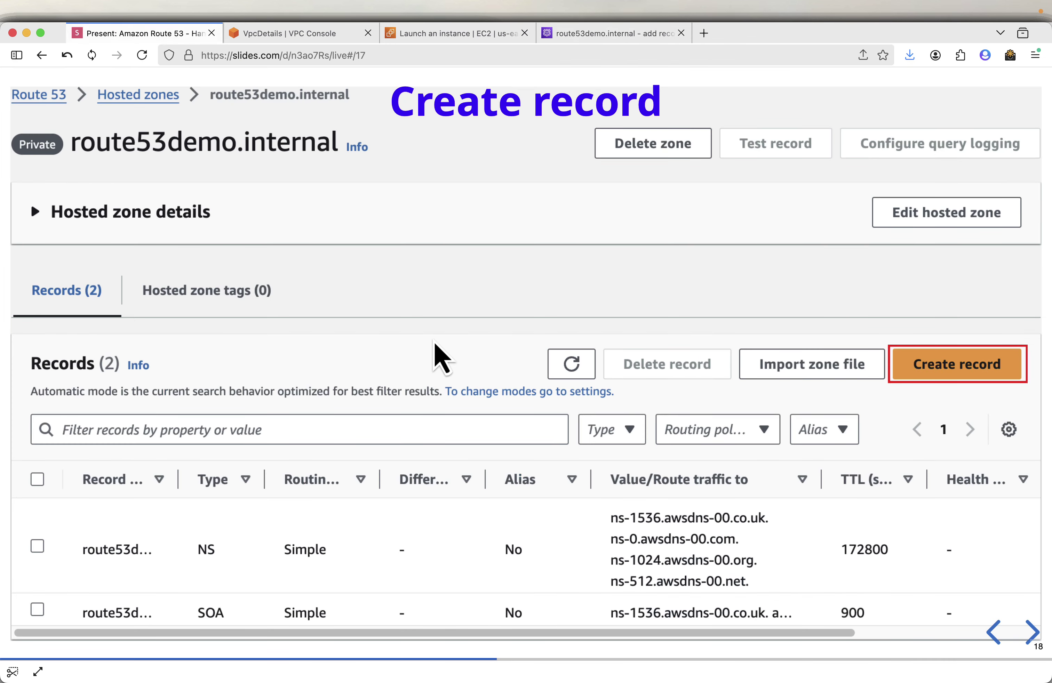
key(Right)
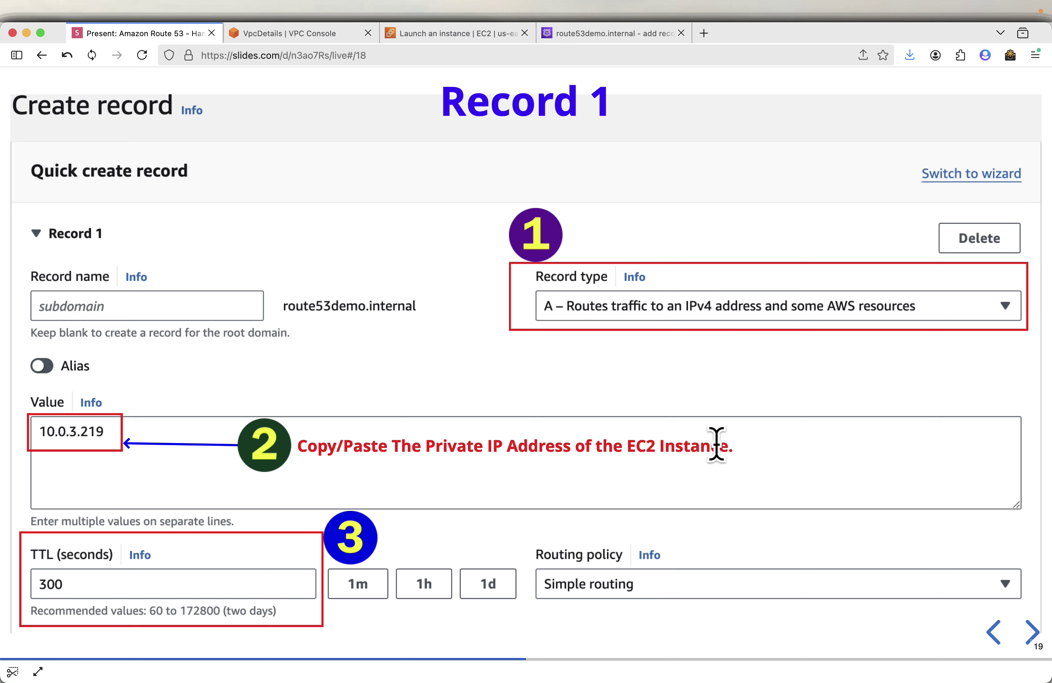
Open the EC2 instances list, remove the instance ID filter, and copy the private IPv4 address of route53-demo-instance.
click(457, 34)
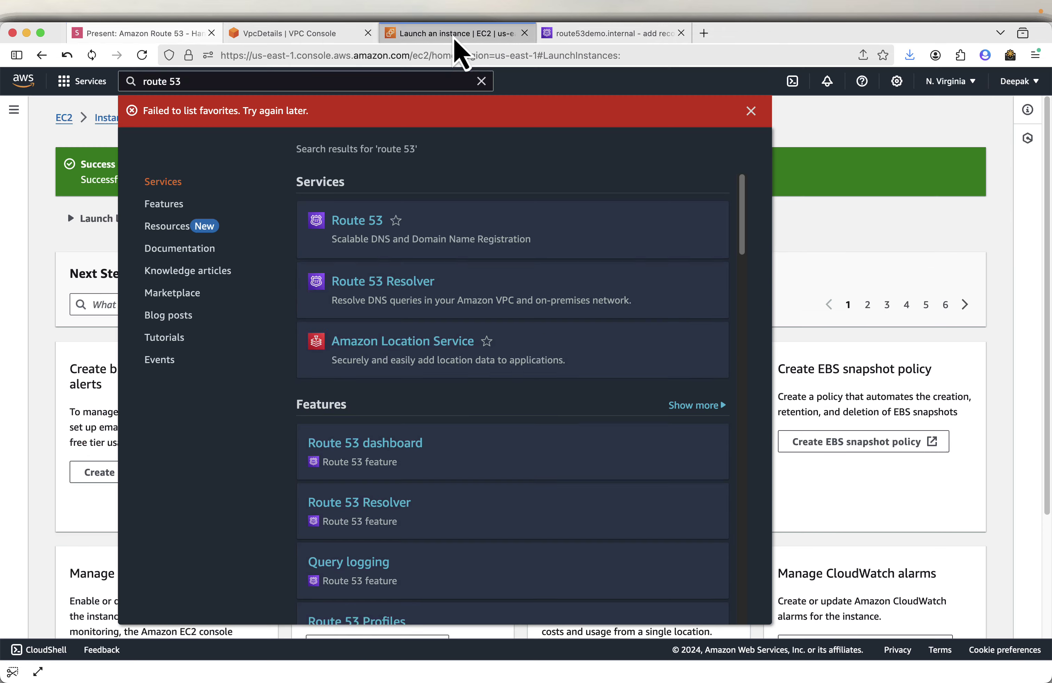
click(818, 228)
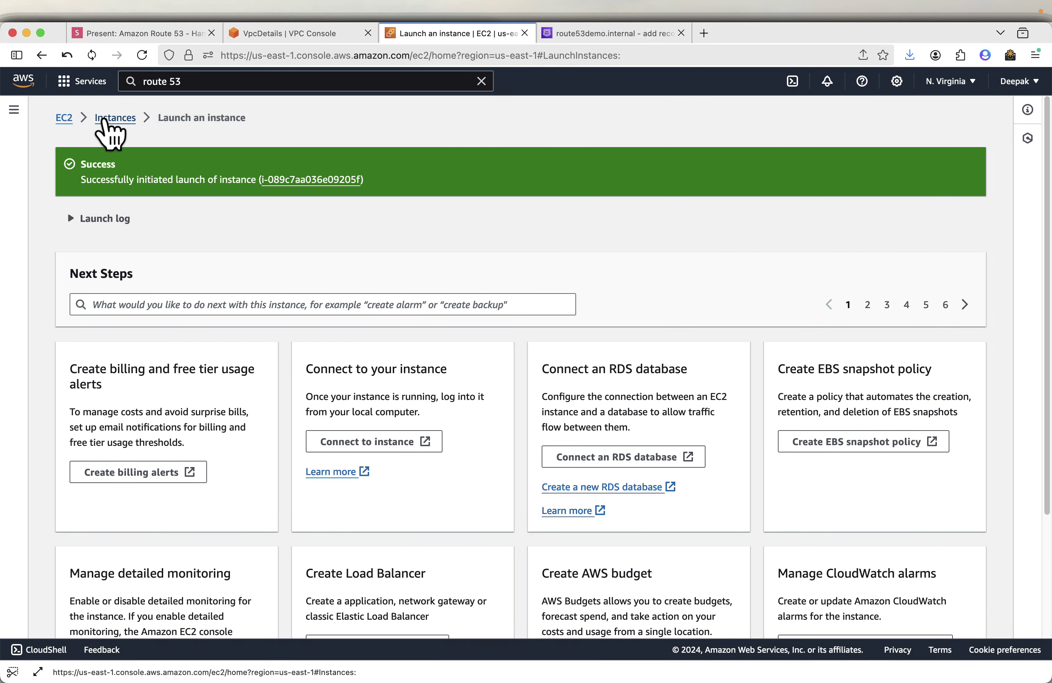
click(111, 118)
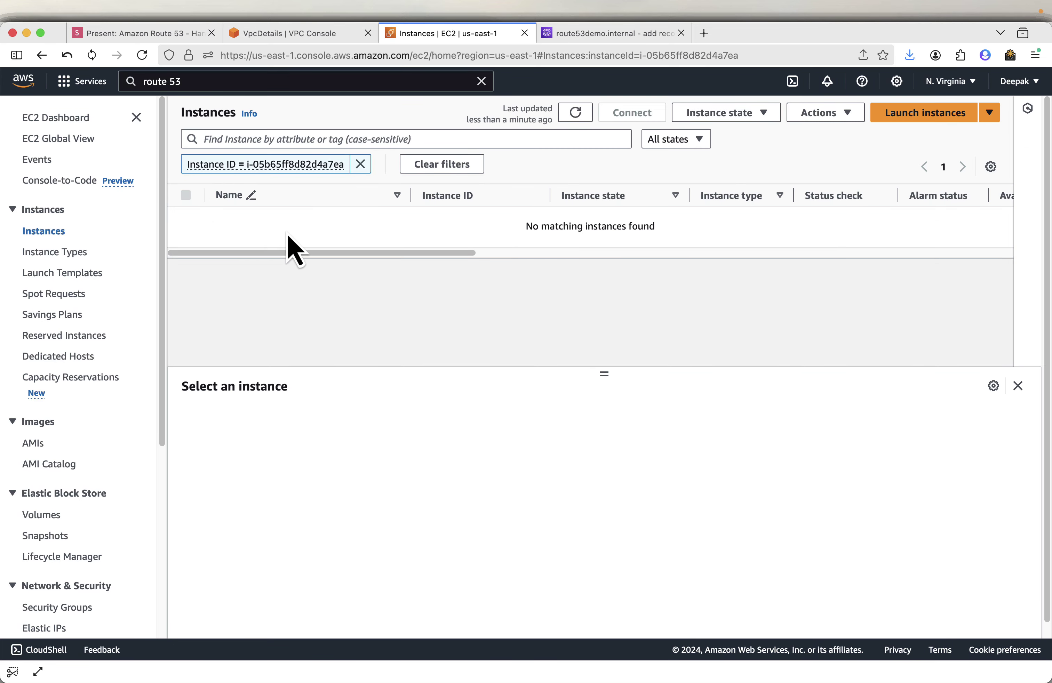
click(576, 114)
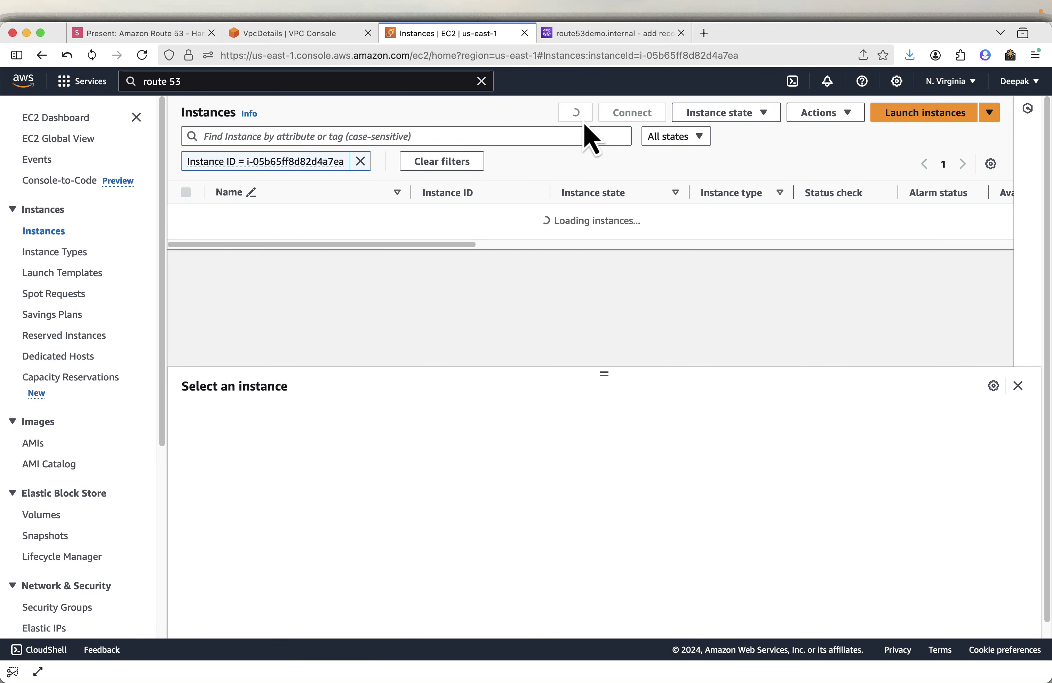
click(360, 161)
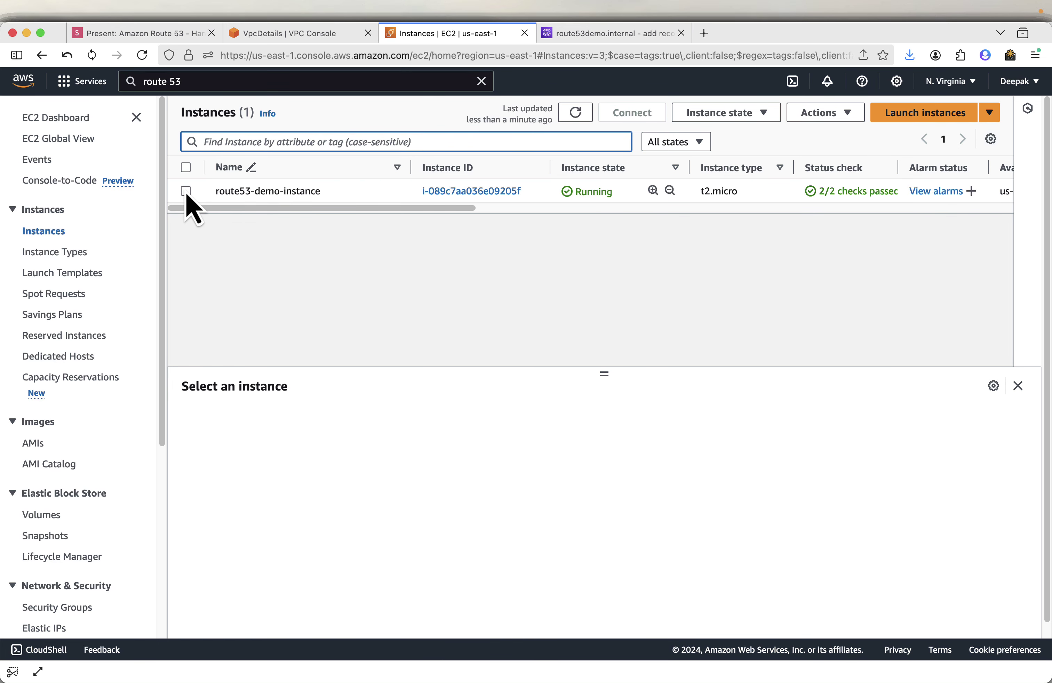
click(186, 191)
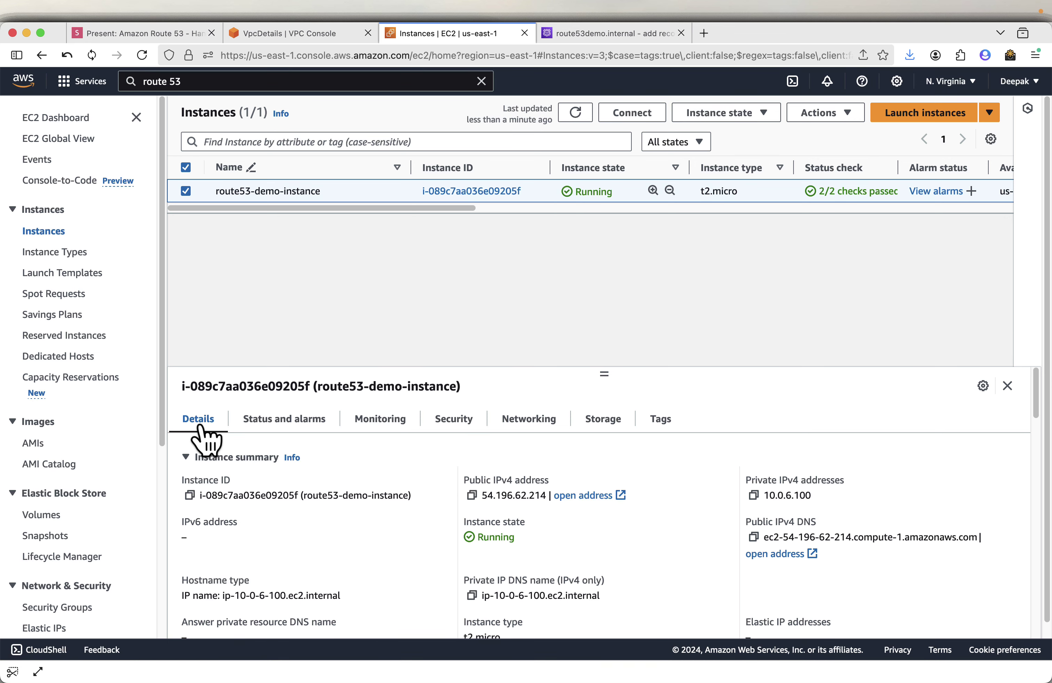
click(754, 496)
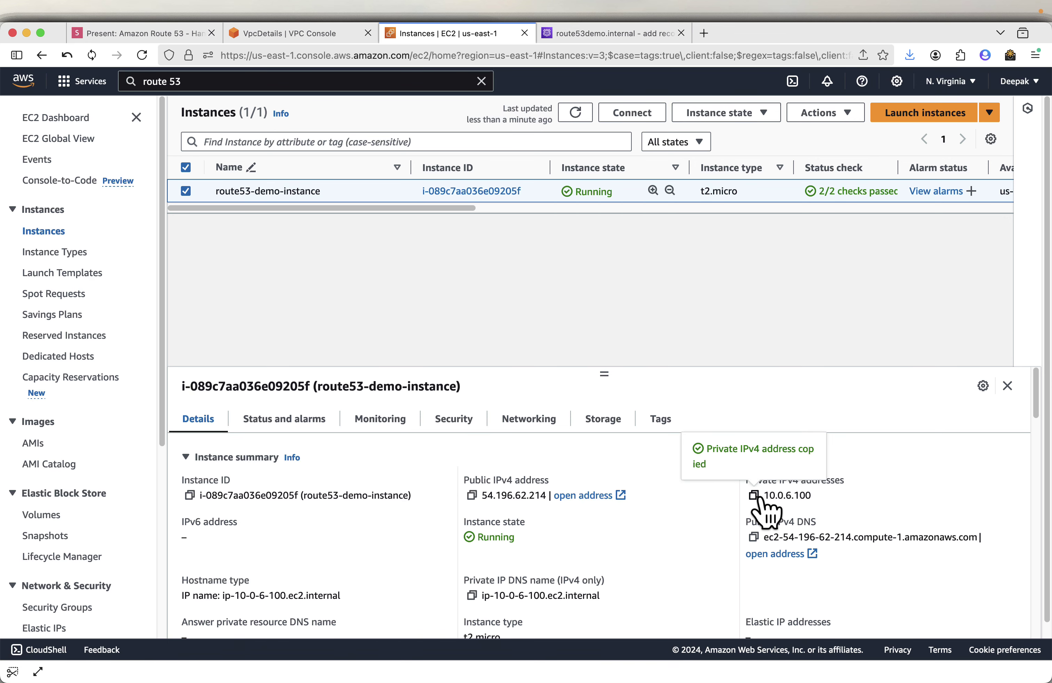
Return to the Route 53 record form and paste 10.0.6.100 as the value of Record 1.
click(612, 38)
click(151, 410)
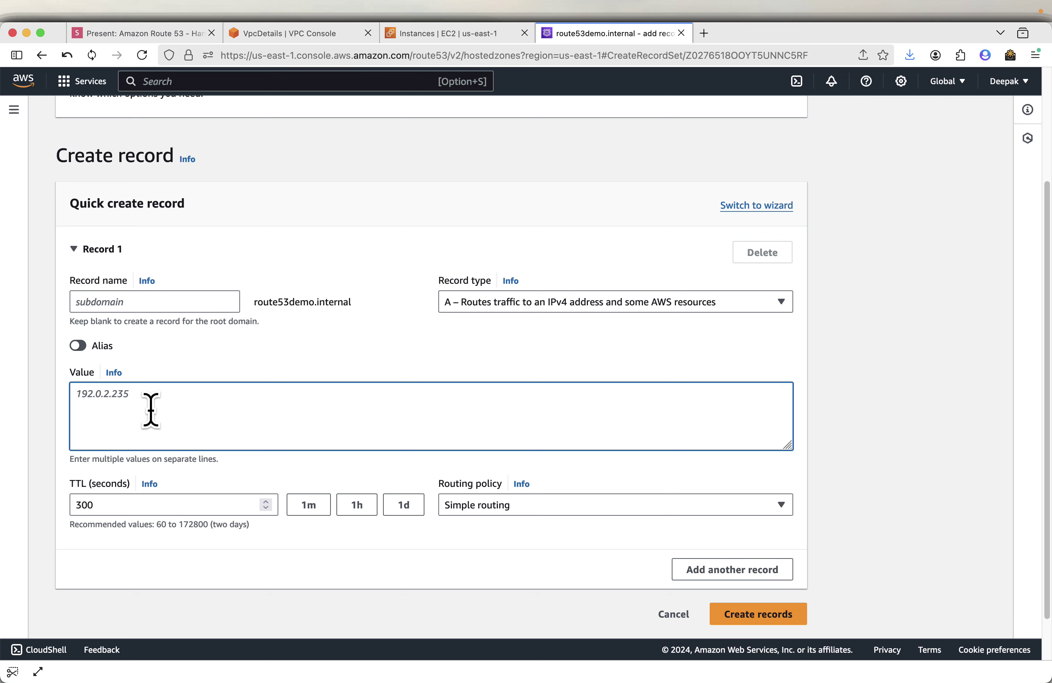
right_click(151, 410)
click(186, 487)
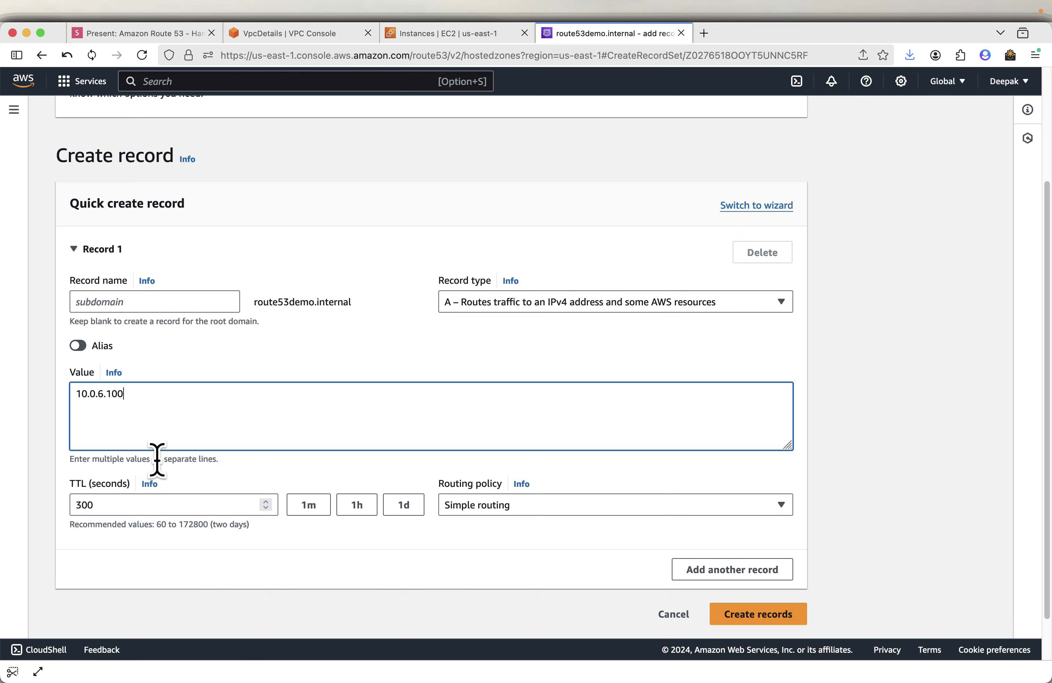
Review the available record types for Record 1, keeping type A and the record name blank.
click(129, 305)
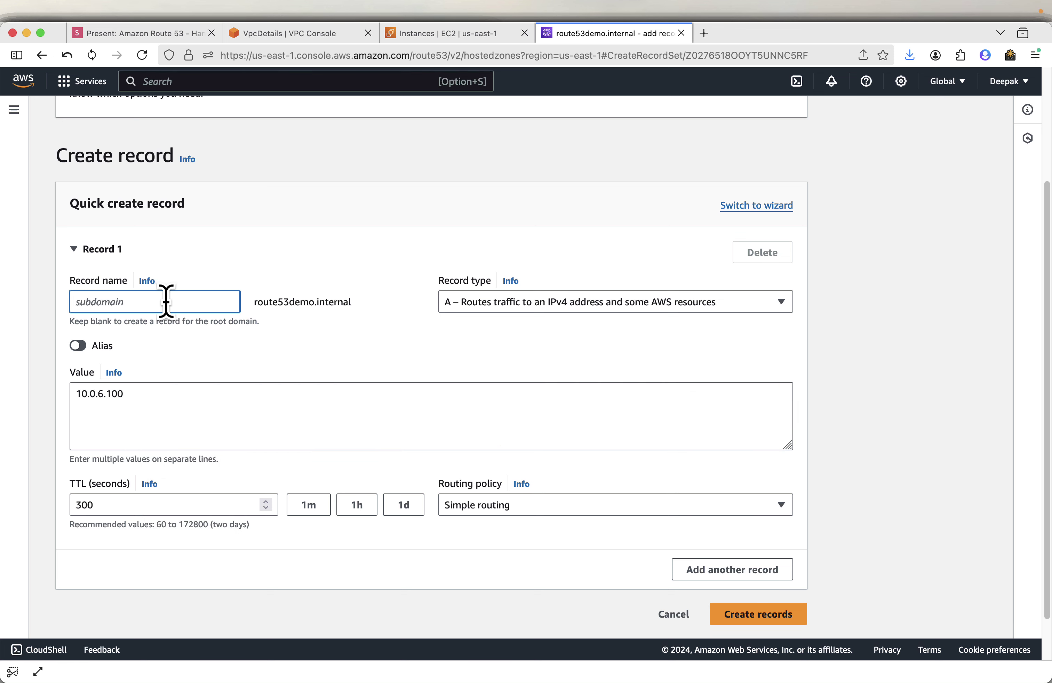
click(541, 306)
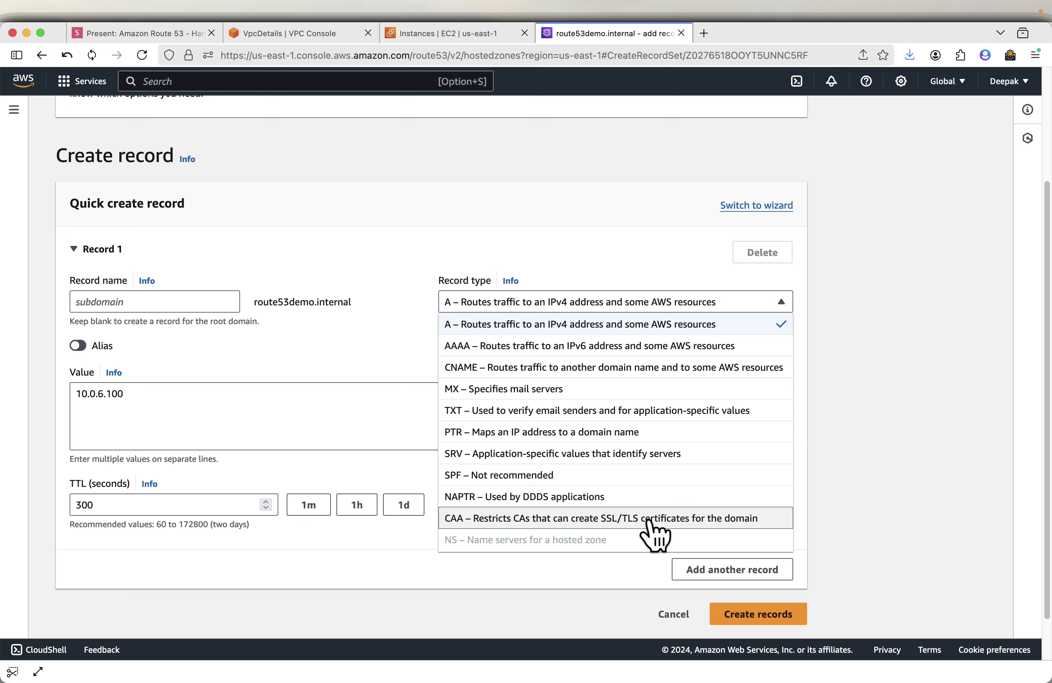
click(508, 309)
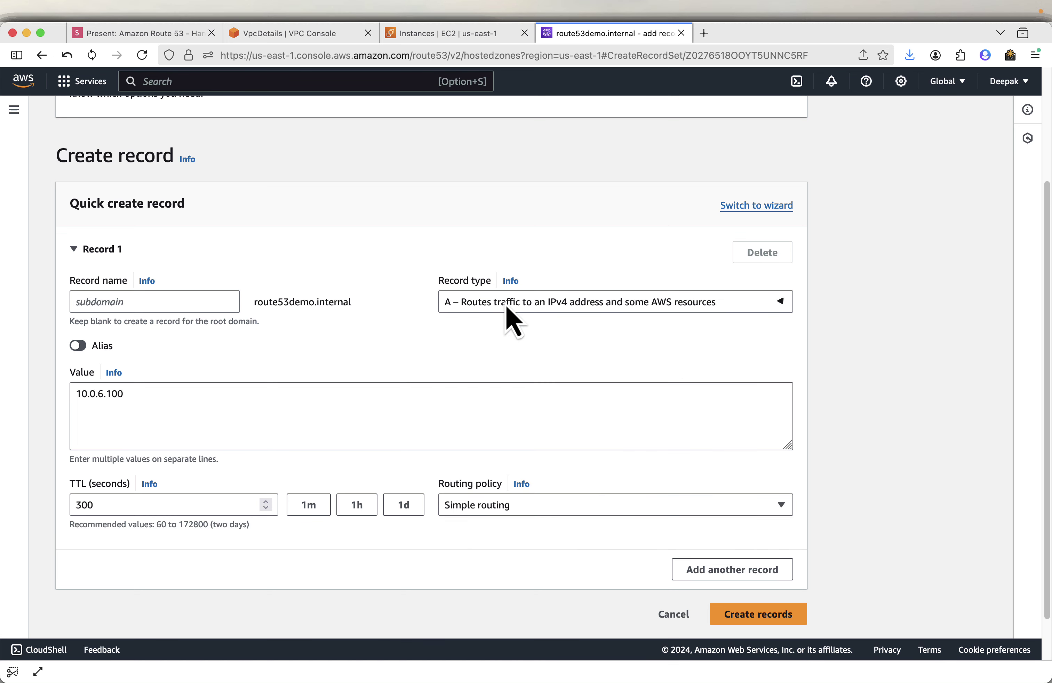
click(229, 417)
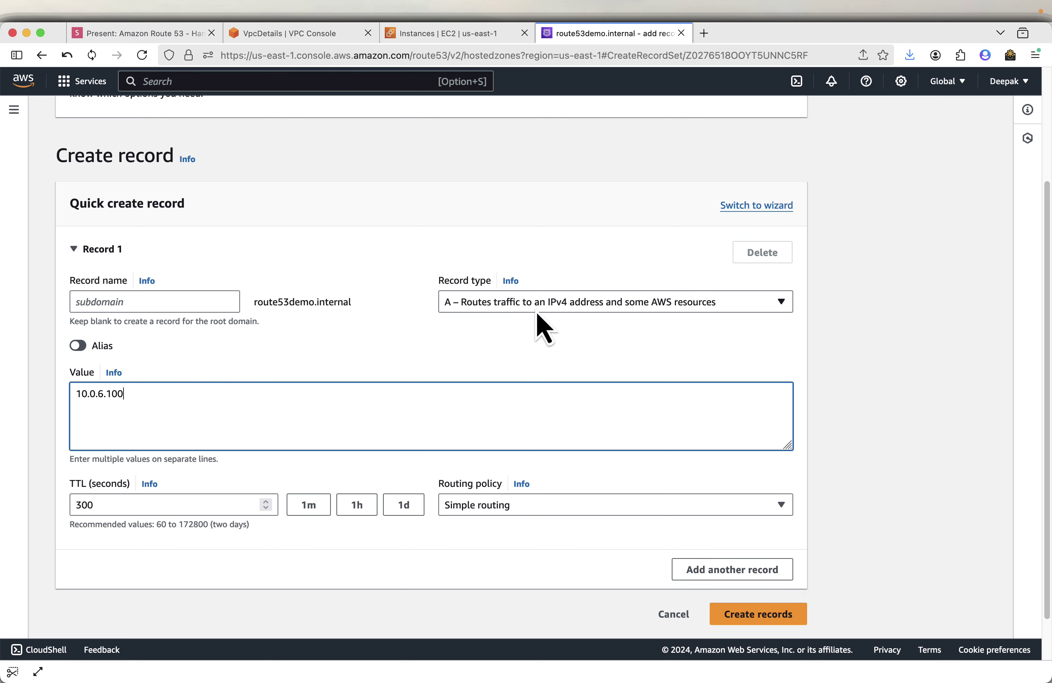
scroll(540, 382, down, 1)
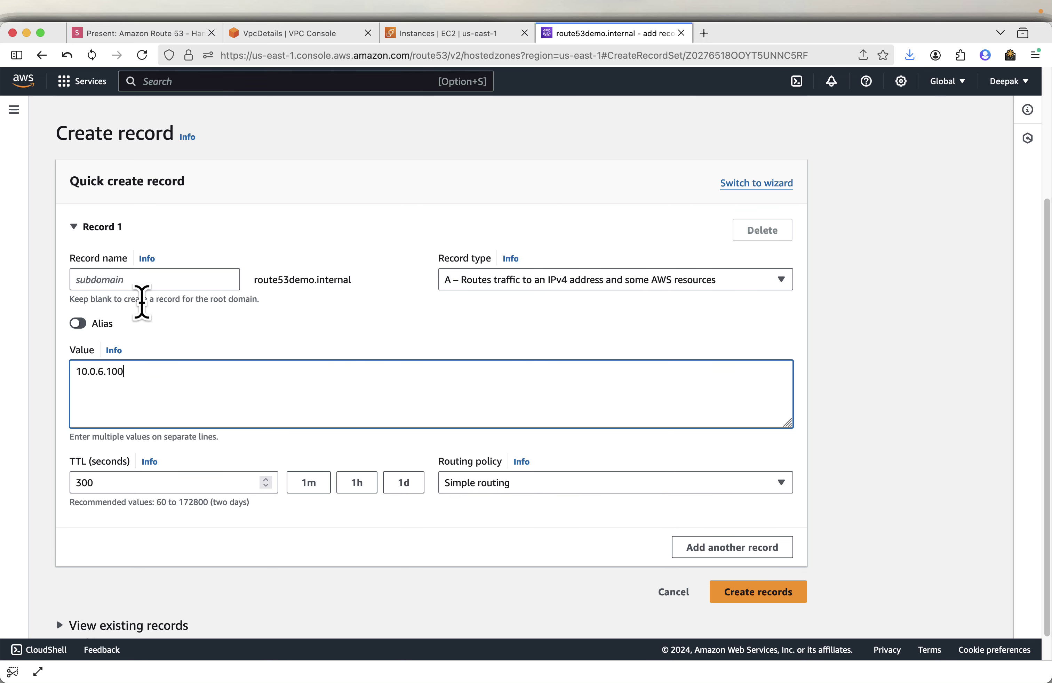
Compare Record 1 with the "Record 1" slide and add a second record to the form.
click(119, 33)
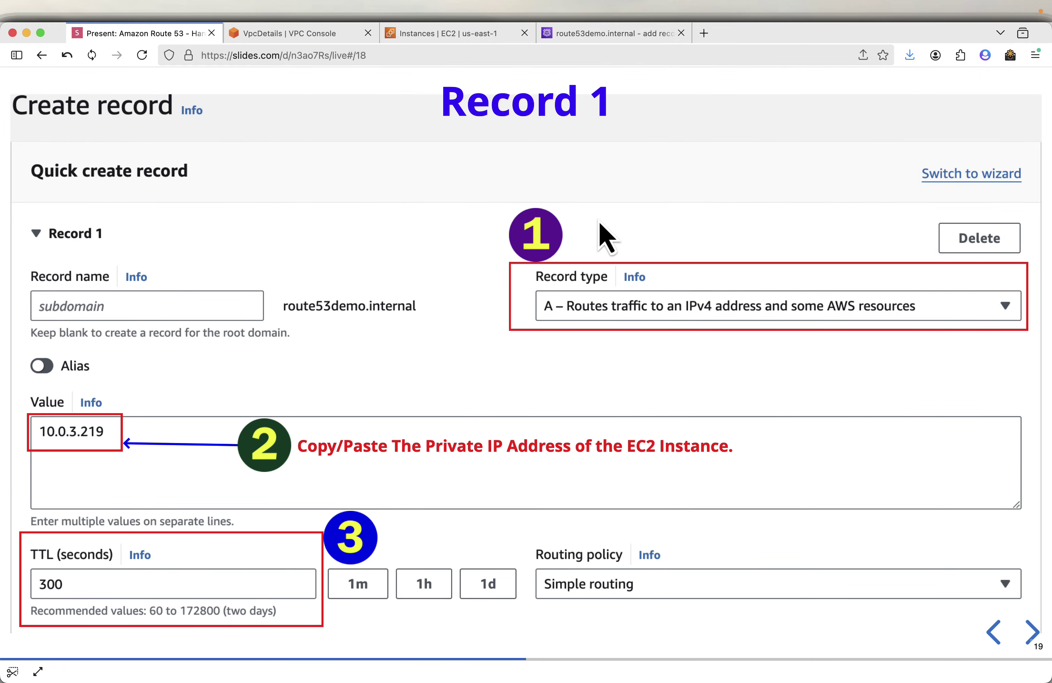
click(604, 34)
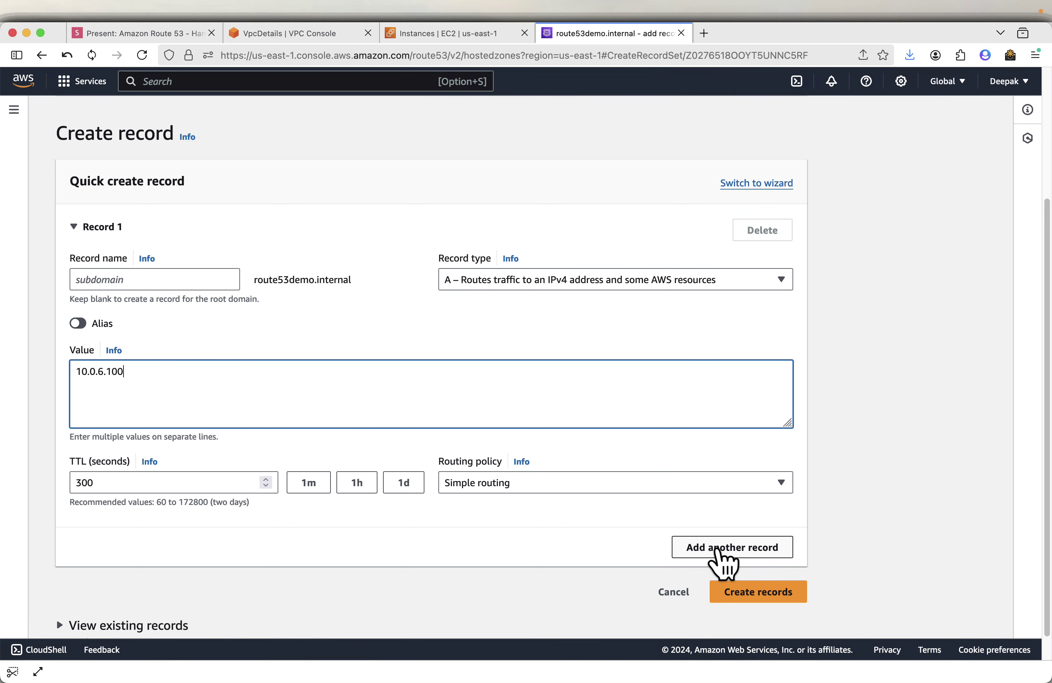
click(718, 550)
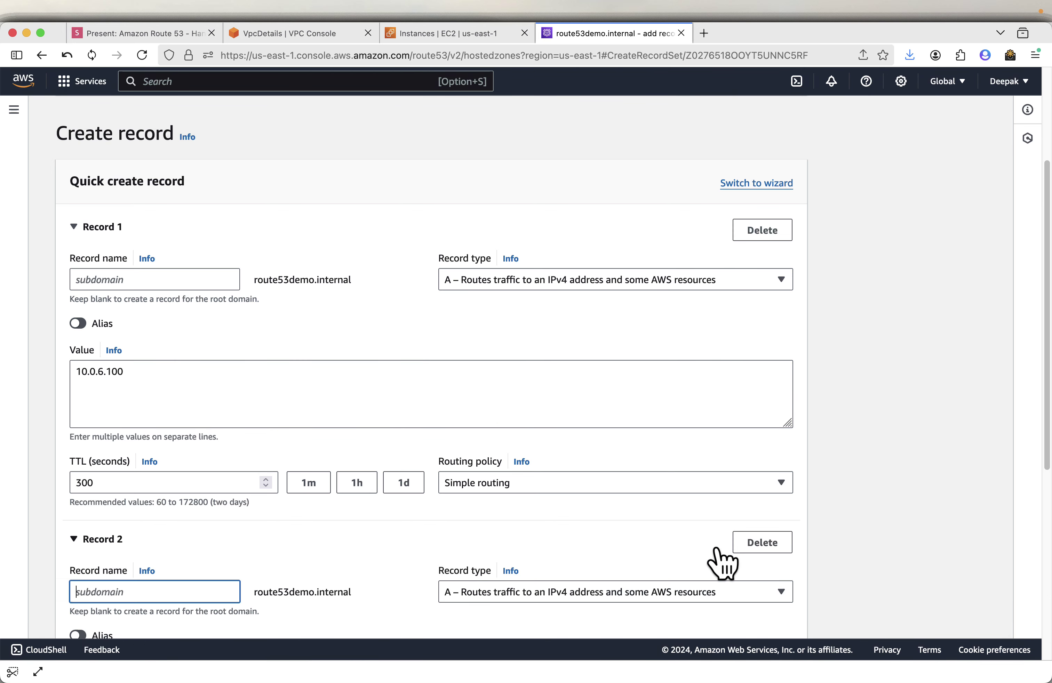
scroll(597, 517, down, 2)
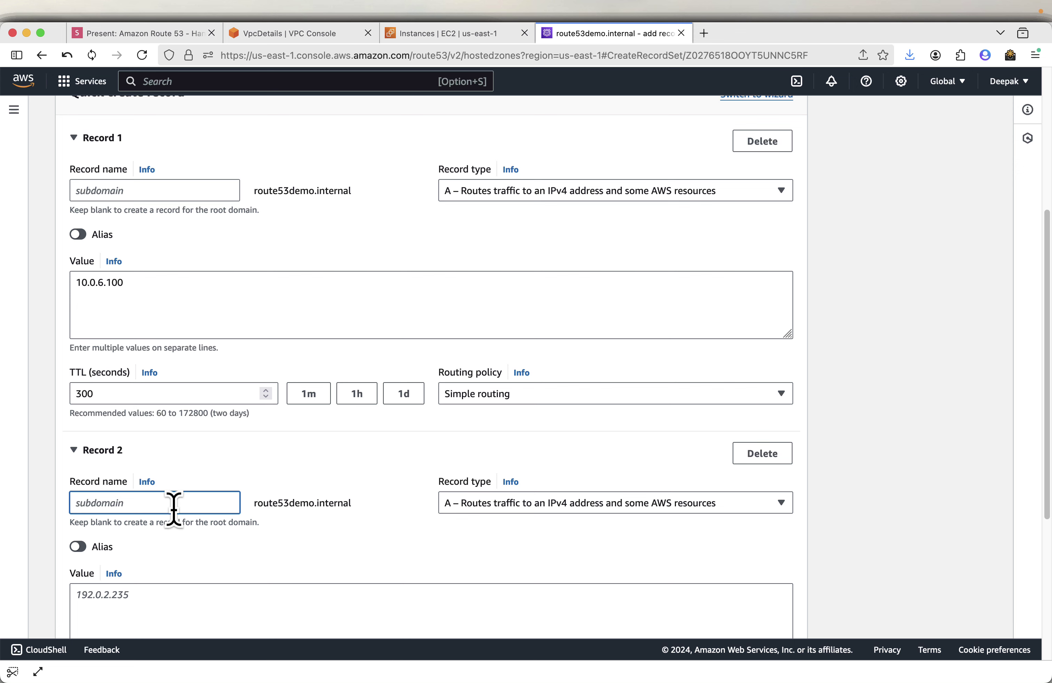
Following the "Record 2" slide in the deck, name Record 2 www and set its record type to CNAME.
click(177, 33)
key(Right)
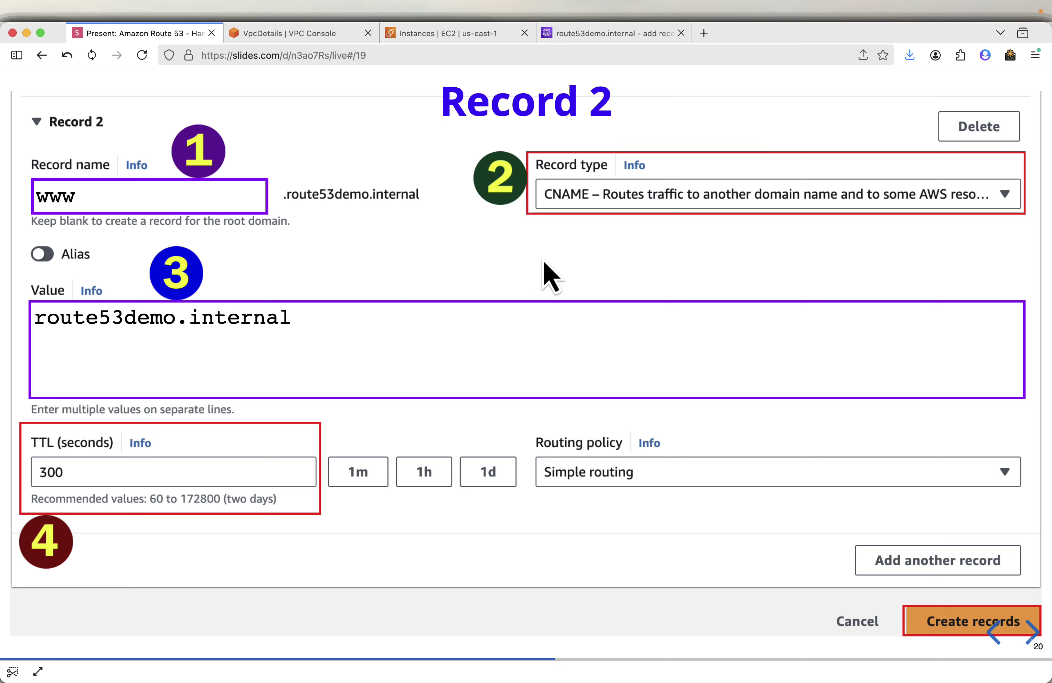
mouse_move(81, 218)
mouse_move(233, 210)
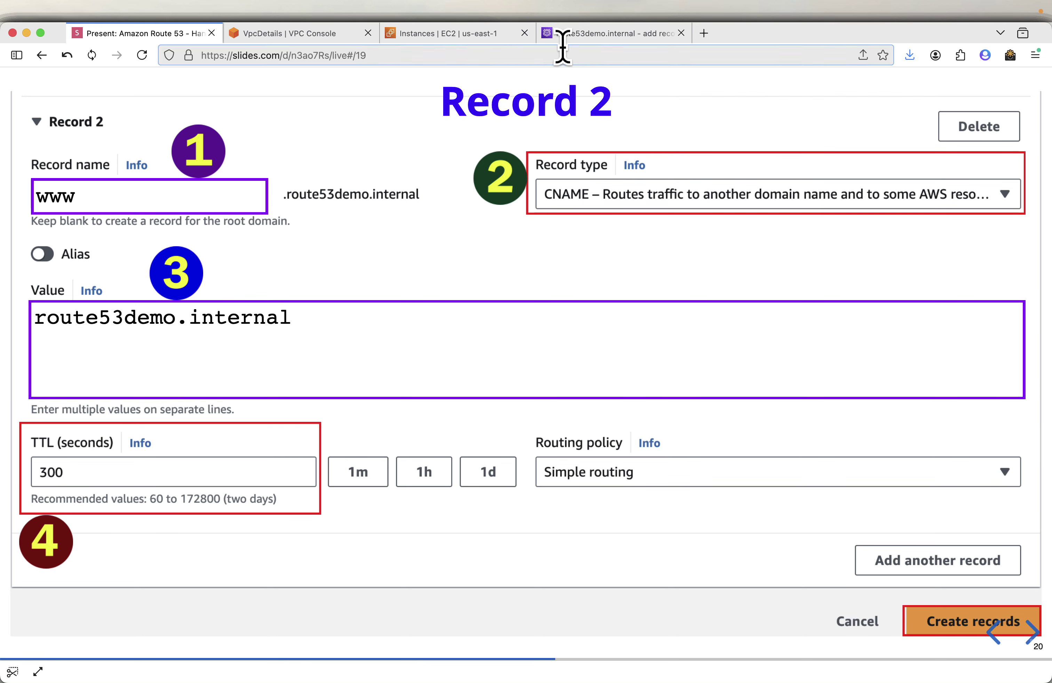
click(597, 40)
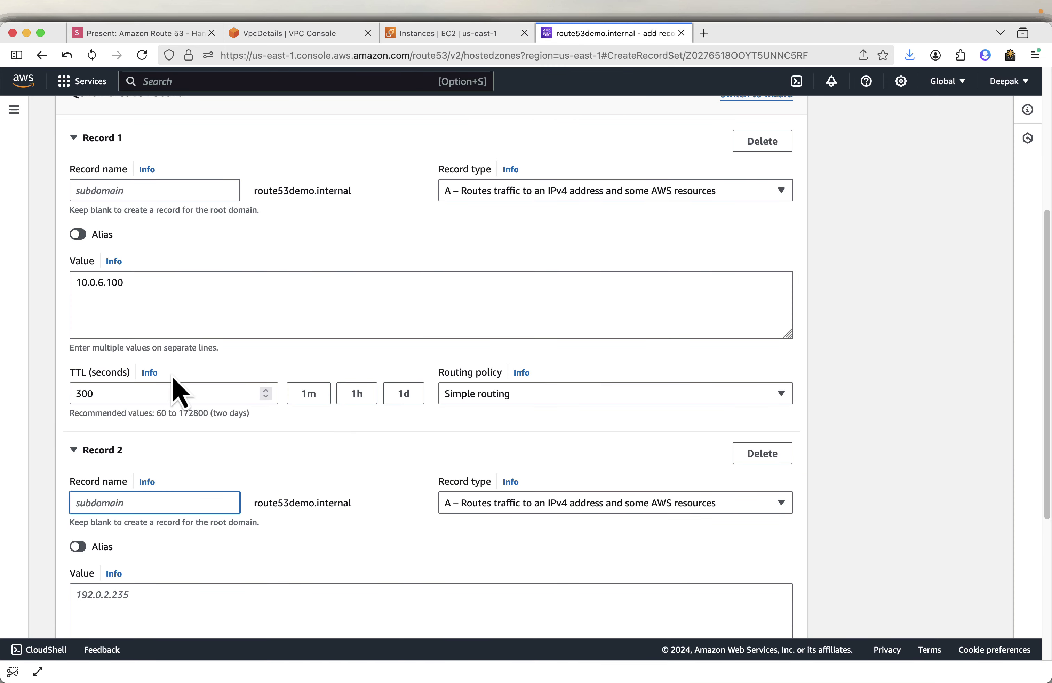
scroll(227, 417, down, 5)
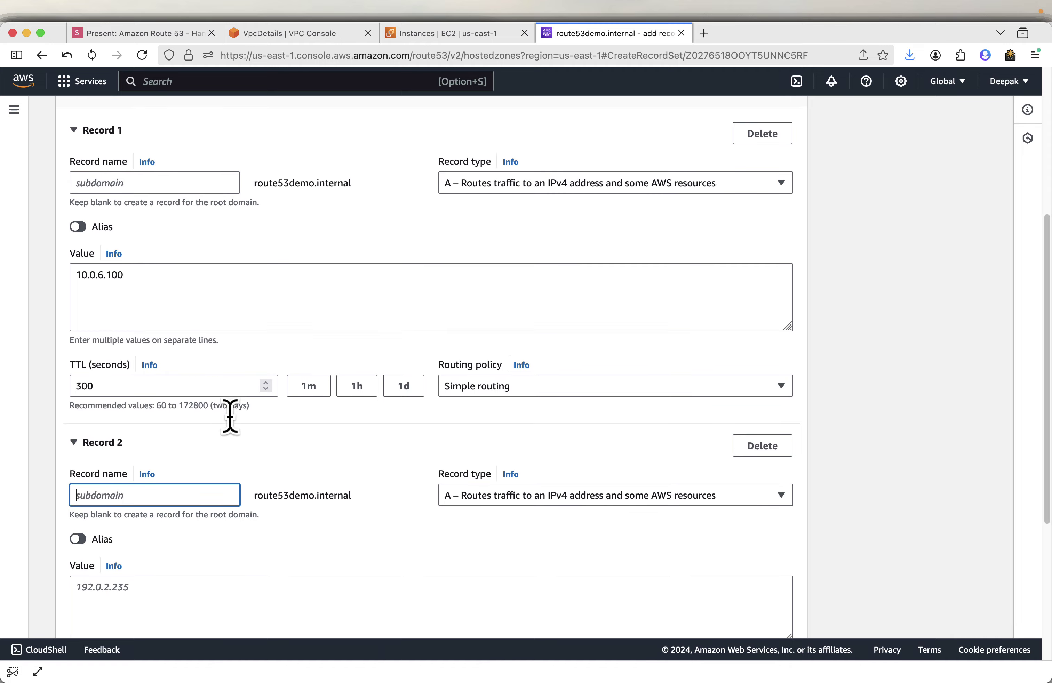
right_click(101, 392)
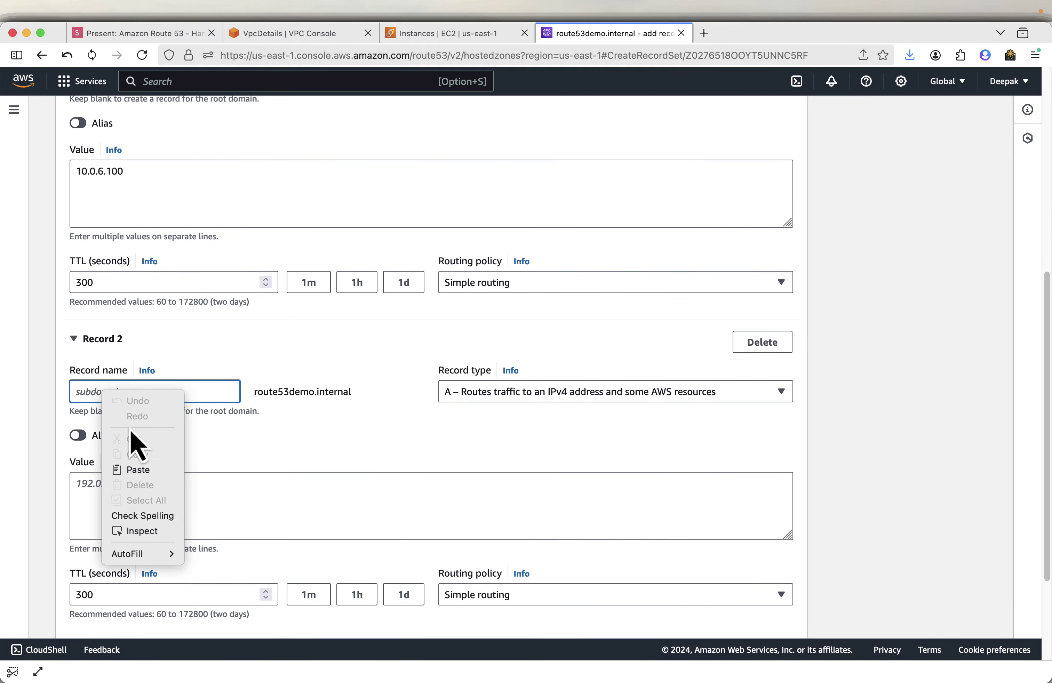
click(146, 470)
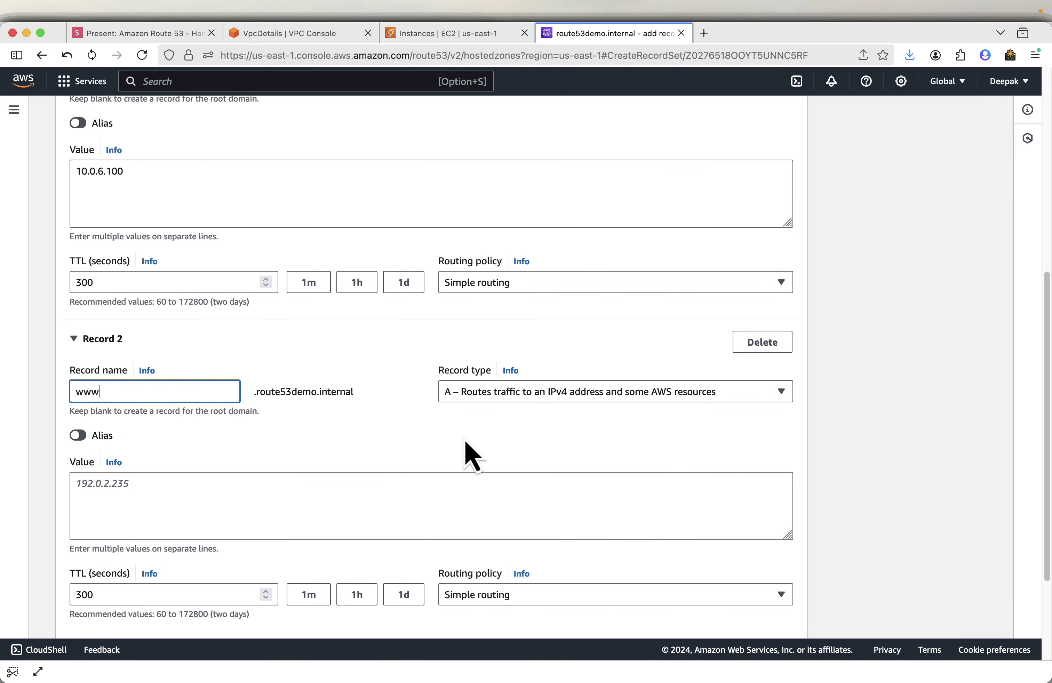
click(558, 395)
click(523, 197)
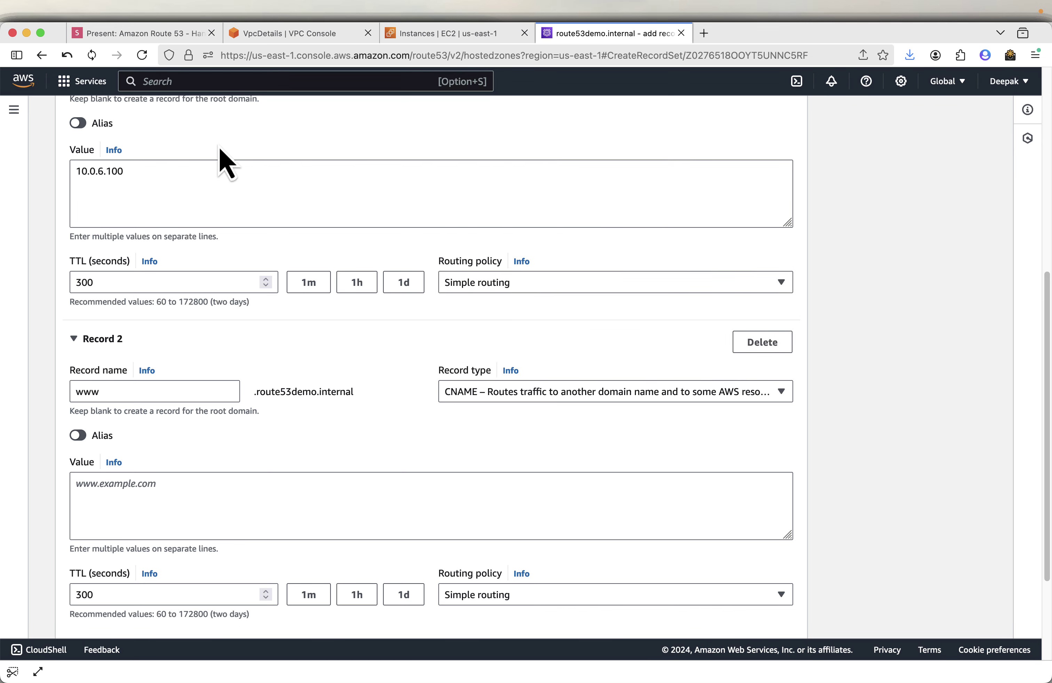
Enter route53demo.internal from the slide as the value of Record 2 and review both records.
click(165, 33)
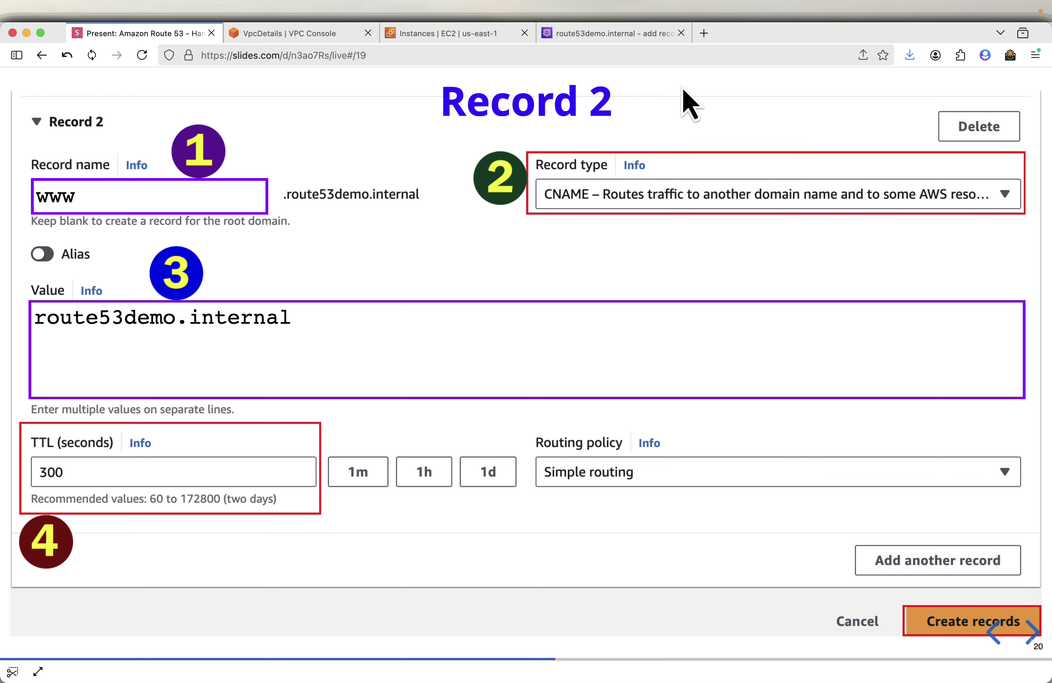
click(600, 35)
click(144, 481)
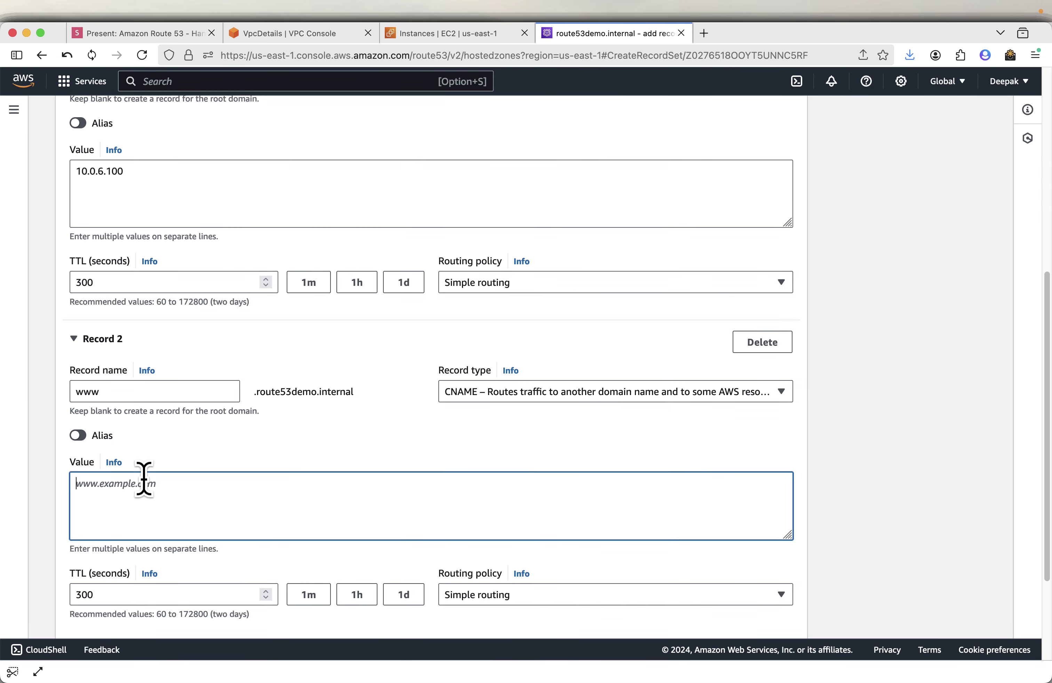
right_click(144, 482)
click(177, 556)
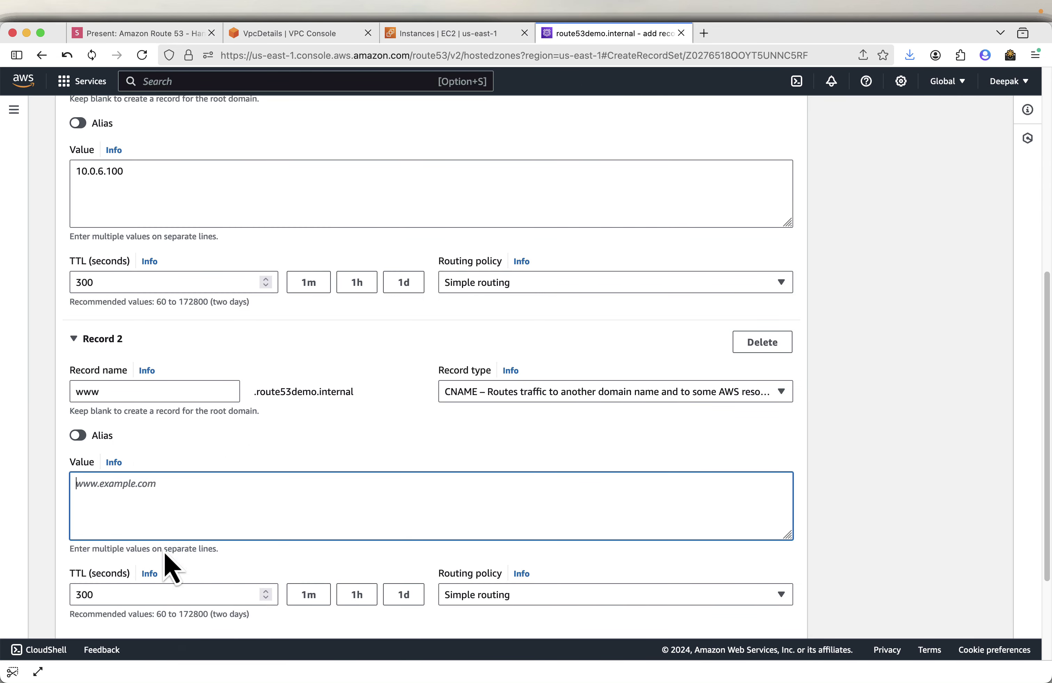
scroll(131, 197, up, 5)
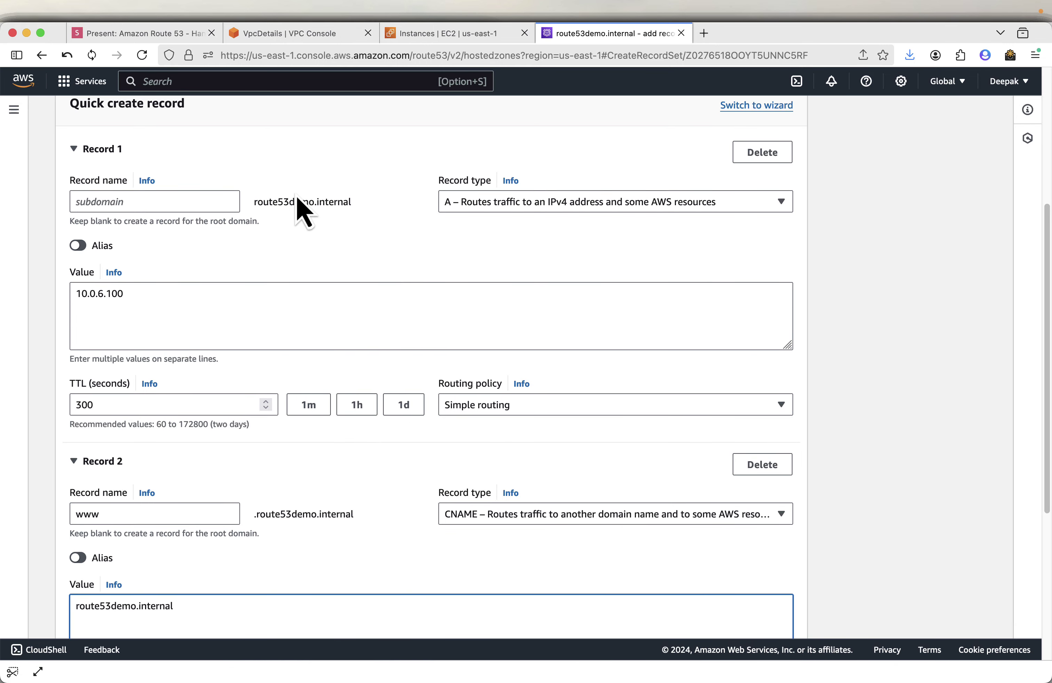
scroll(345, 376, down, 10)
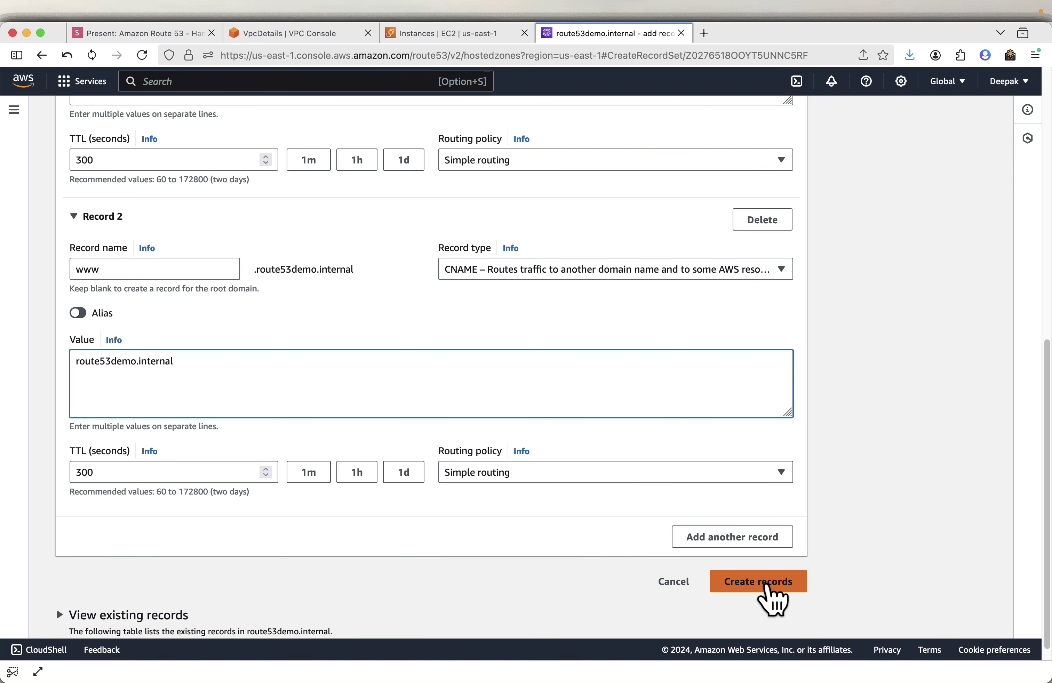
Create both records in the route53demo.internal zone and widen the Value/Route traffic to column of the records table.
click(767, 586)
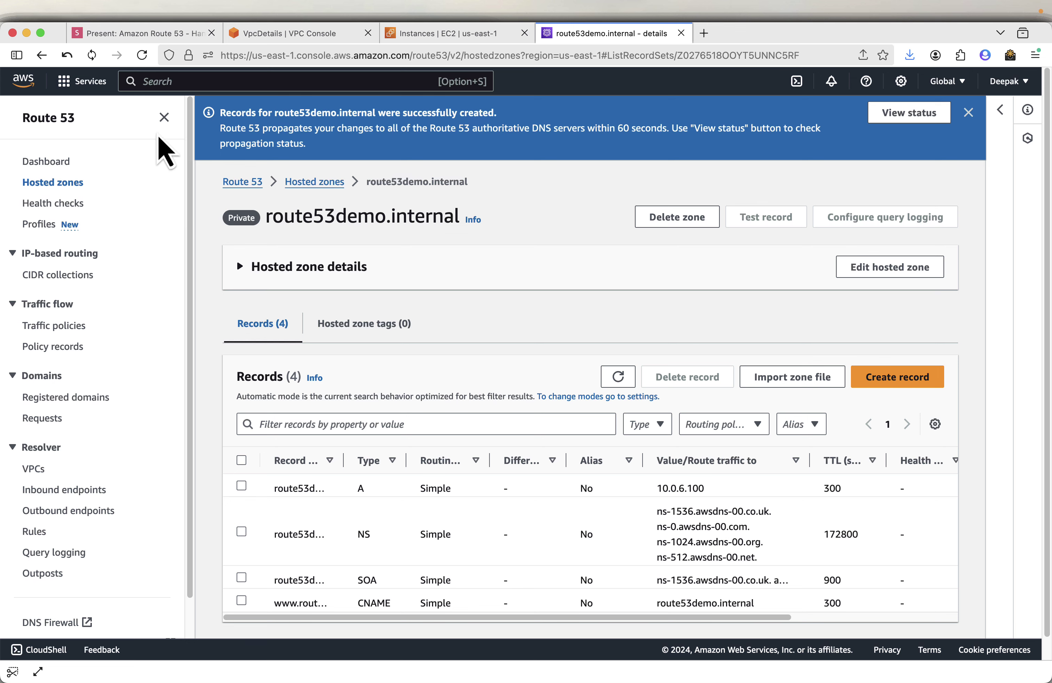
click(164, 117)
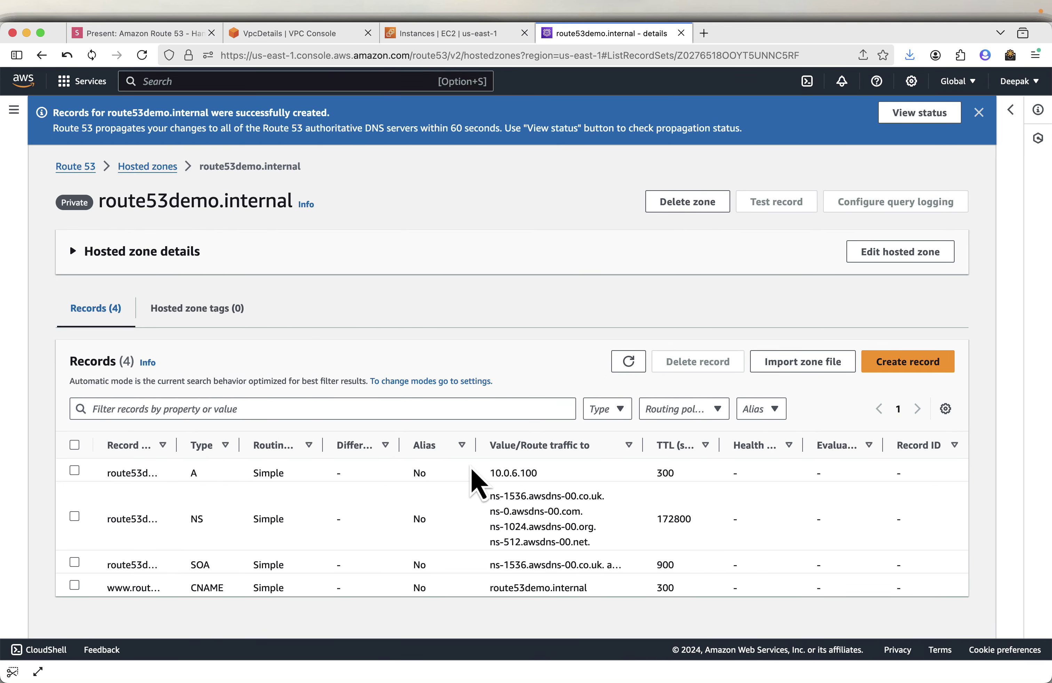
drag(476, 453, 482, 453)
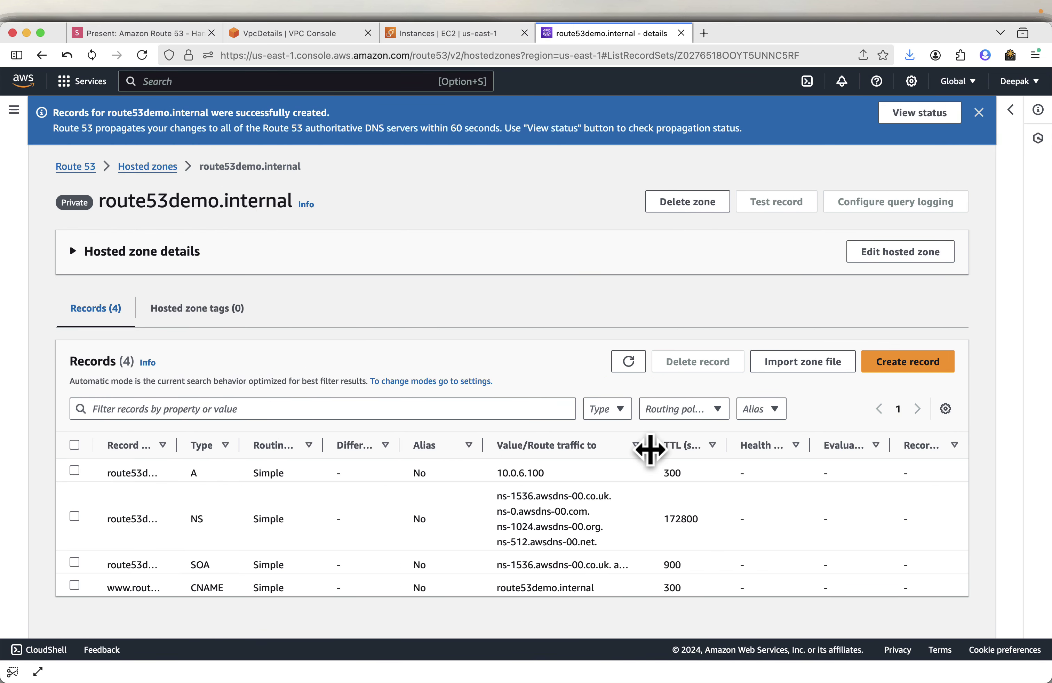
drag(648, 451, 822, 445)
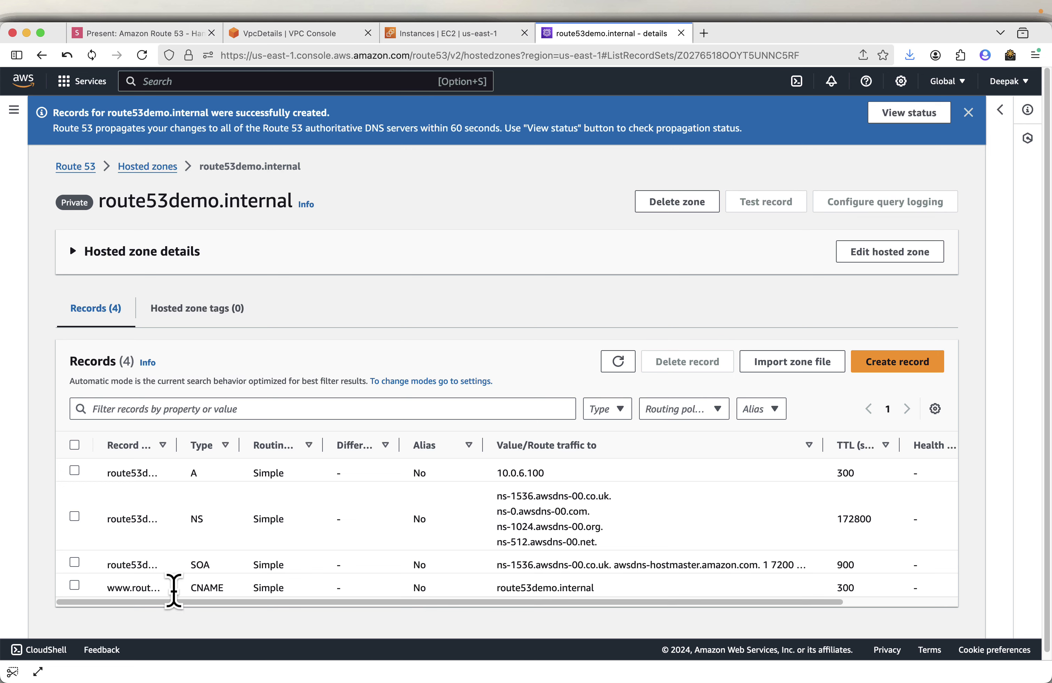
Following the "Connect to EC2 Instance" slide, connect to route53-demo-instance through EC2 Instance Connect as ec2-user.
click(141, 34)
key(Right)
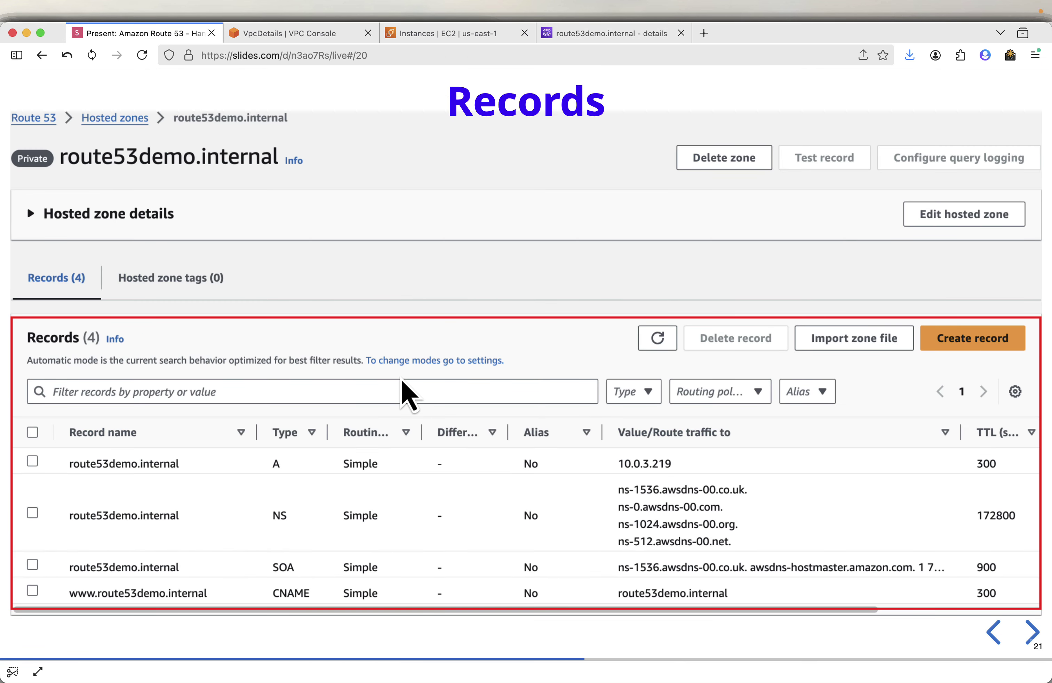
key(Right)
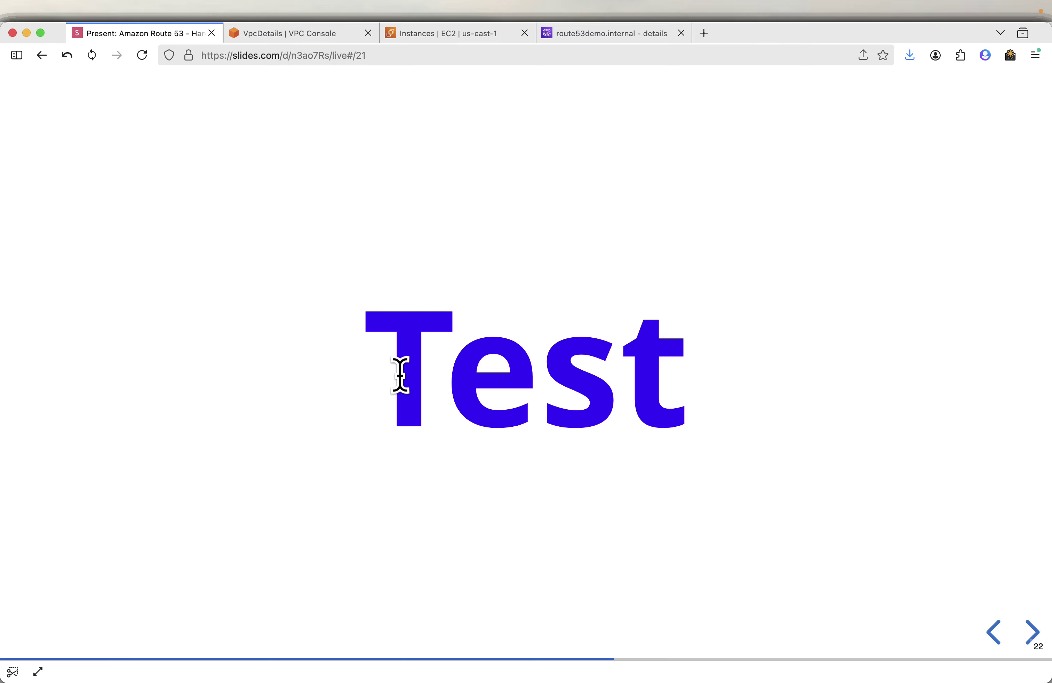
key(Right)
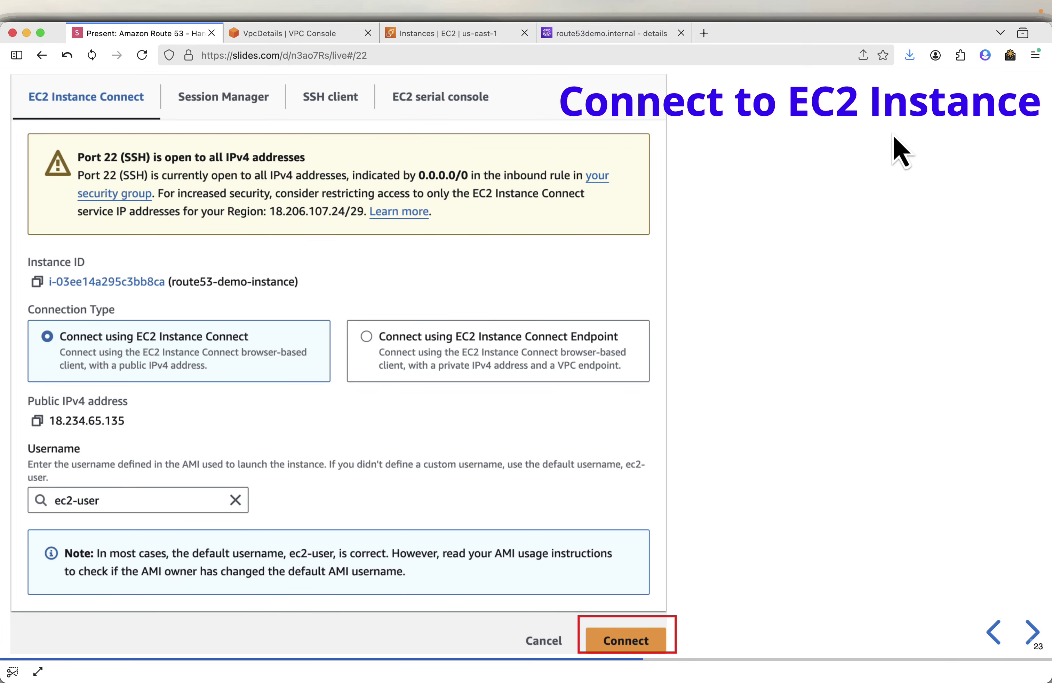
click(441, 35)
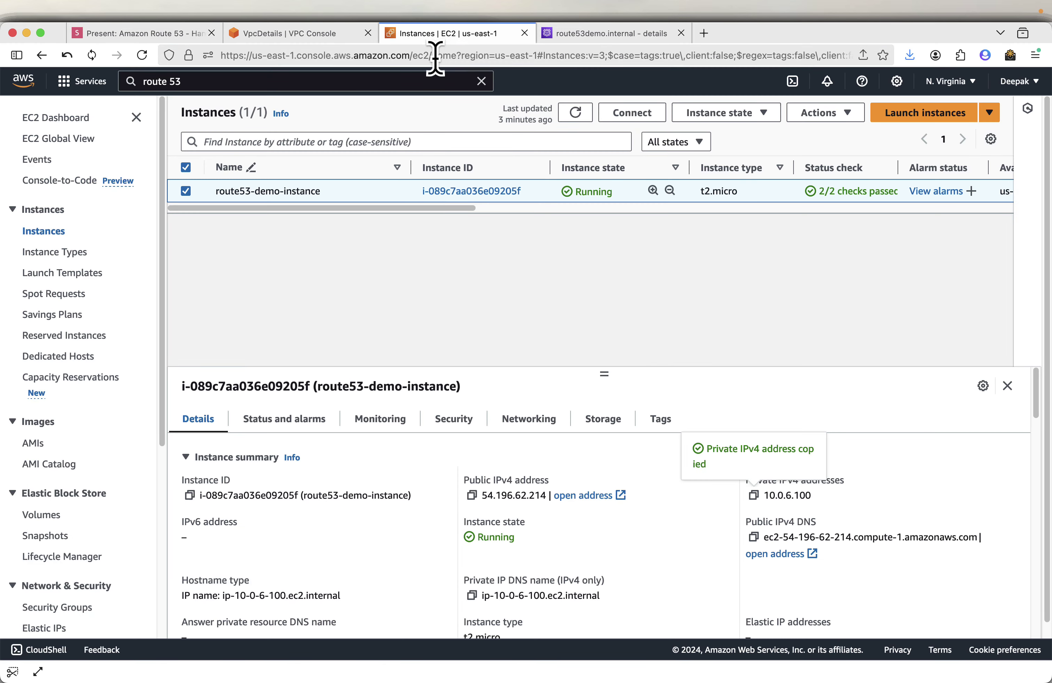
click(186, 195)
click(186, 192)
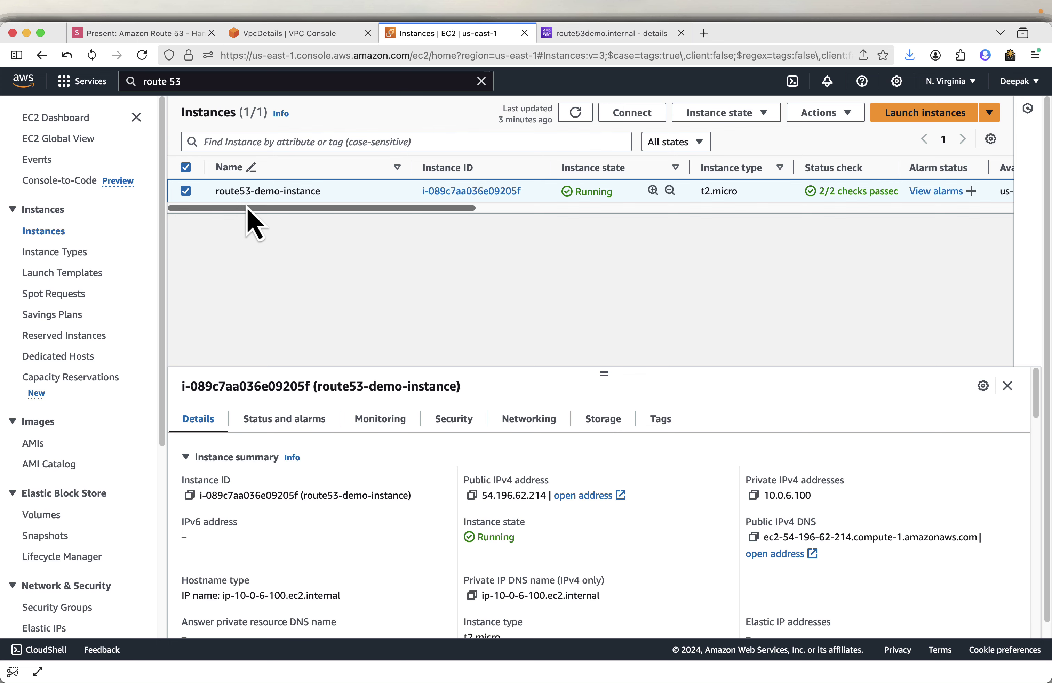
click(643, 116)
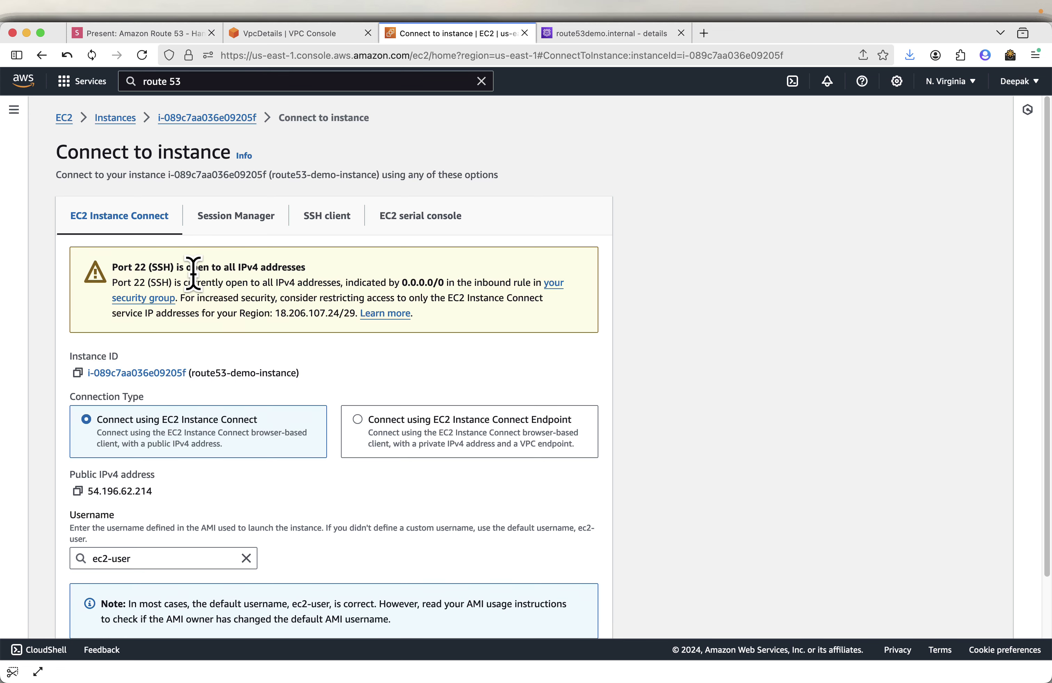
scroll(210, 317, down, 3)
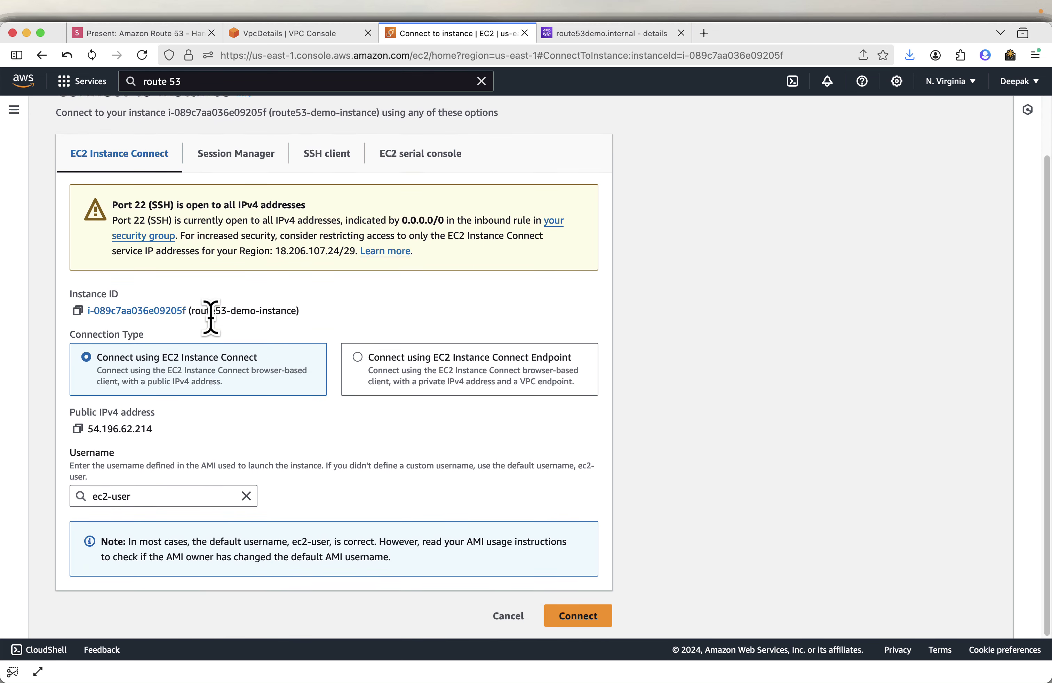
click(582, 619)
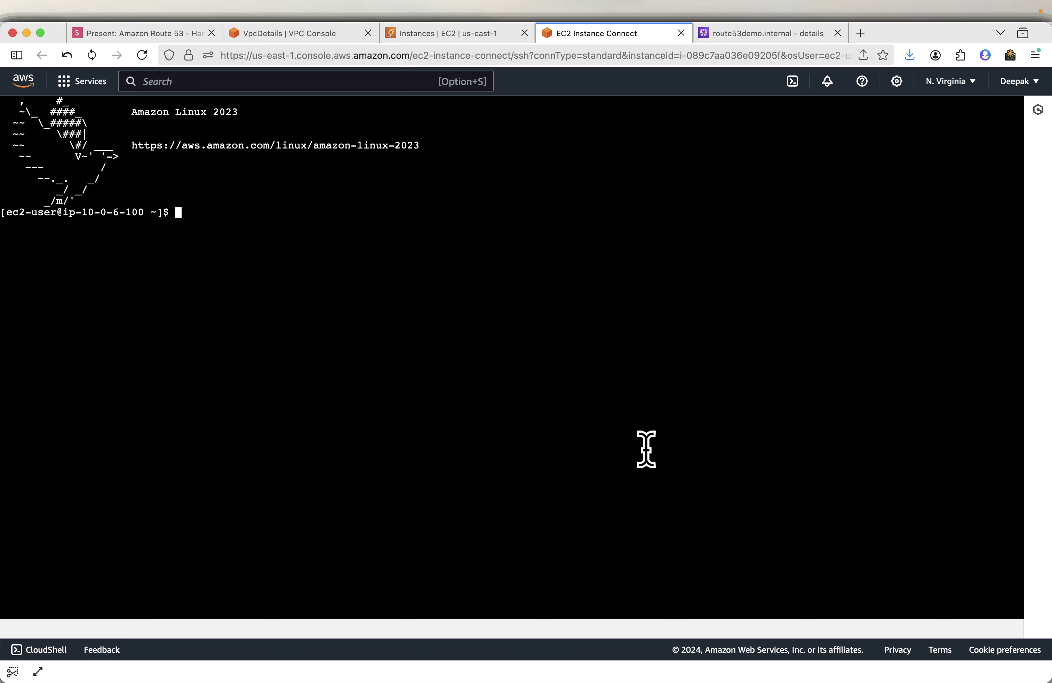
Run sudo yum install bind-utils -y from the deck in the instance terminal.
key(super+equal)
key(super+equal)
key(super+equal)
key(super+equal)
key(super+equal)
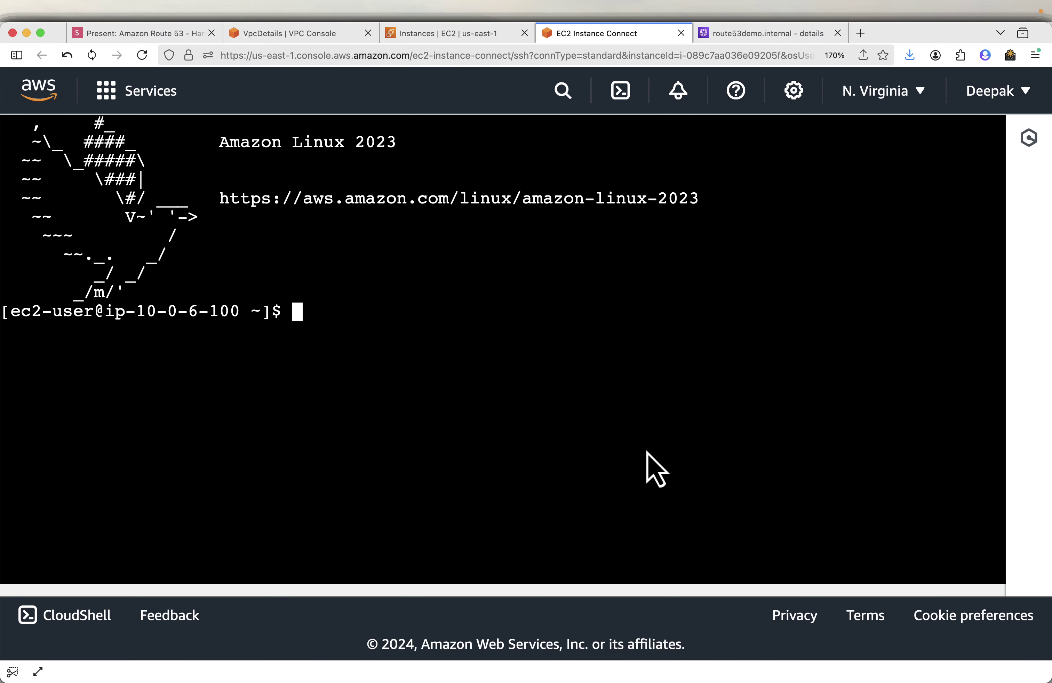
key(super+minus)
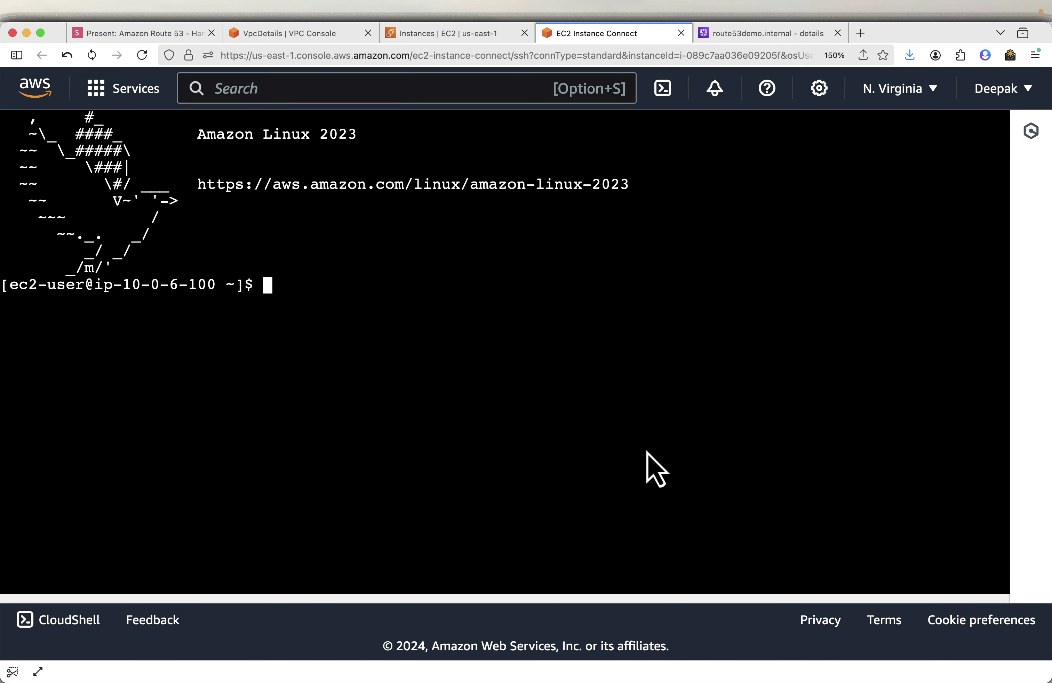
click(146, 40)
key(Right)
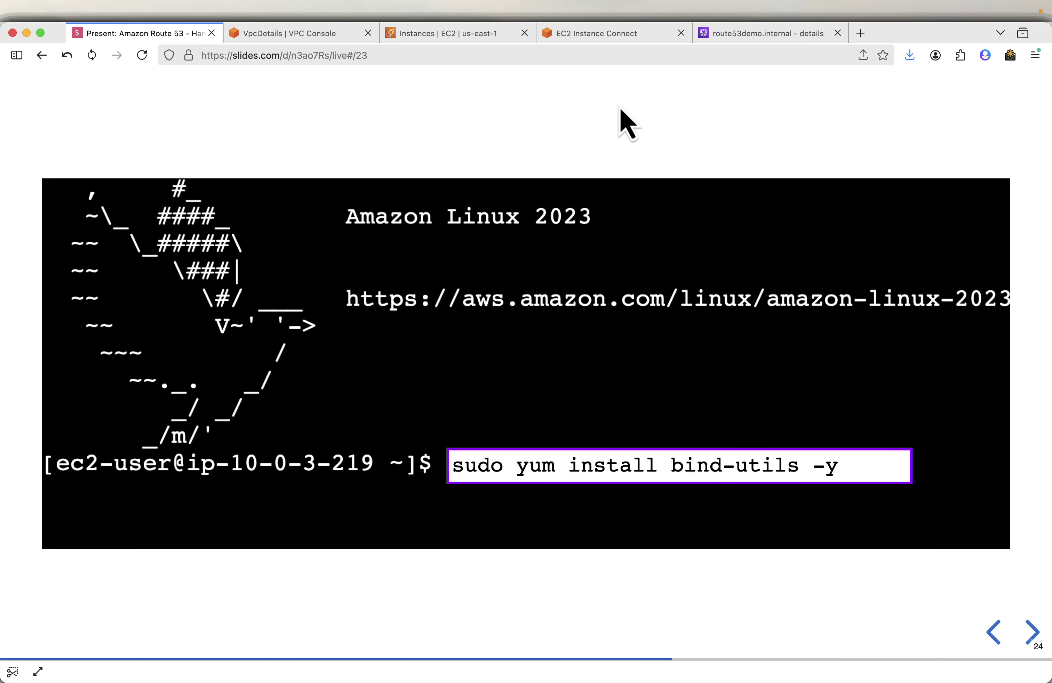
click(607, 34)
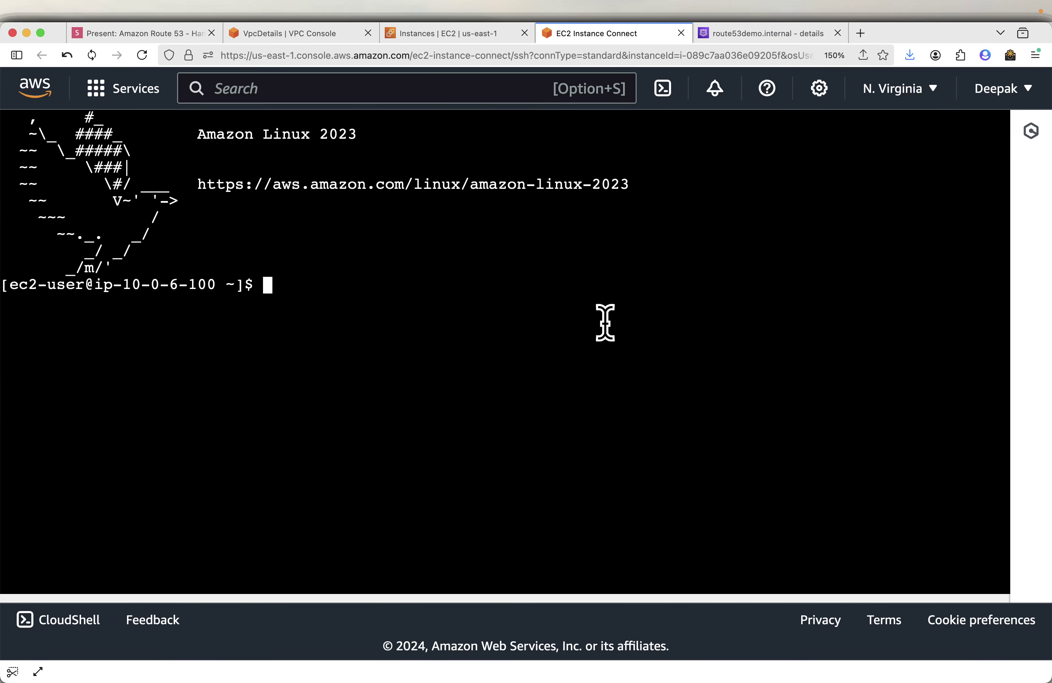
text(sudo yum install bind-utils -y)
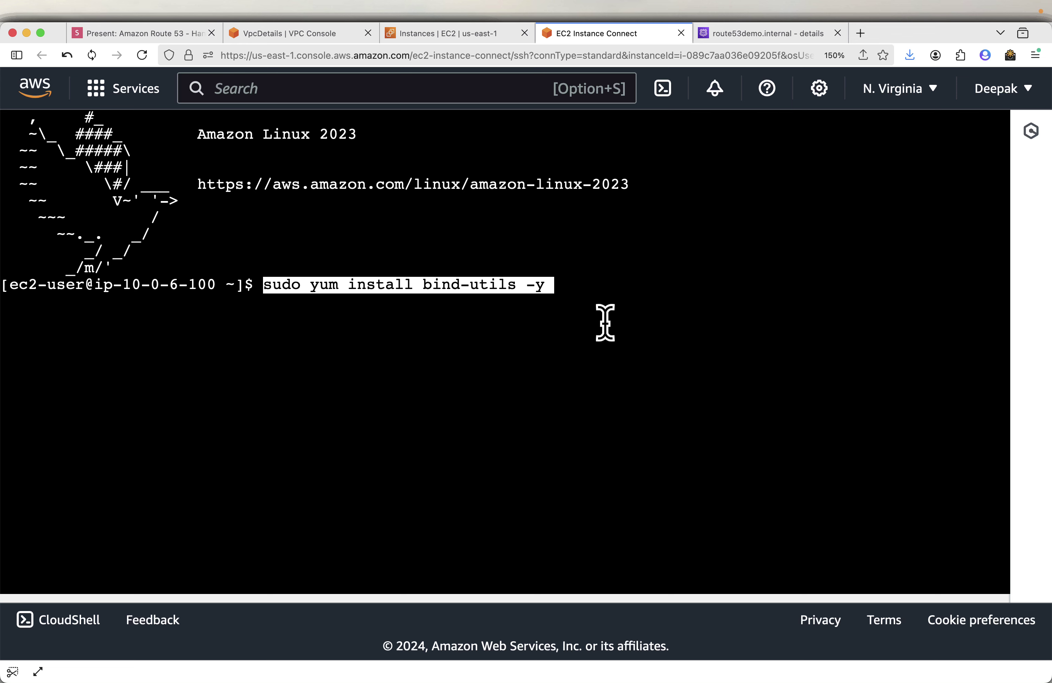
key(Return)
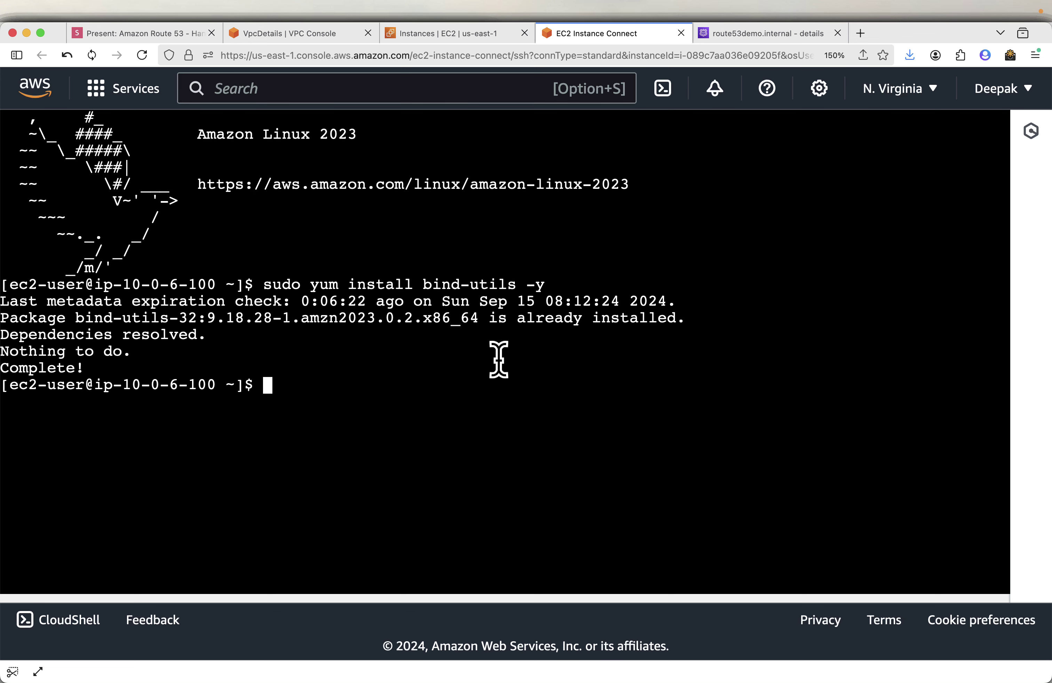
Copy dig route53demo.internal from the following slide, run it on the instance and check the answer section's name, record type and address.
click(116, 35)
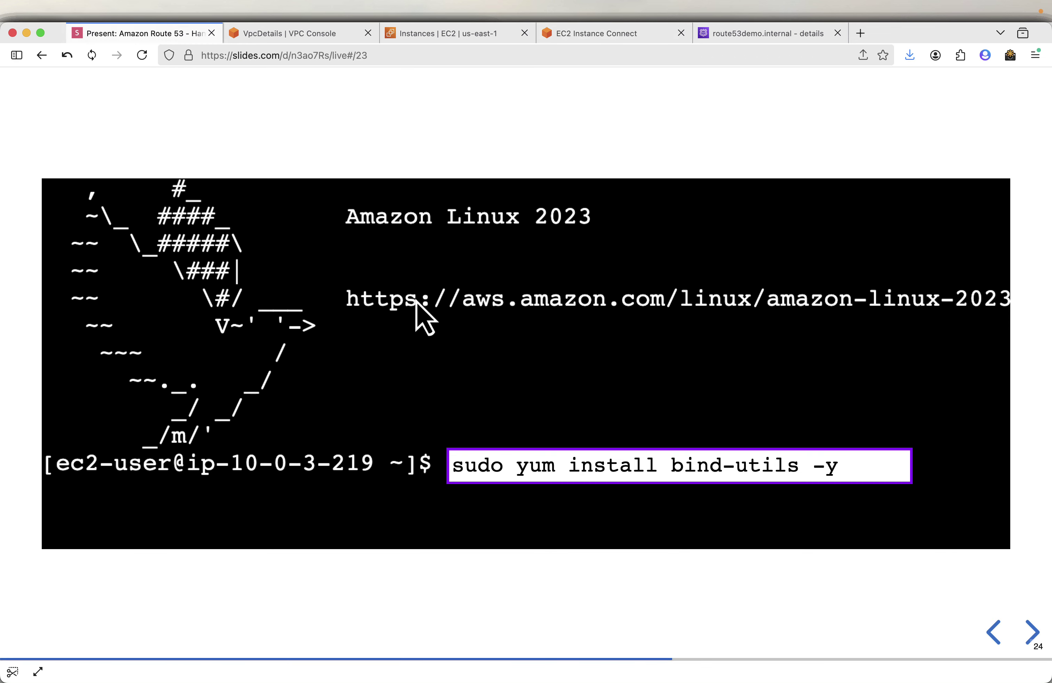
click(1029, 639)
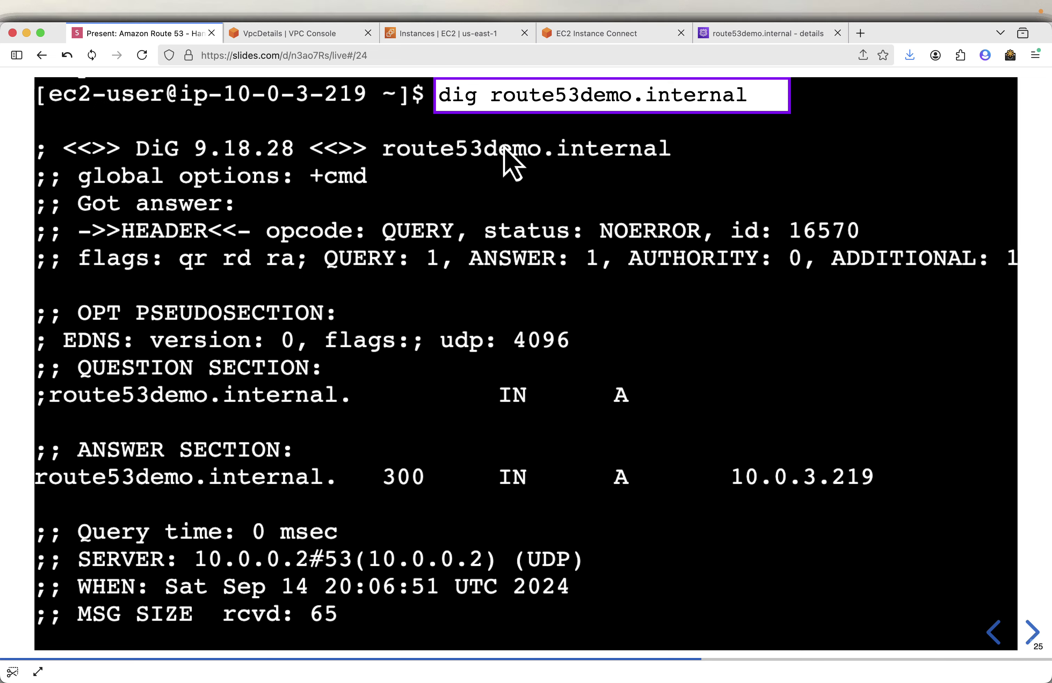
mouse_move(483, 108)
mouse_move(558, 111)
click(774, 95)
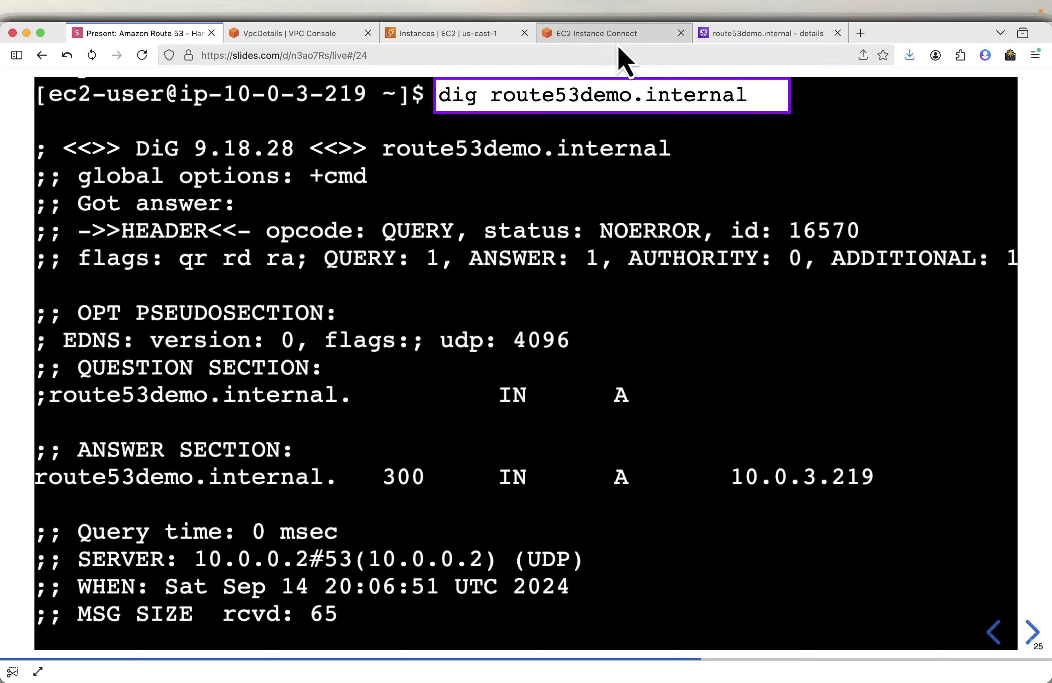
click(623, 36)
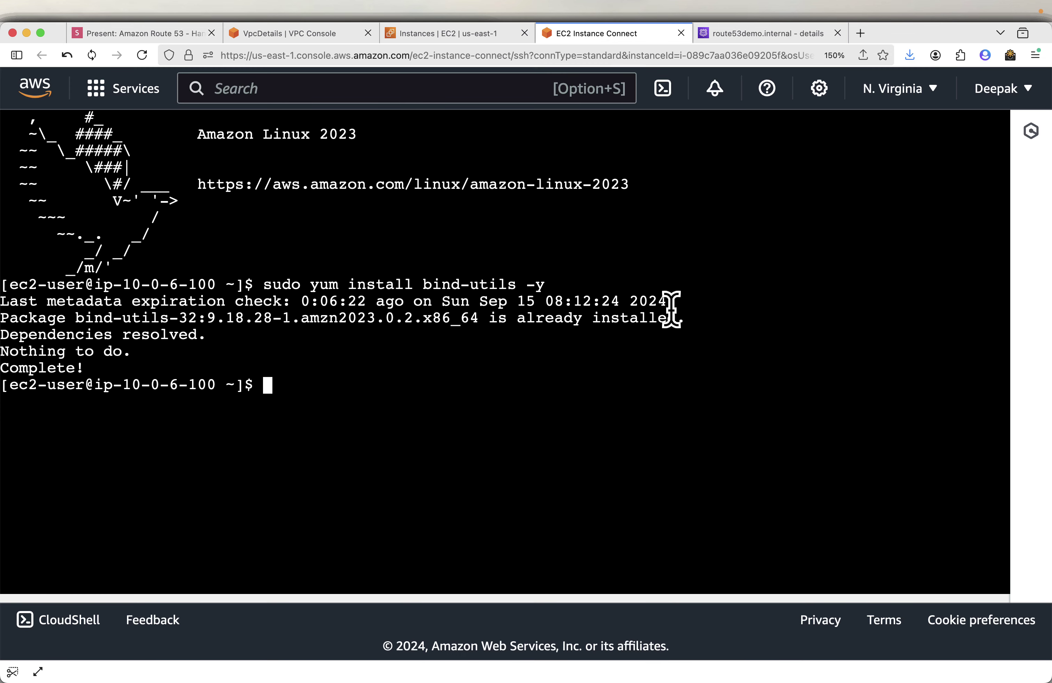
key(super+v)
key(Return)
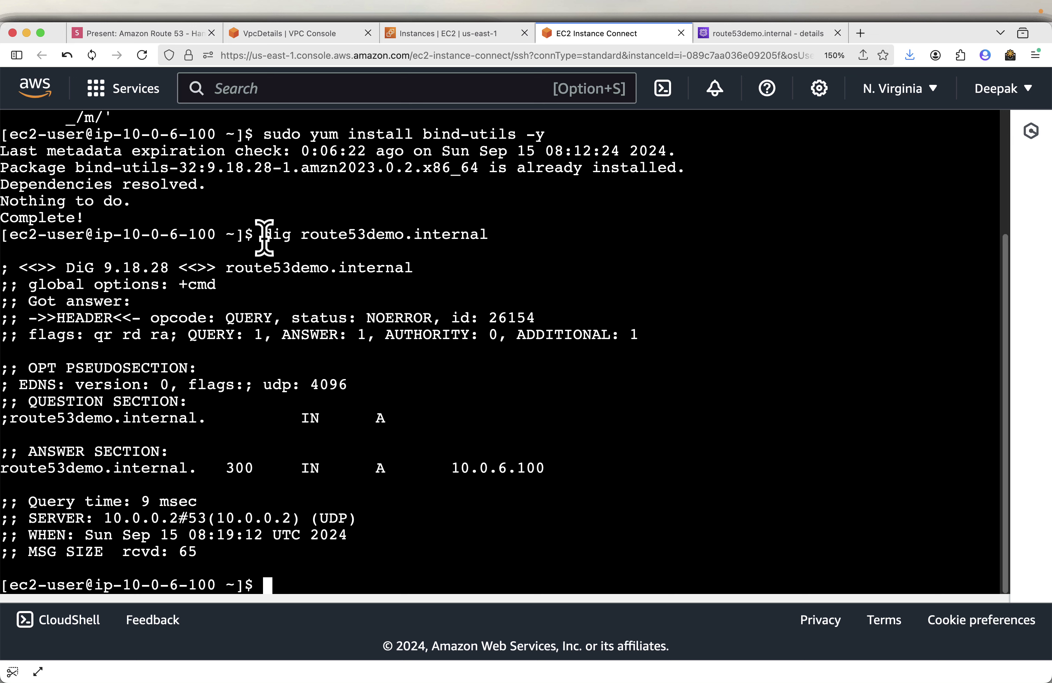
drag(264, 234, 488, 234)
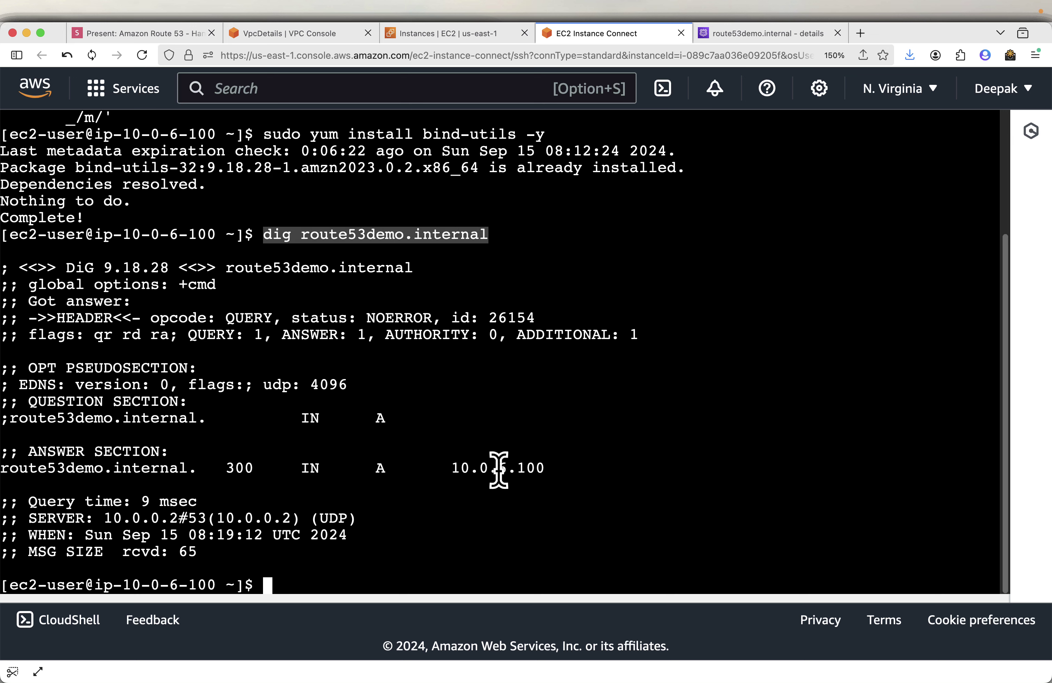
drag(37, 469, 150, 477)
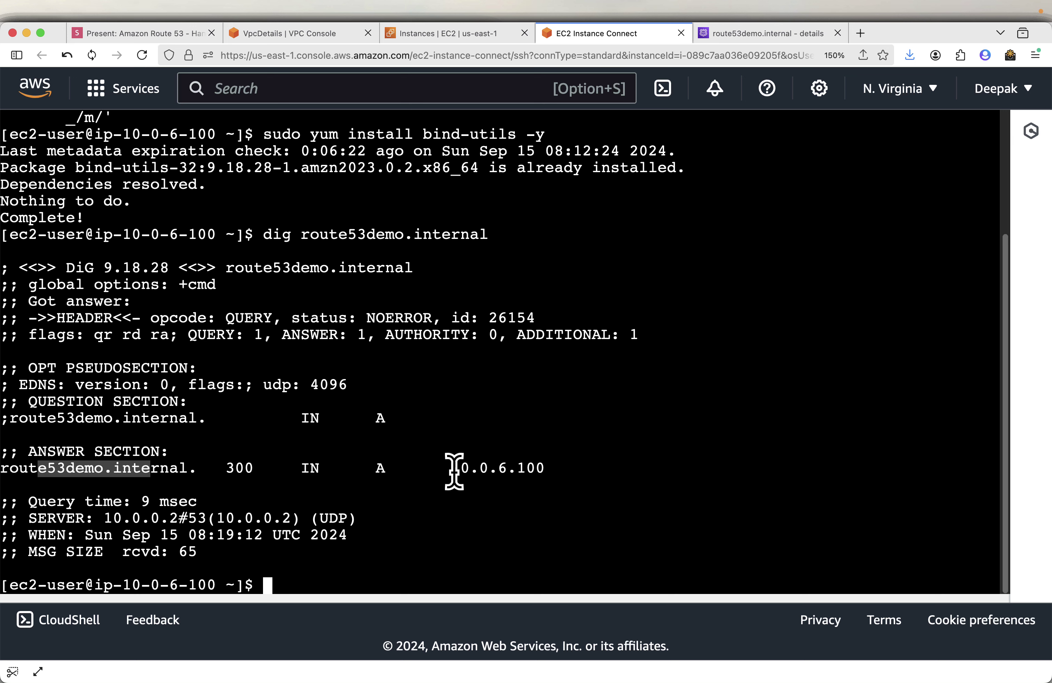
drag(453, 470, 575, 472)
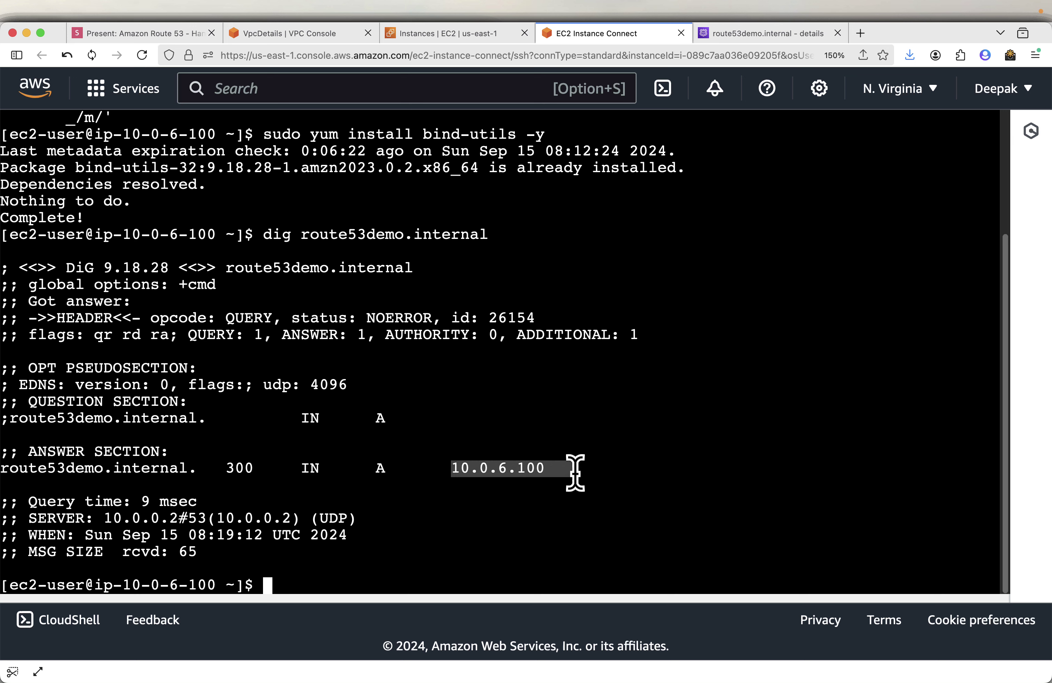
click(380, 471)
double_click(378, 417)
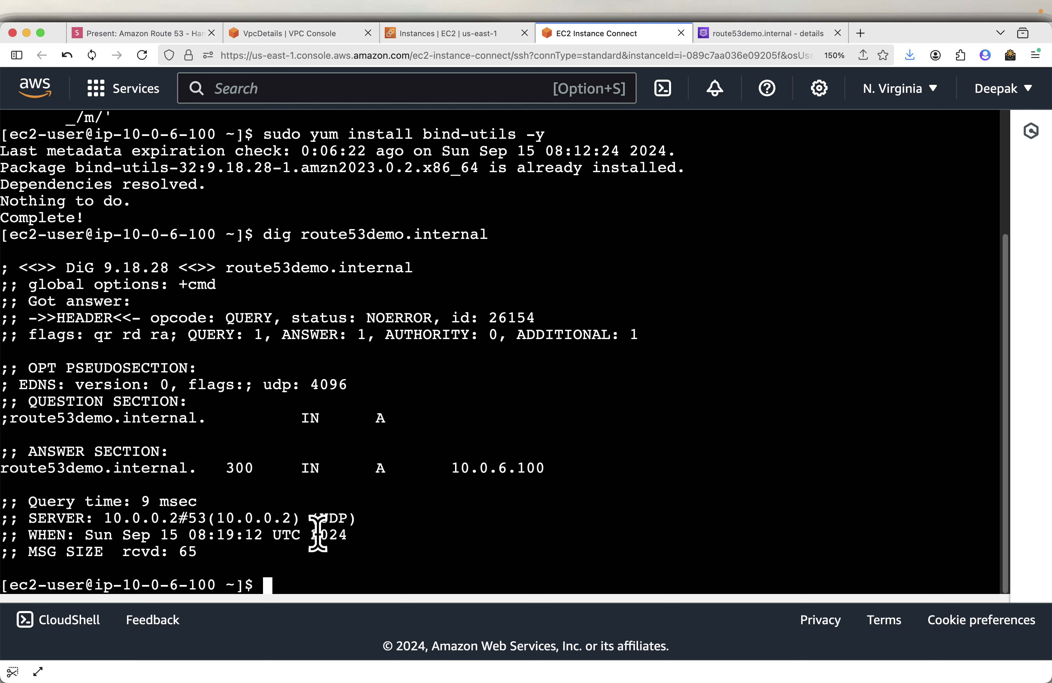
click(158, 39)
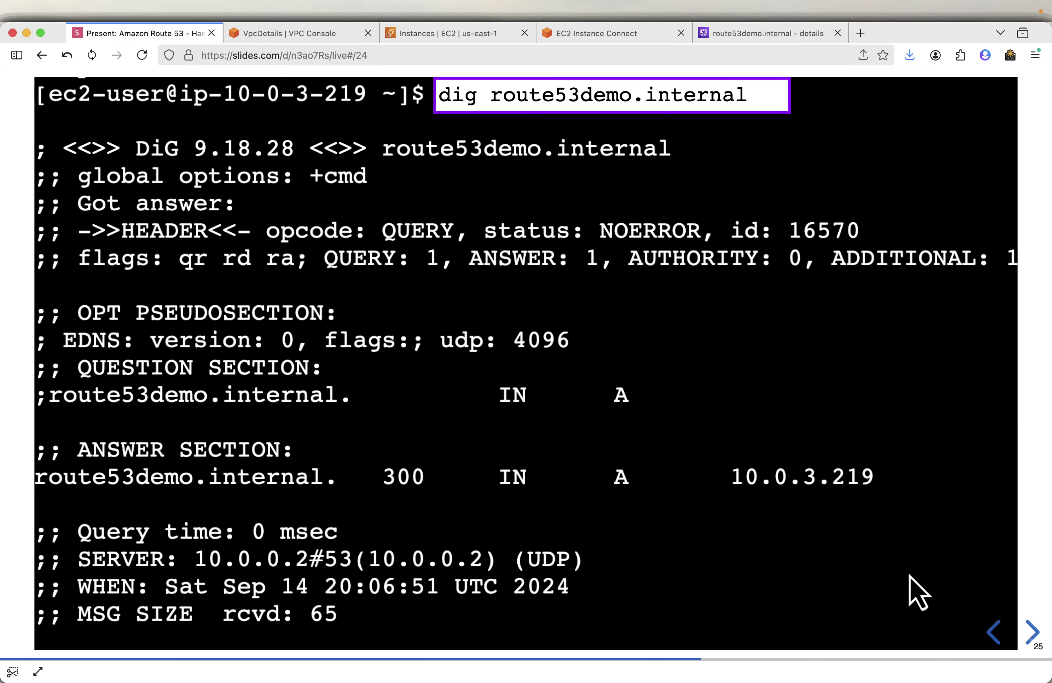
click(1032, 632)
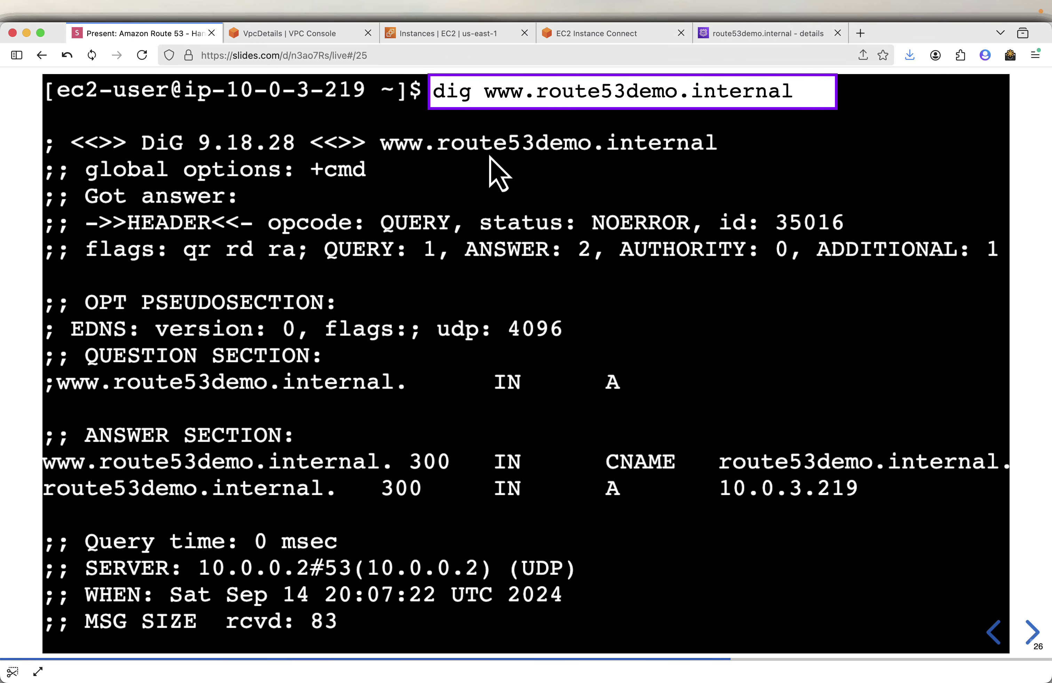
mouse_move(435, 89)
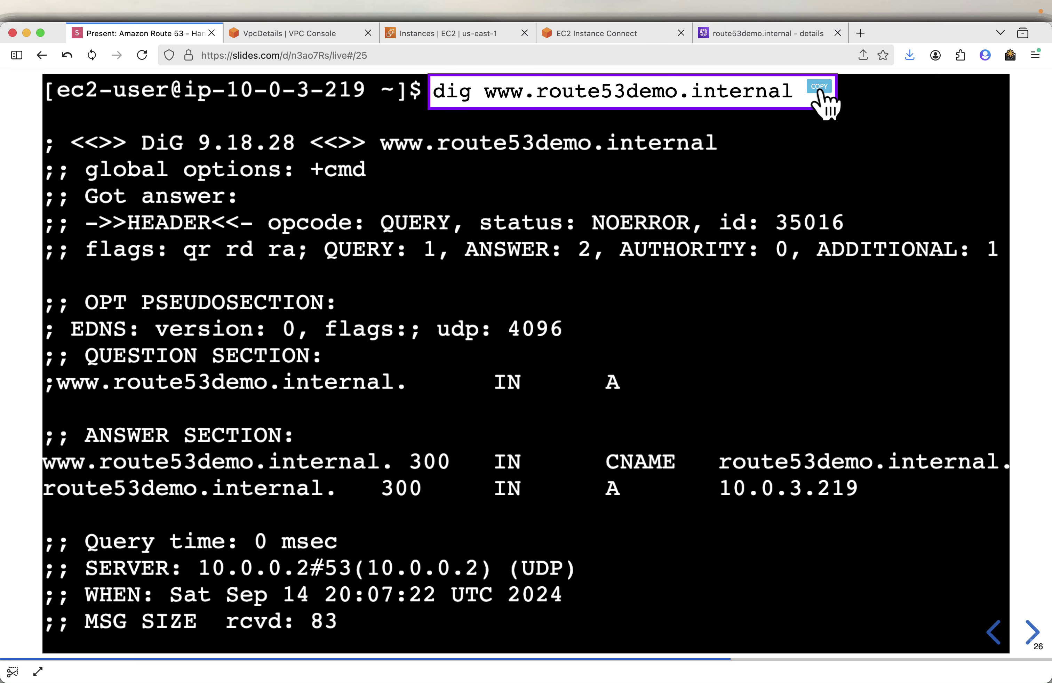
click(606, 35)
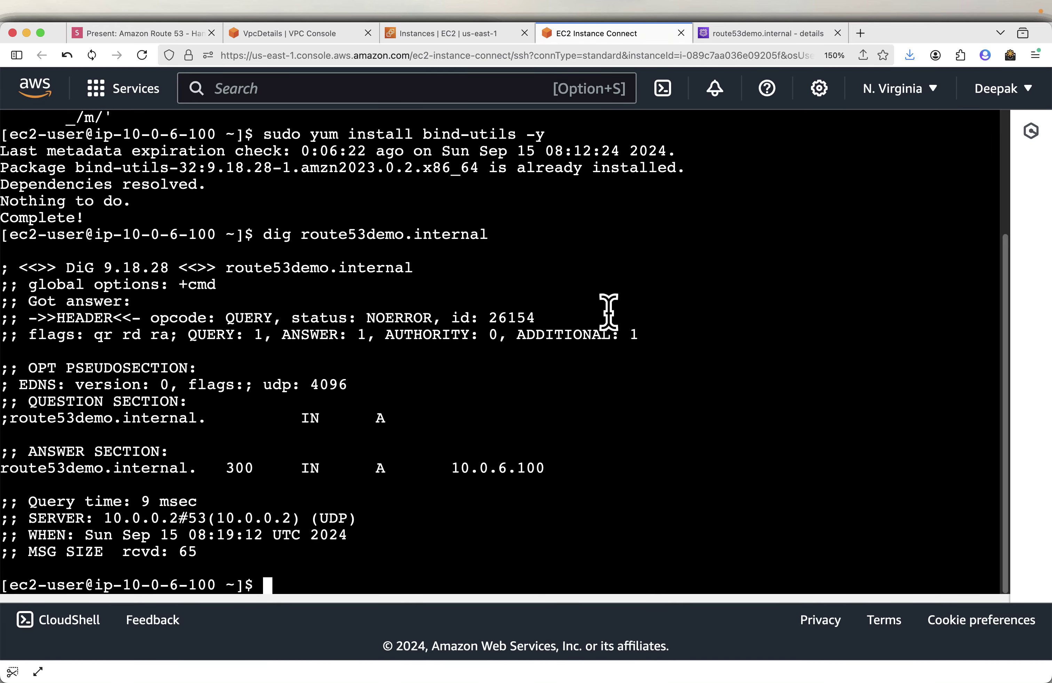
key(super+v)
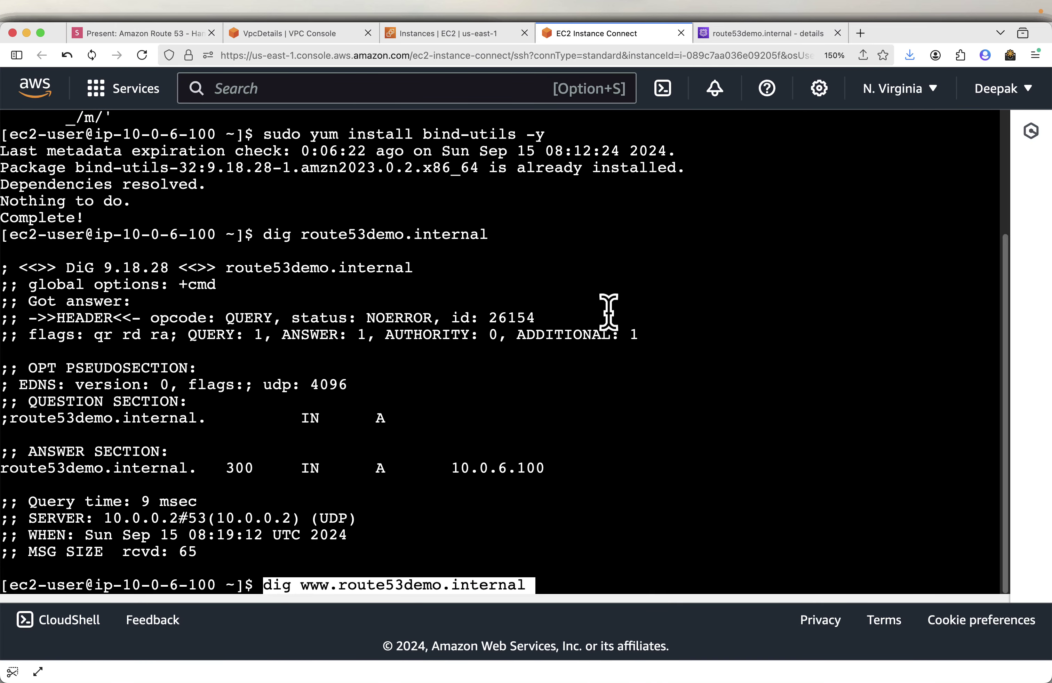
key(Return)
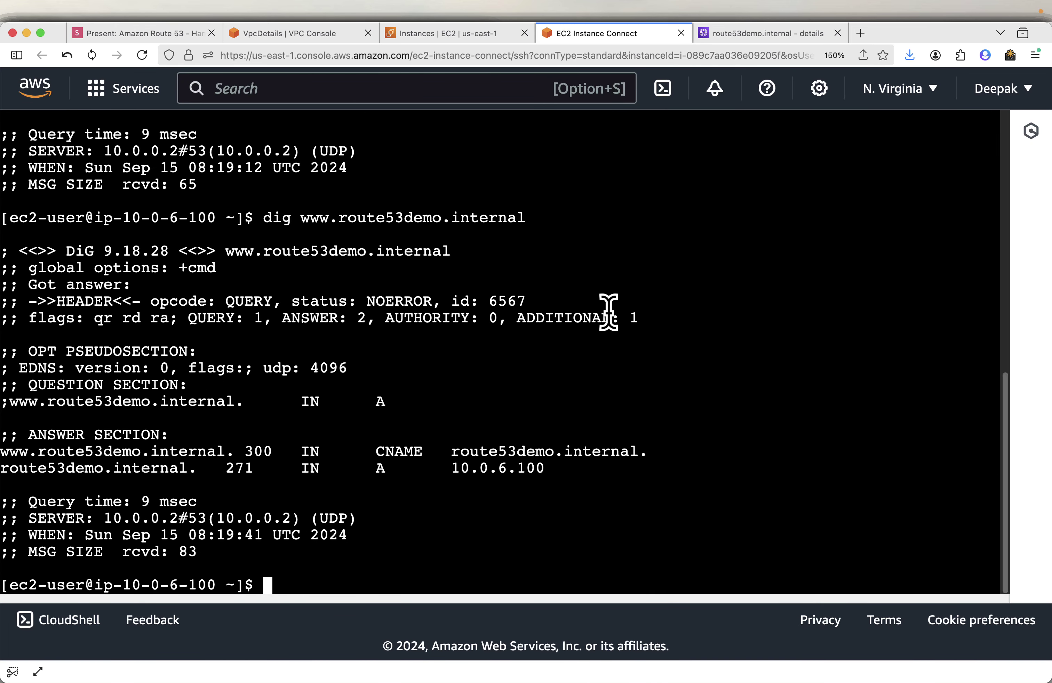
key(super+equal)
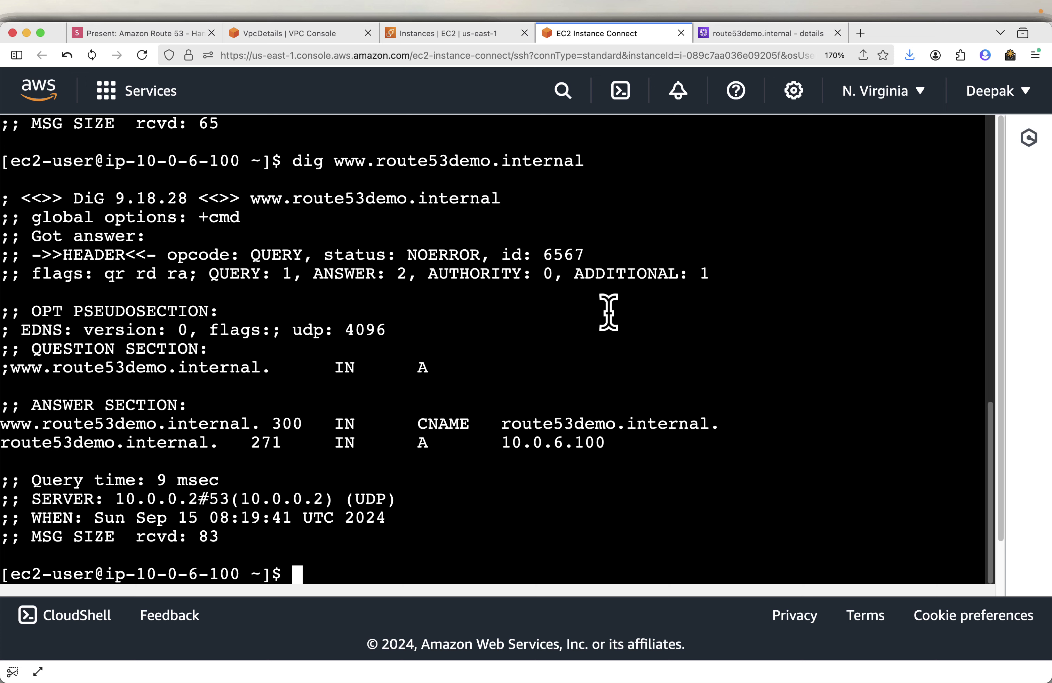
drag(291, 162, 585, 163)
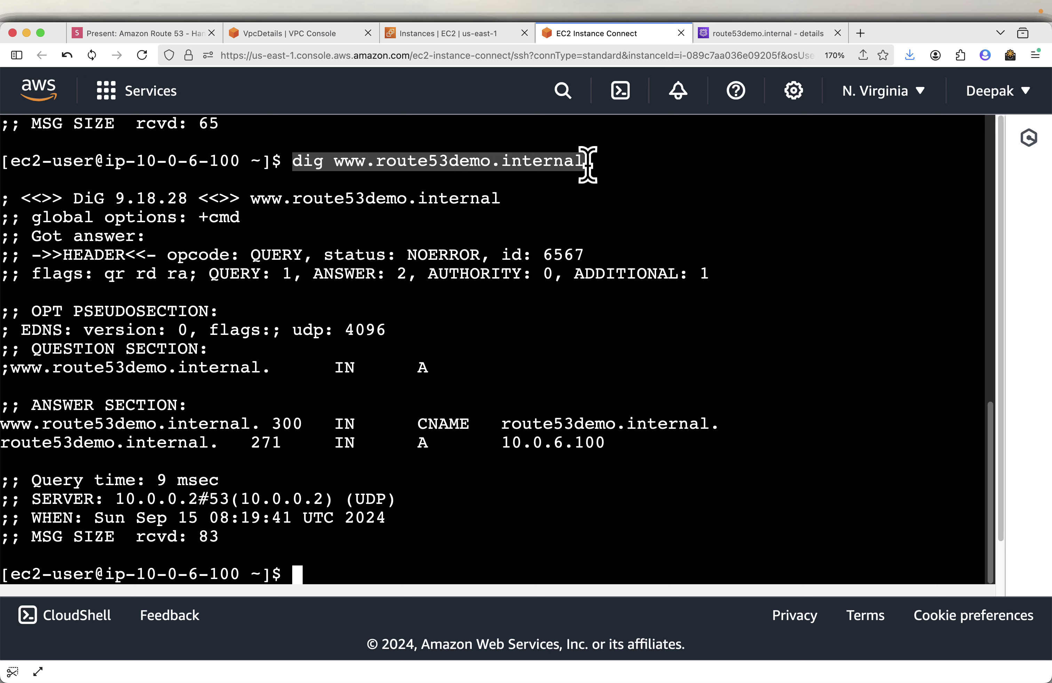
drag(635, 443, 136, 443)
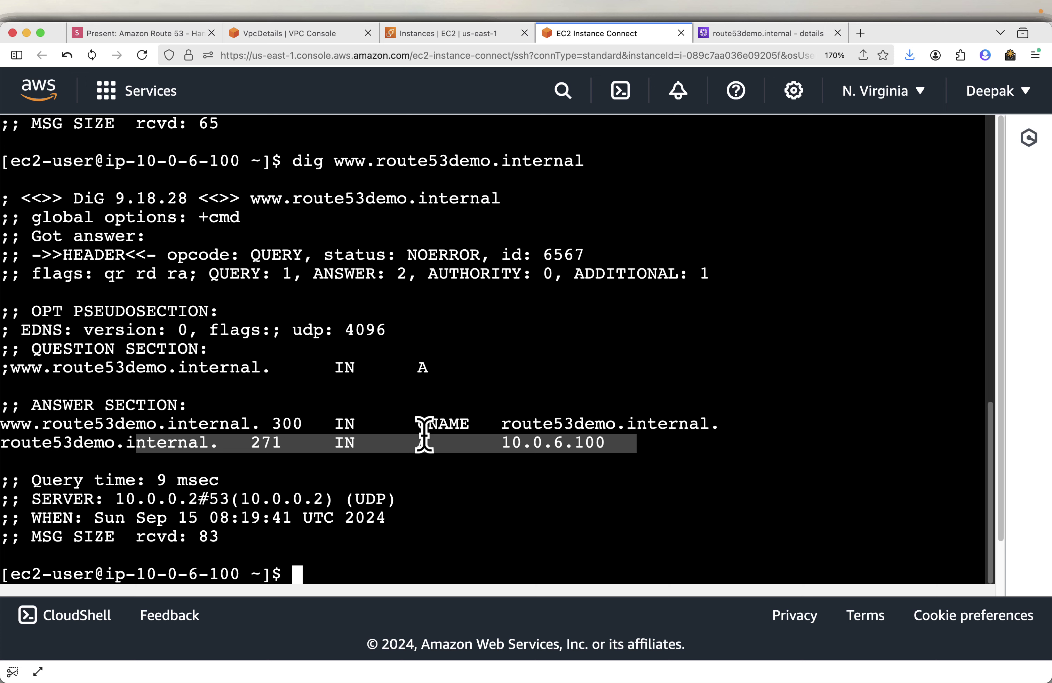
drag(21, 443, 639, 445)
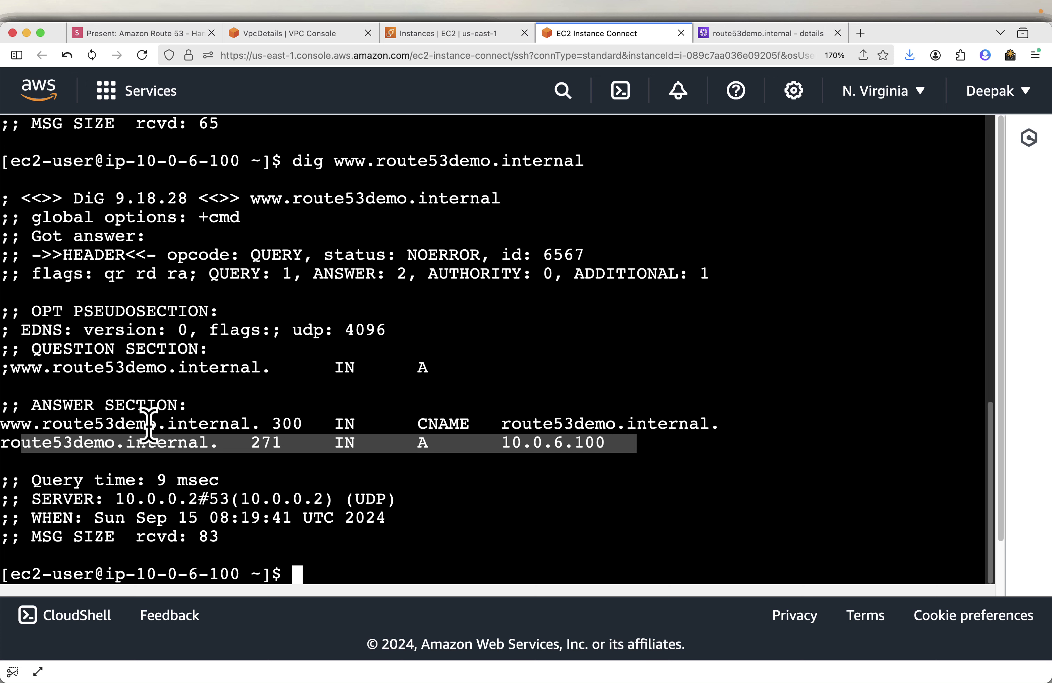
drag(104, 424, 217, 423)
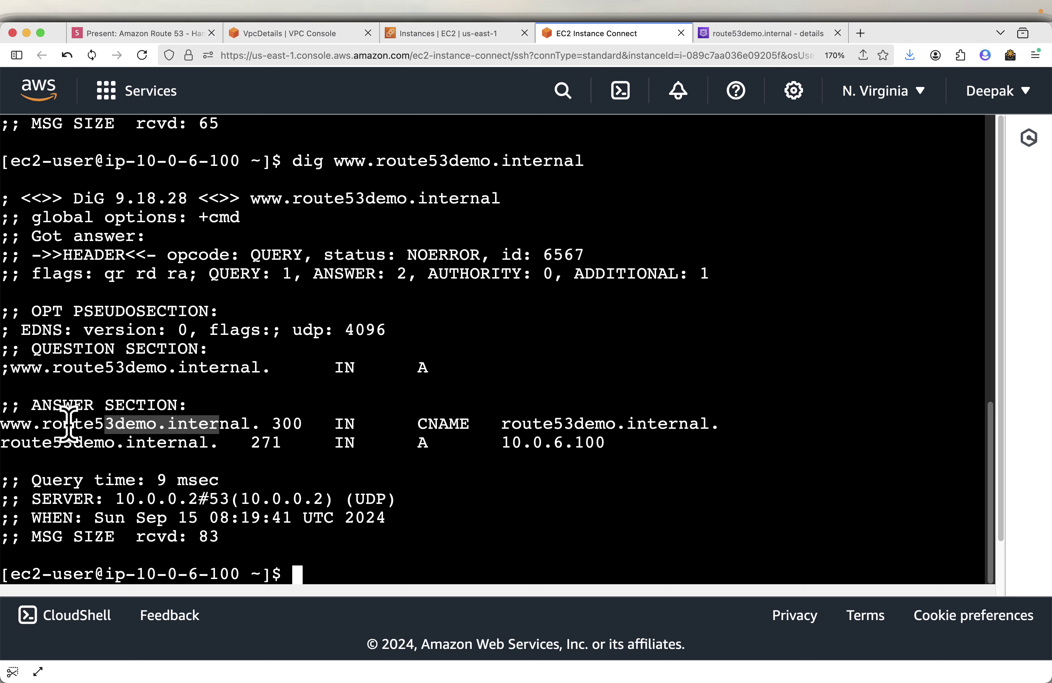
click(336, 468)
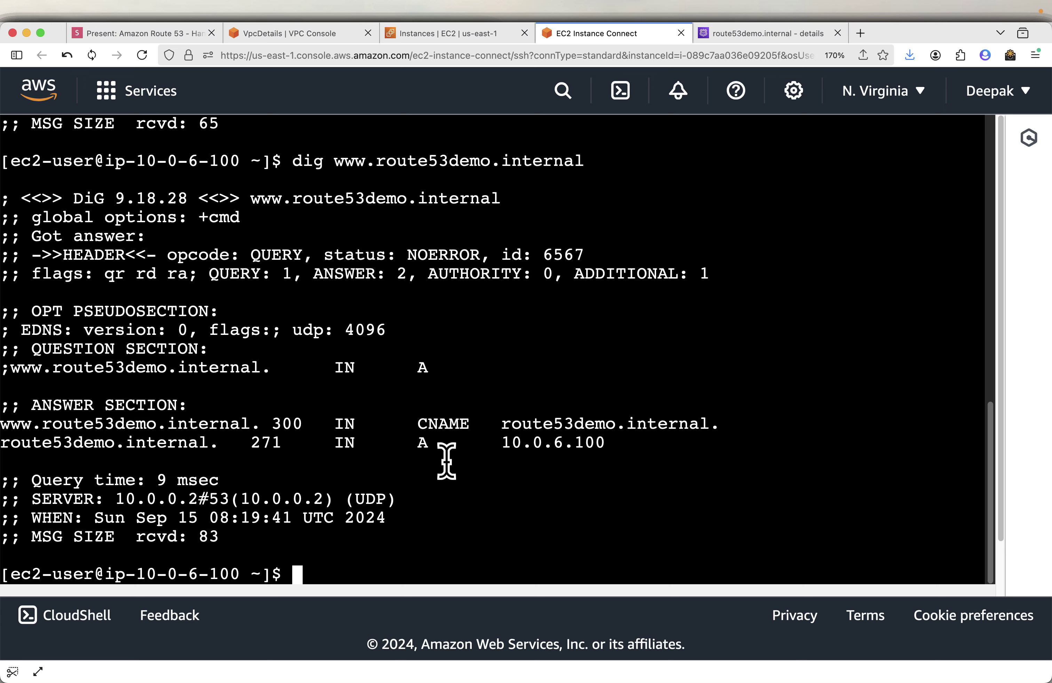
Copy nslookup route53demo.internal from the next slide of the deck and run it in the instance terminal.
click(133, 34)
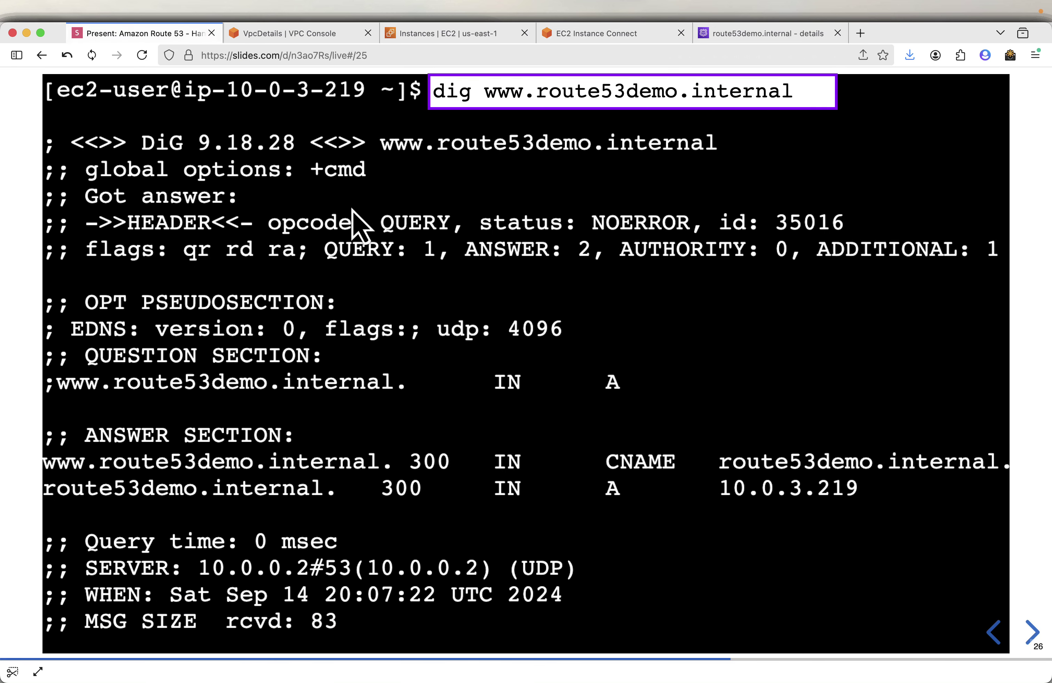
click(1032, 632)
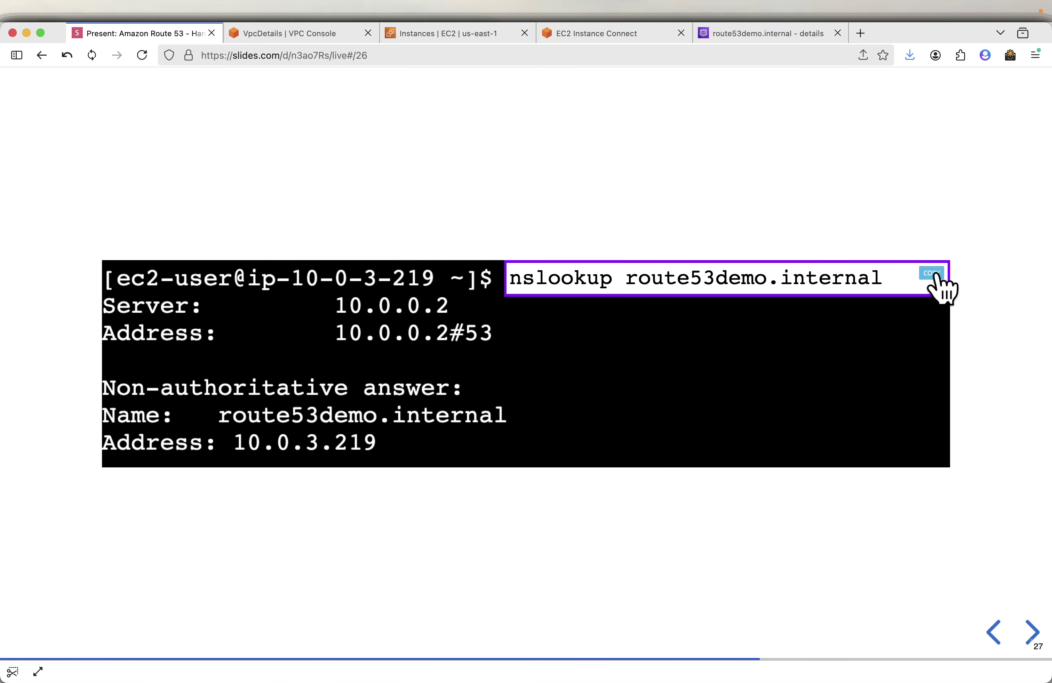
click(934, 274)
click(621, 35)
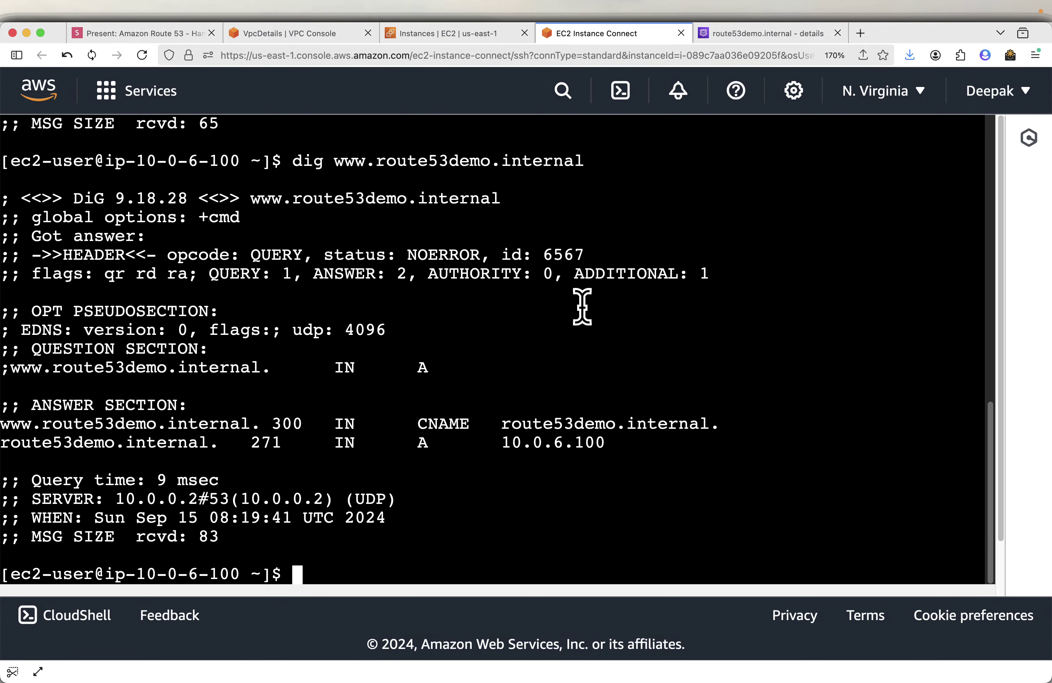
key(super+v)
key(Return)
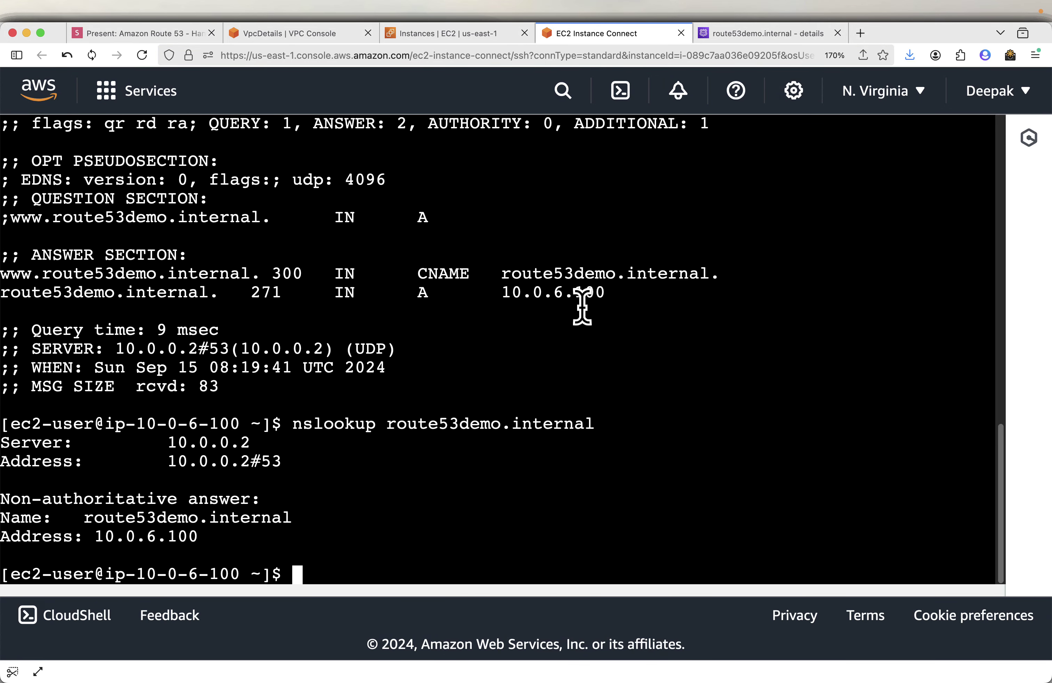
click(185, 34)
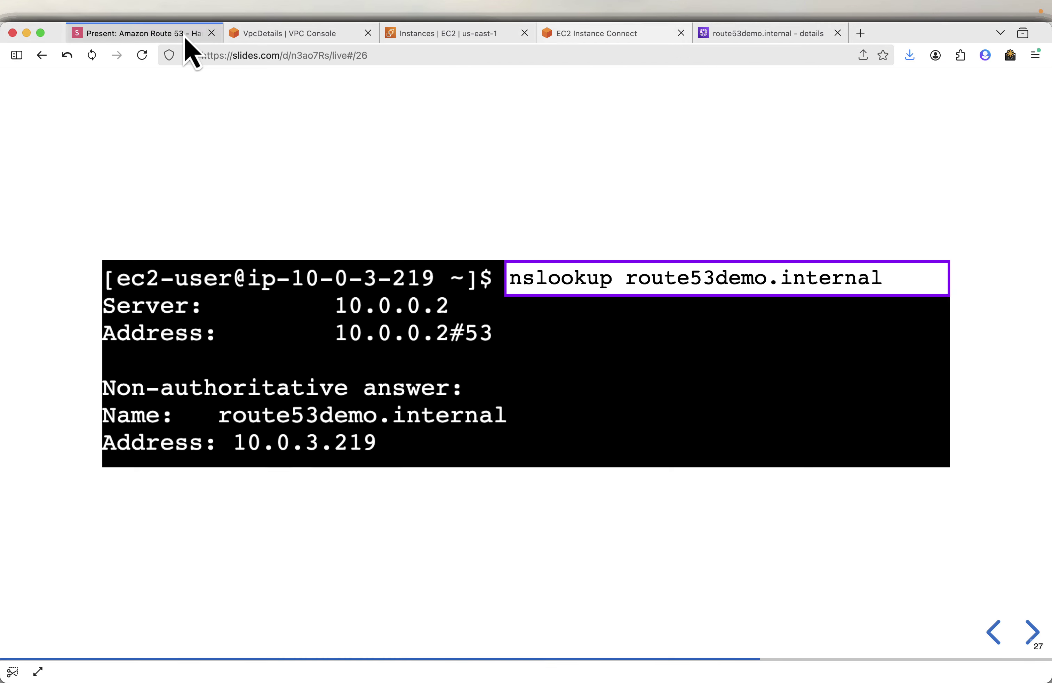
click(1033, 632)
click(896, 258)
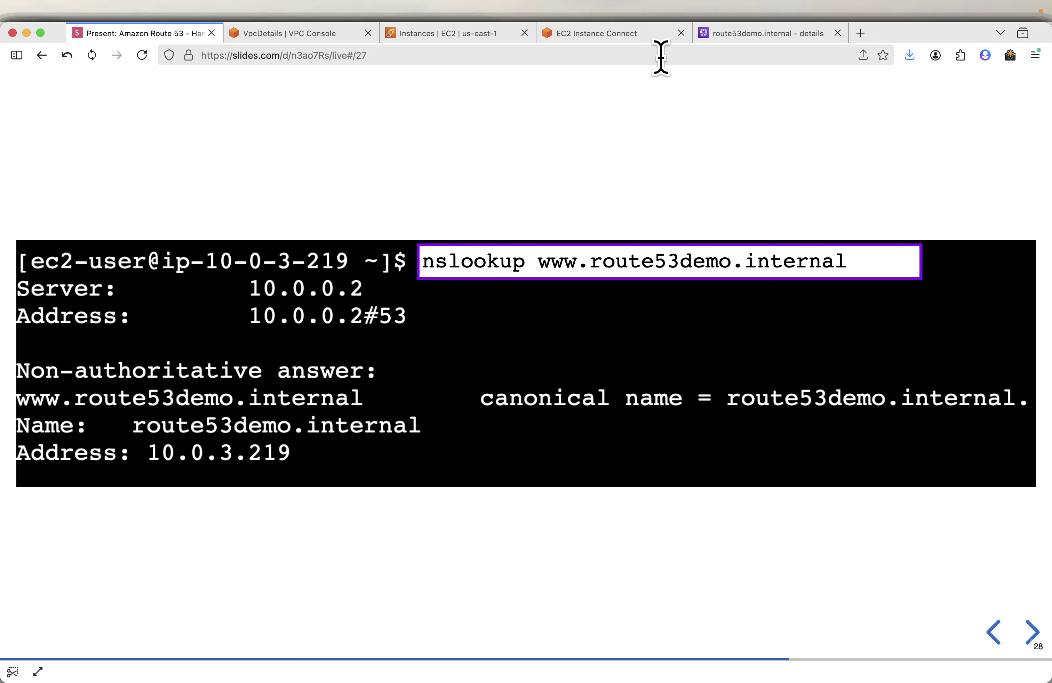
click(612, 34)
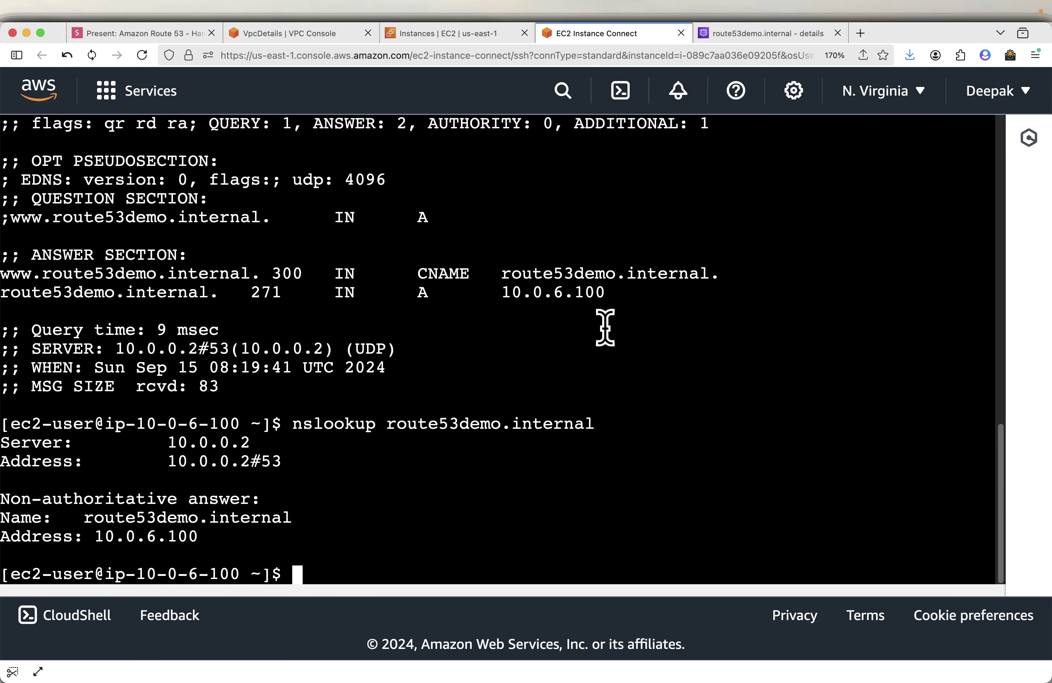
key(super+v)
key(Return)
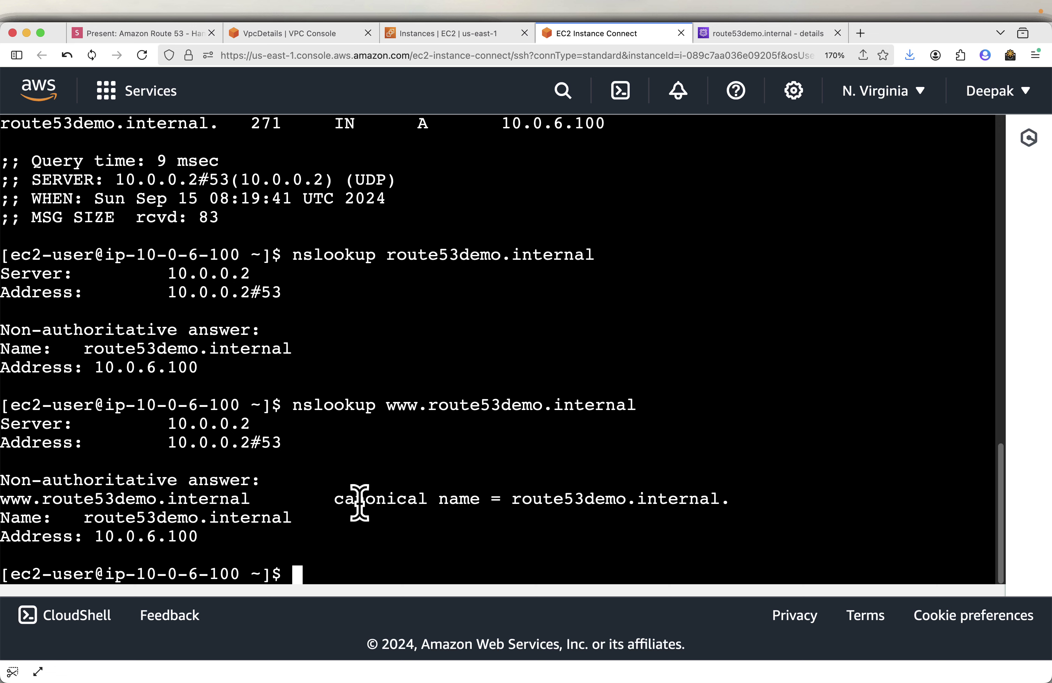
Advance the slide deck past "Clean Up" to the "Delete Route 53 Records" slide.
click(146, 33)
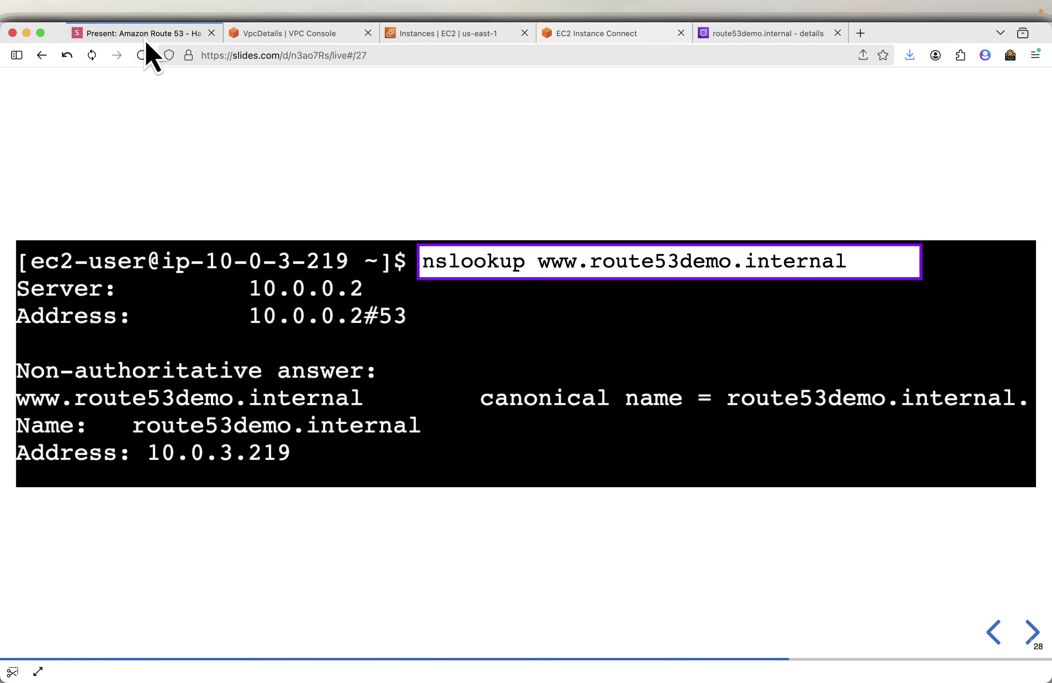
click(1032, 625)
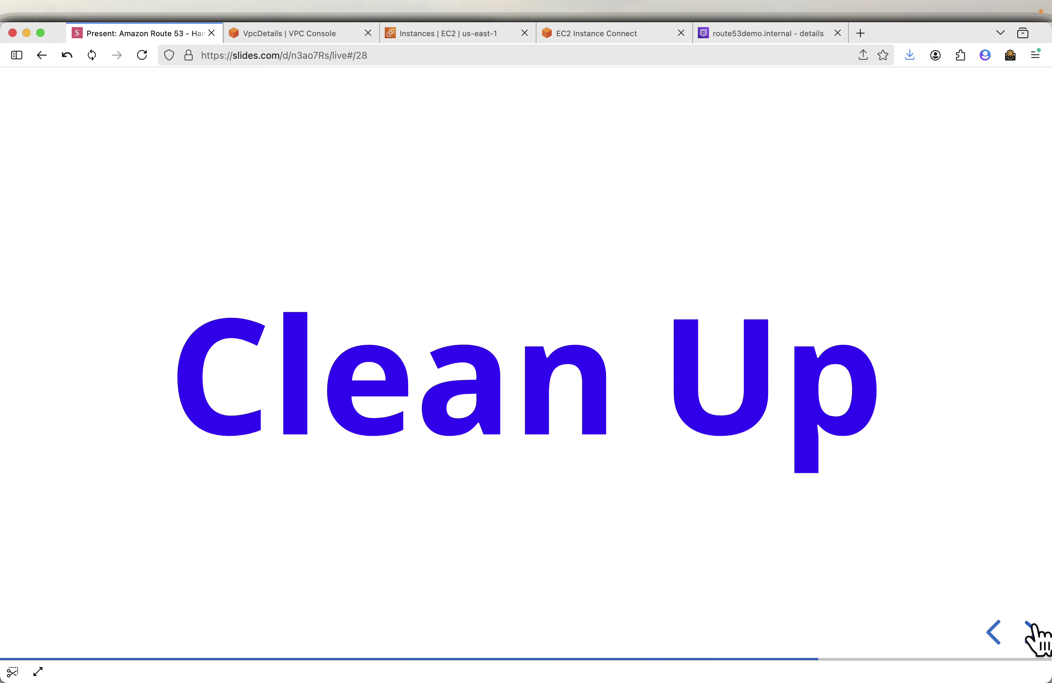
click(1032, 635)
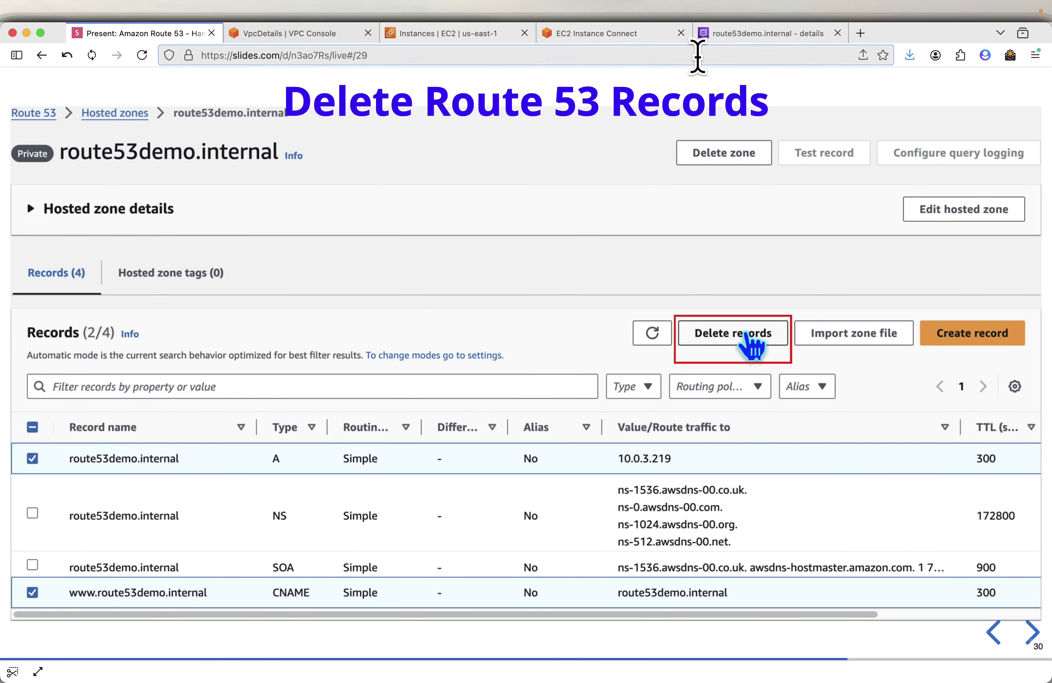
In the route53demo.internal hosted zone, delete the A record and the www CNAME record, and close the record details.
click(767, 35)
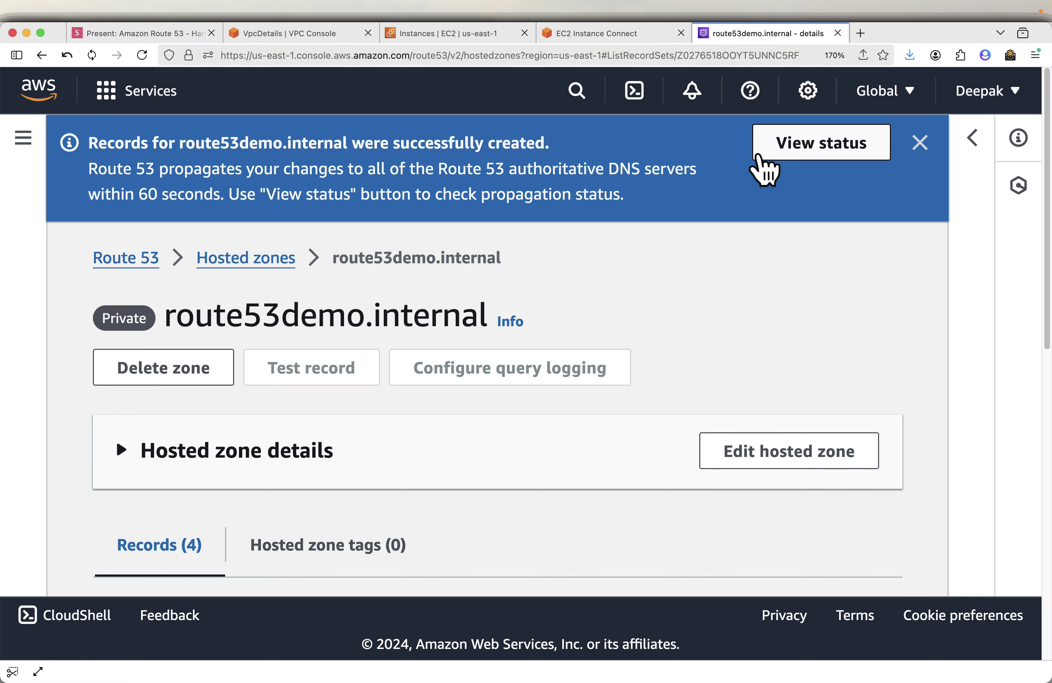
key(super+minus)
key(super+minus)
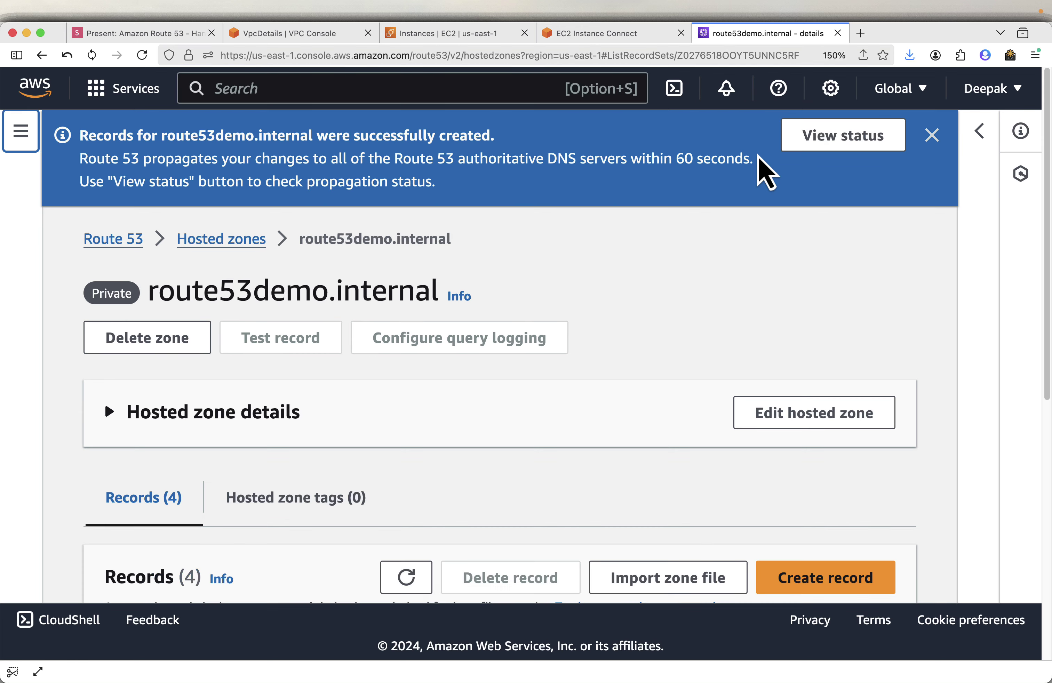
key(super+minus)
key(super+minus)
key(super+minus)
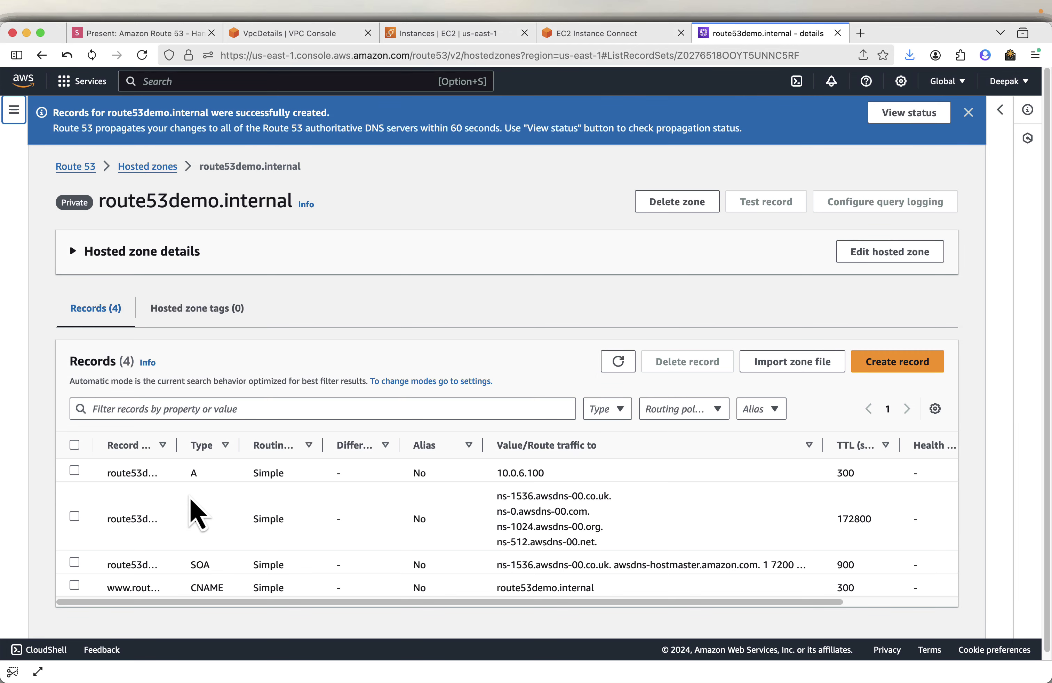
click(75, 476)
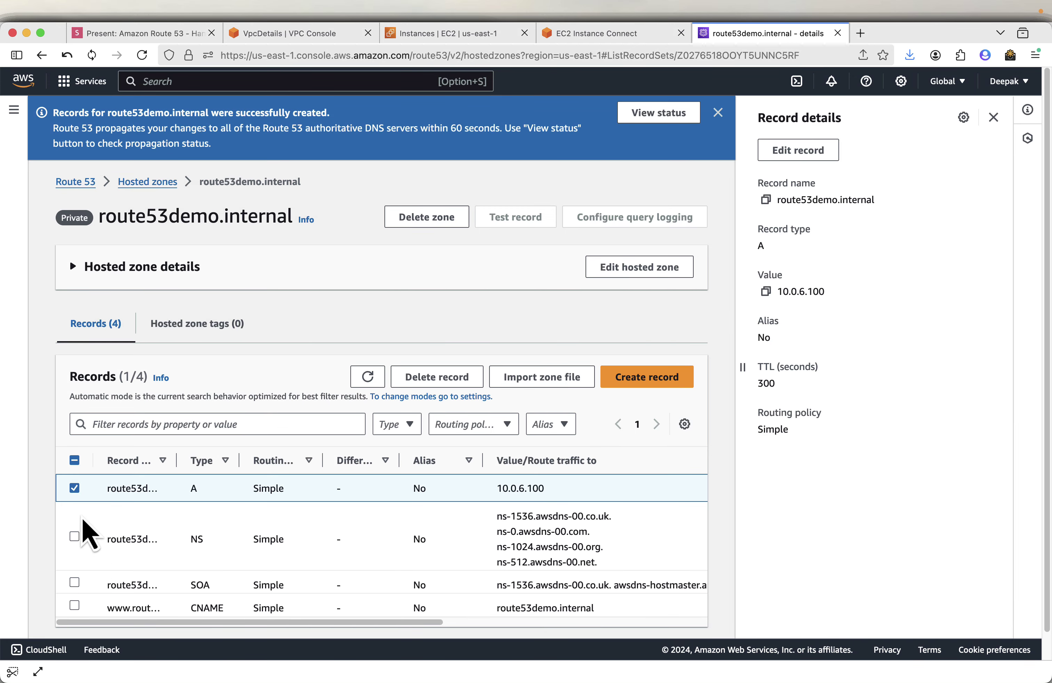
click(75, 606)
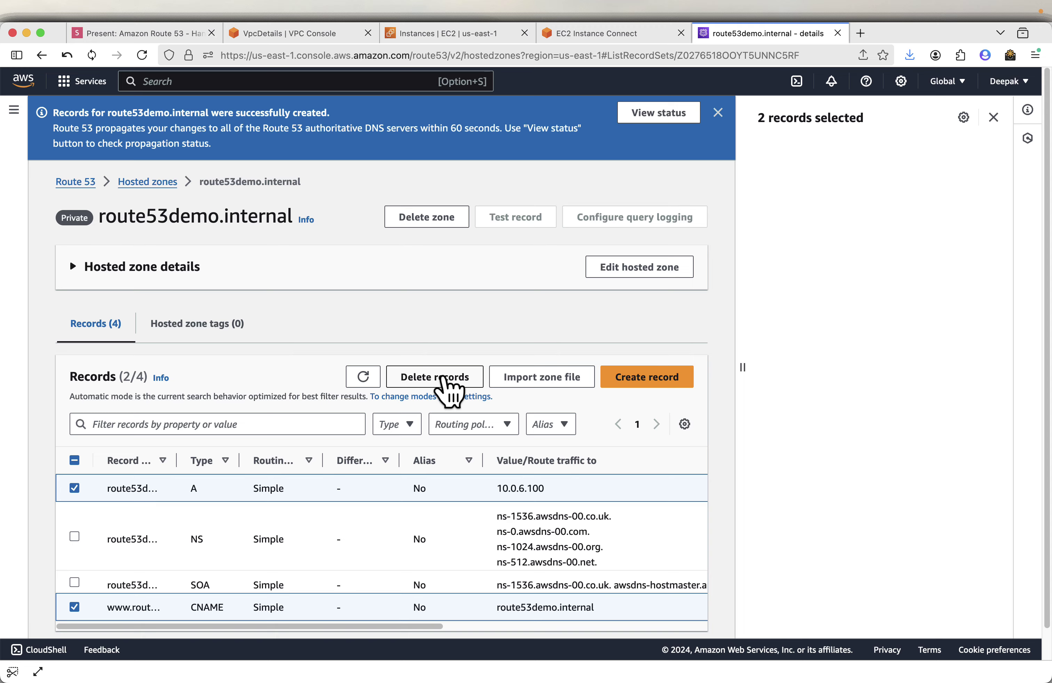
click(443, 381)
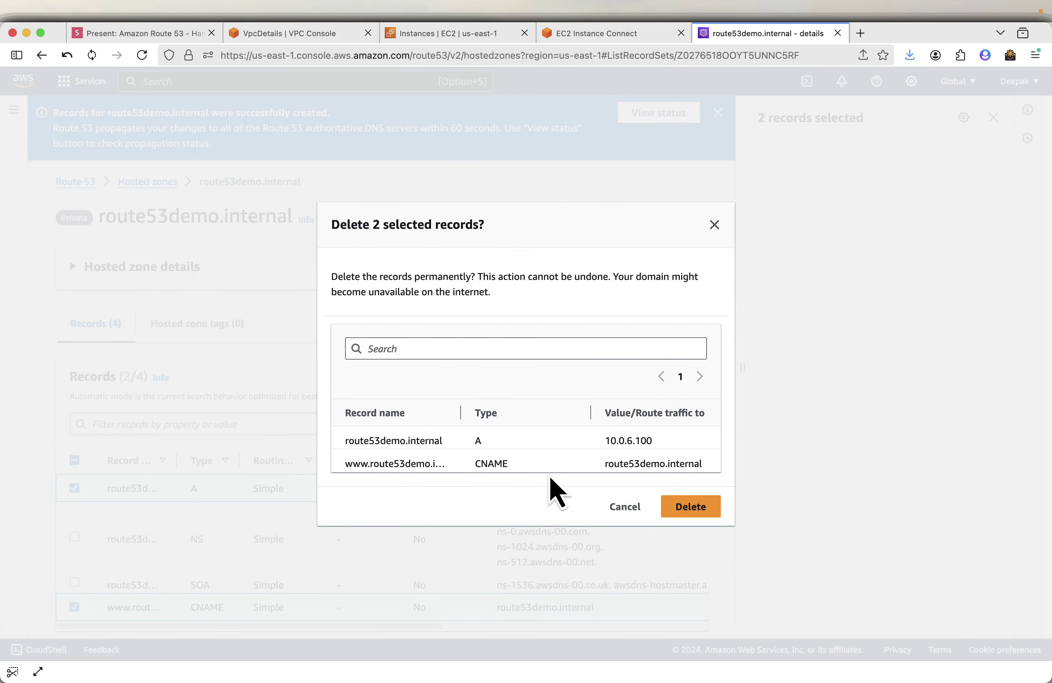
click(692, 509)
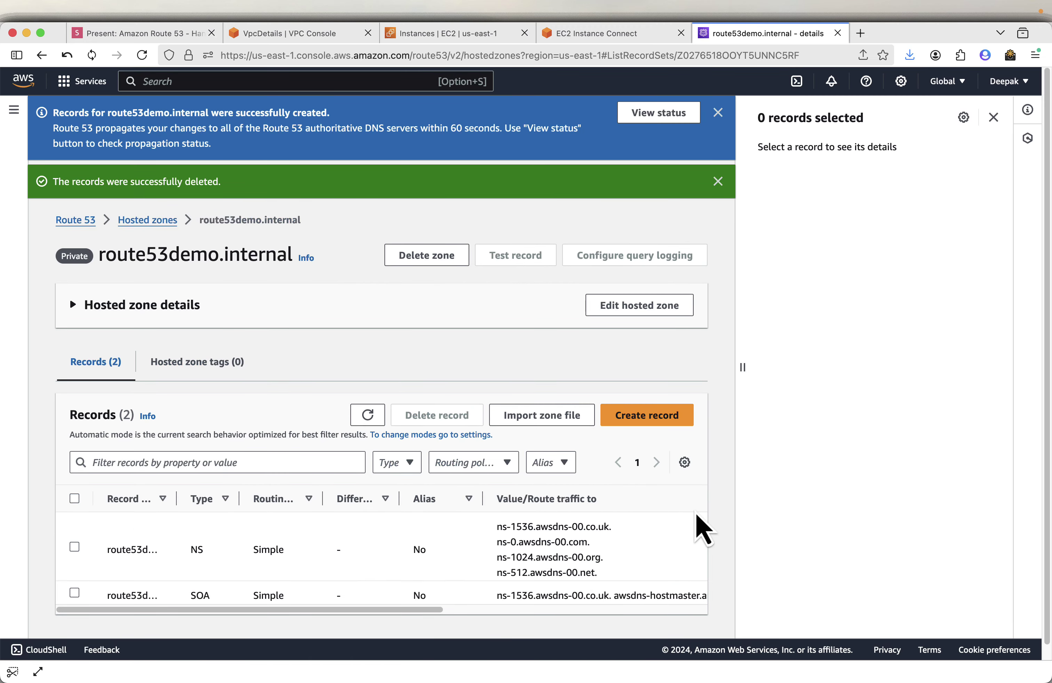
click(993, 117)
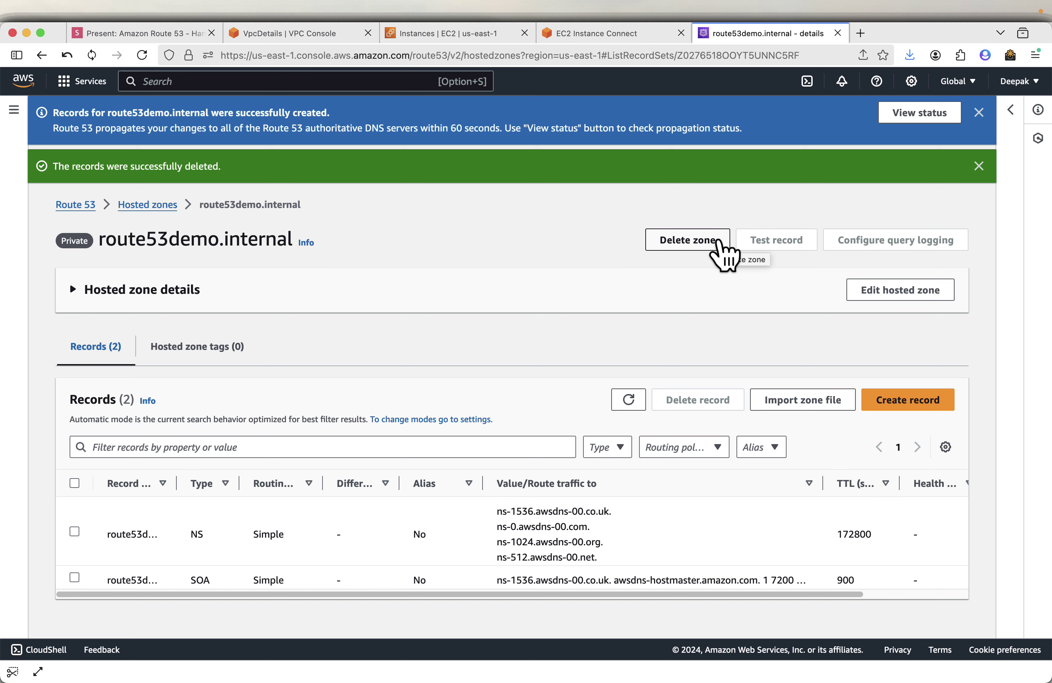
Delete the private hosted zone route53demo.internal, confirming with the word delete.
click(714, 249)
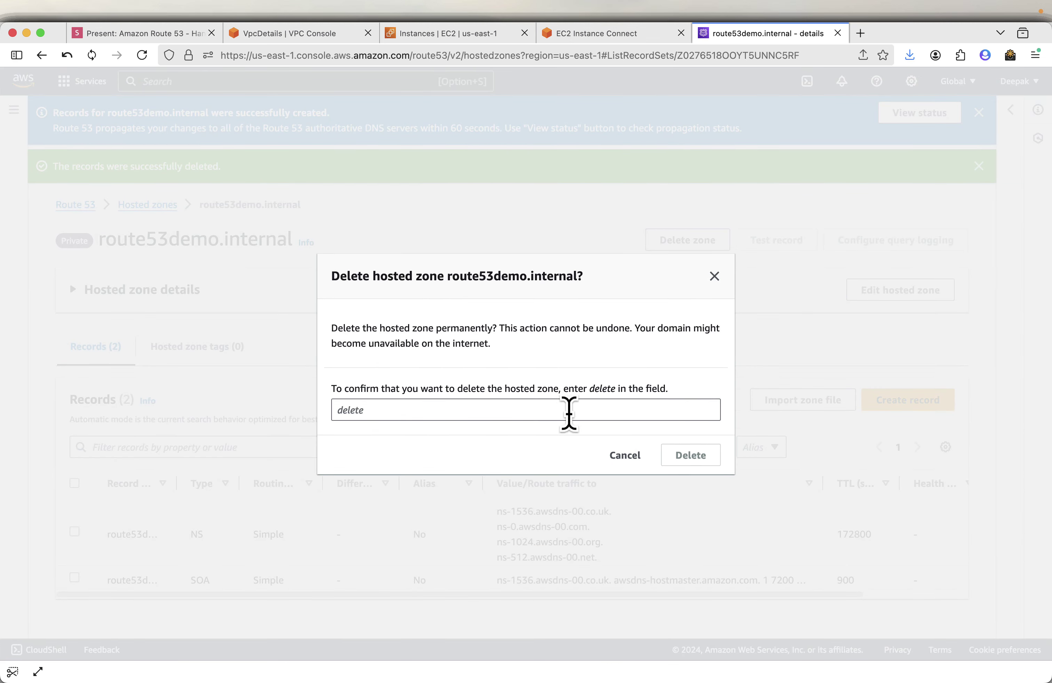
click(413, 412)
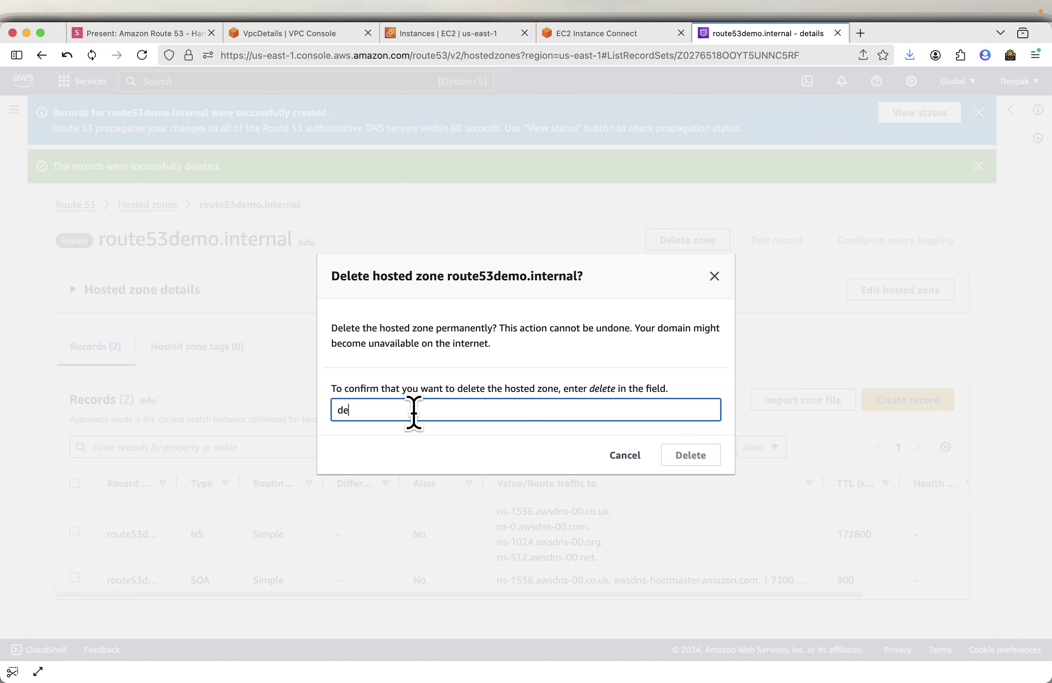
text(delete)
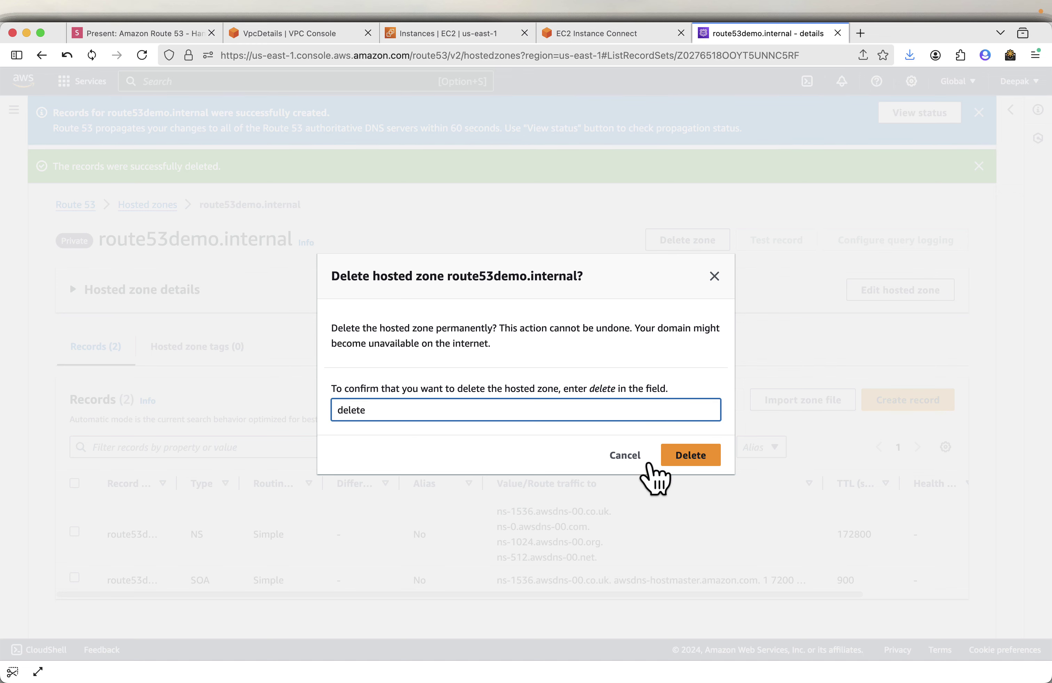
click(682, 461)
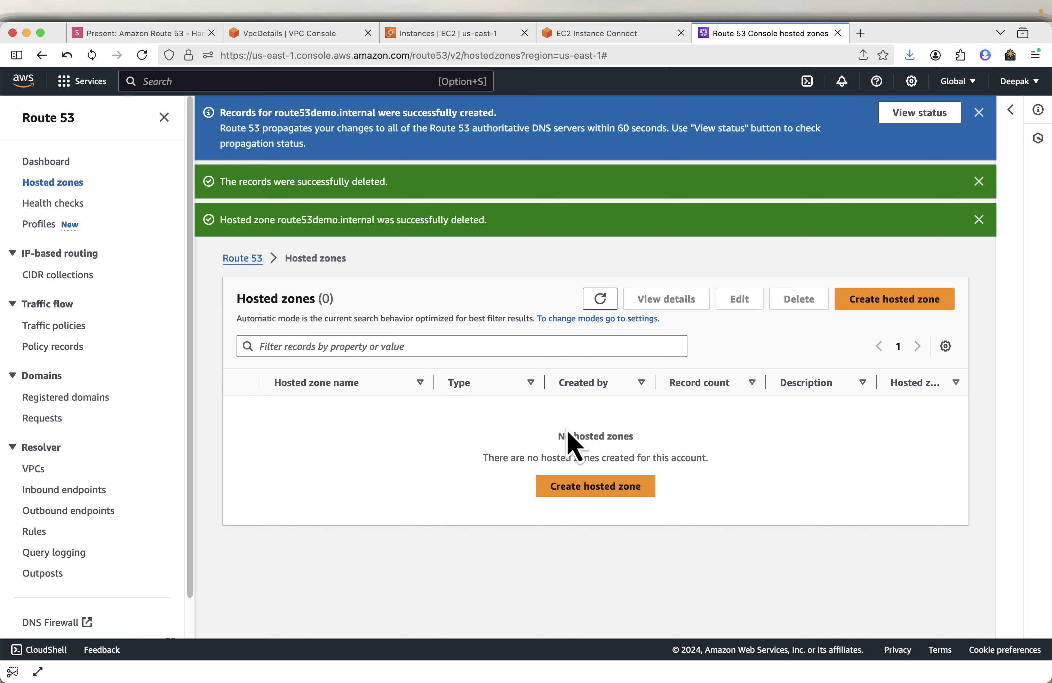
Advance the slide deck to the "Terminate (delete) EC2 instance" slide.
click(172, 35)
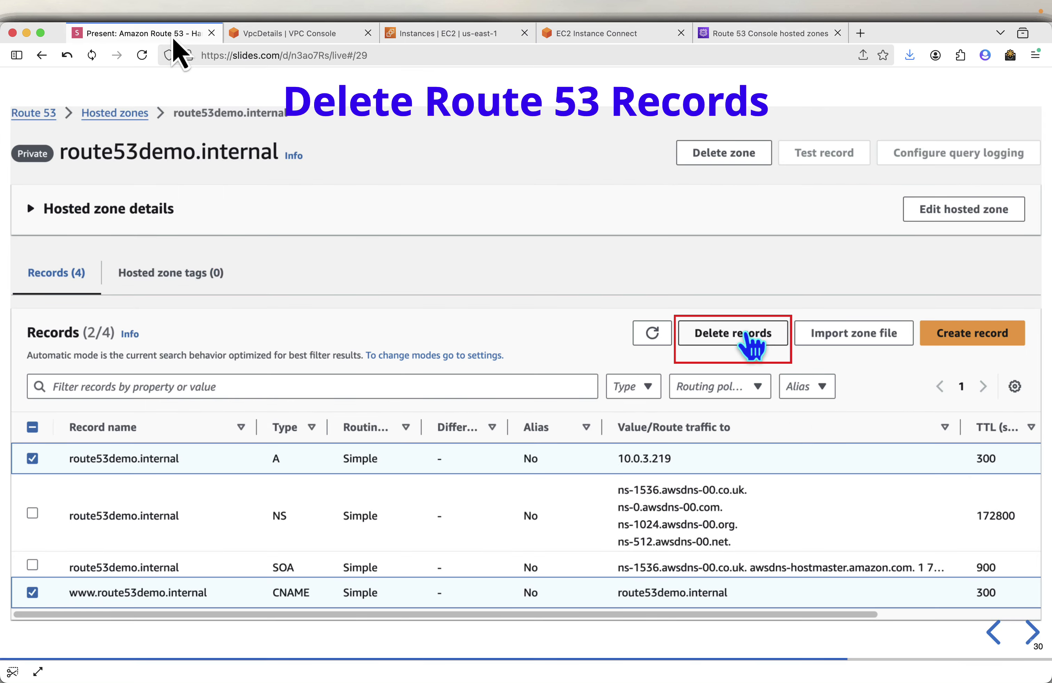
key(Right)
key(Right)
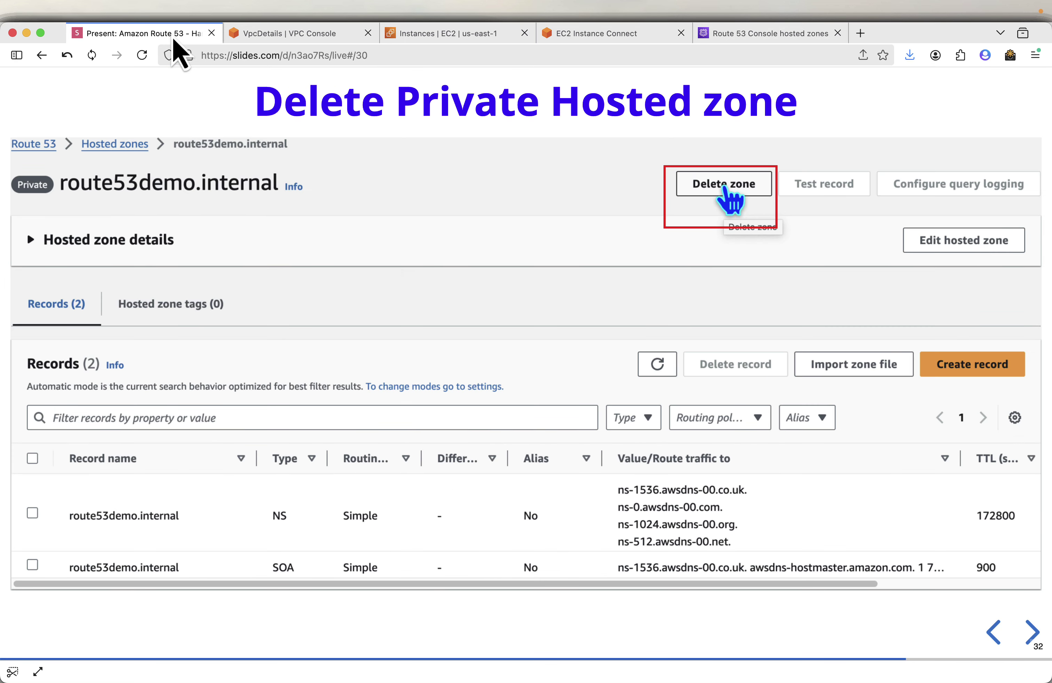
key(Right)
key(Right)
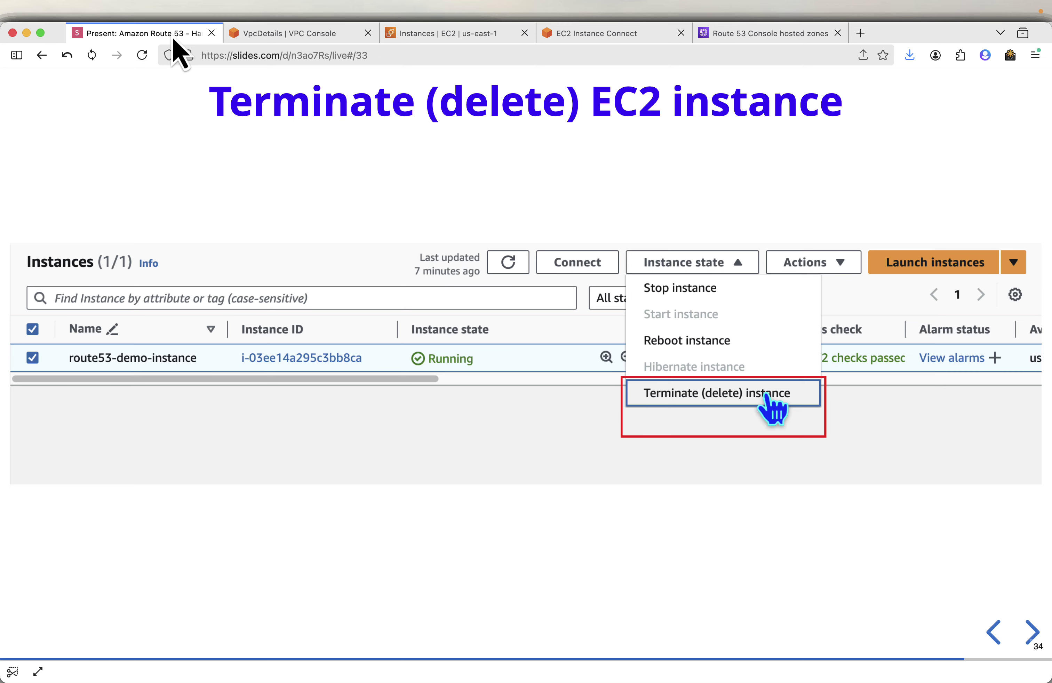
Close the EC2 Instance Connect session and terminate the EC2 instance route53-demo-instance, confirming the deletion.
click(639, 34)
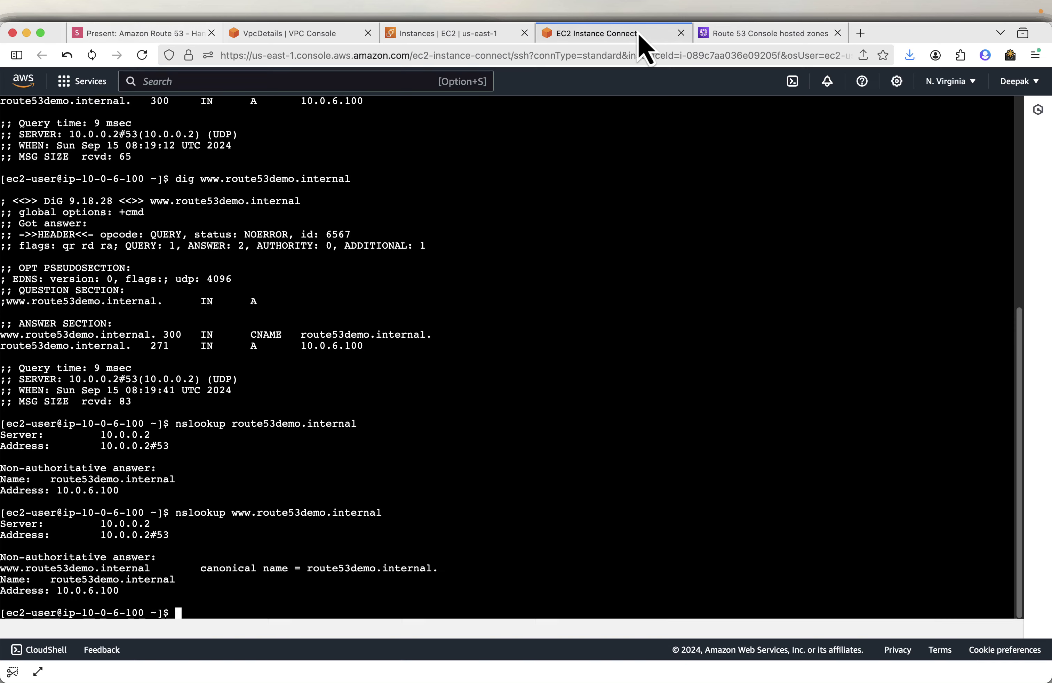
click(680, 32)
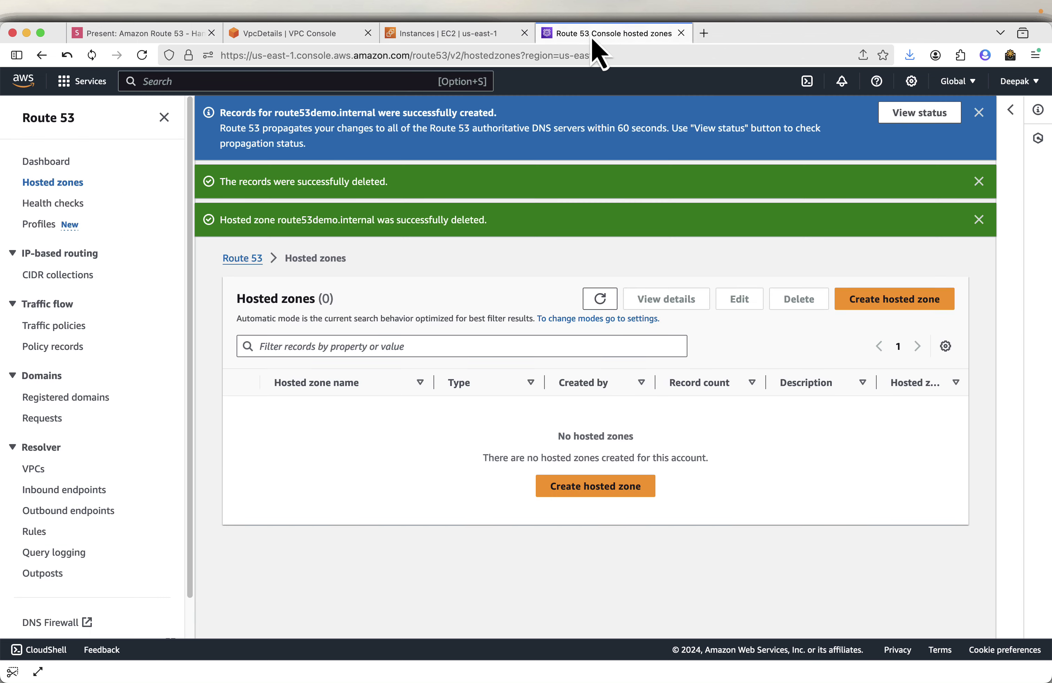
click(482, 33)
click(185, 190)
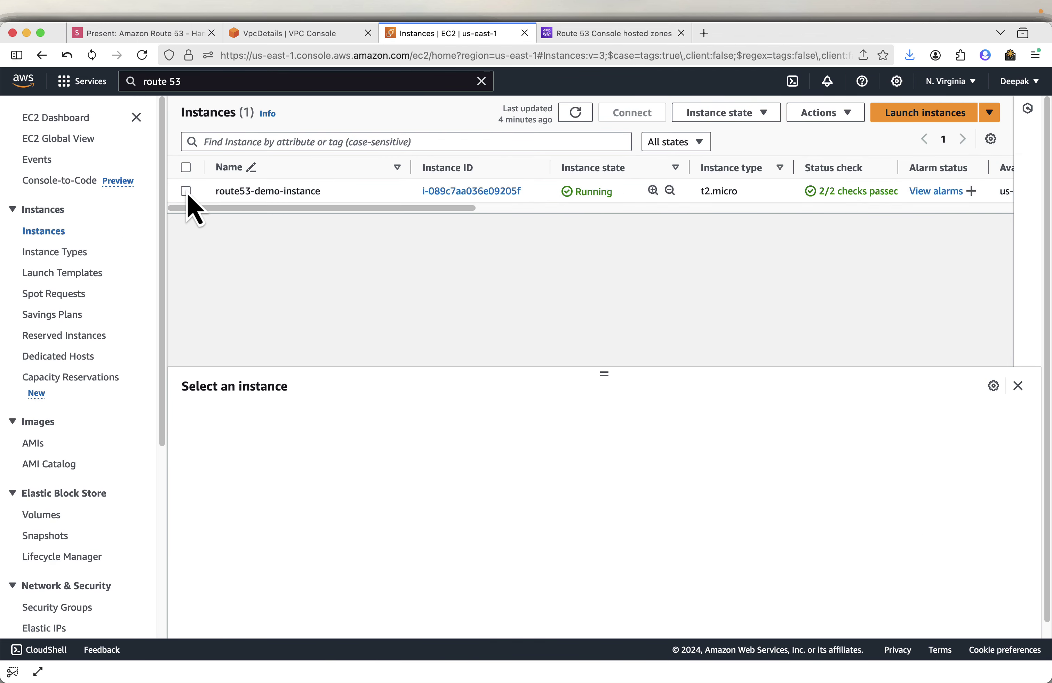
click(186, 191)
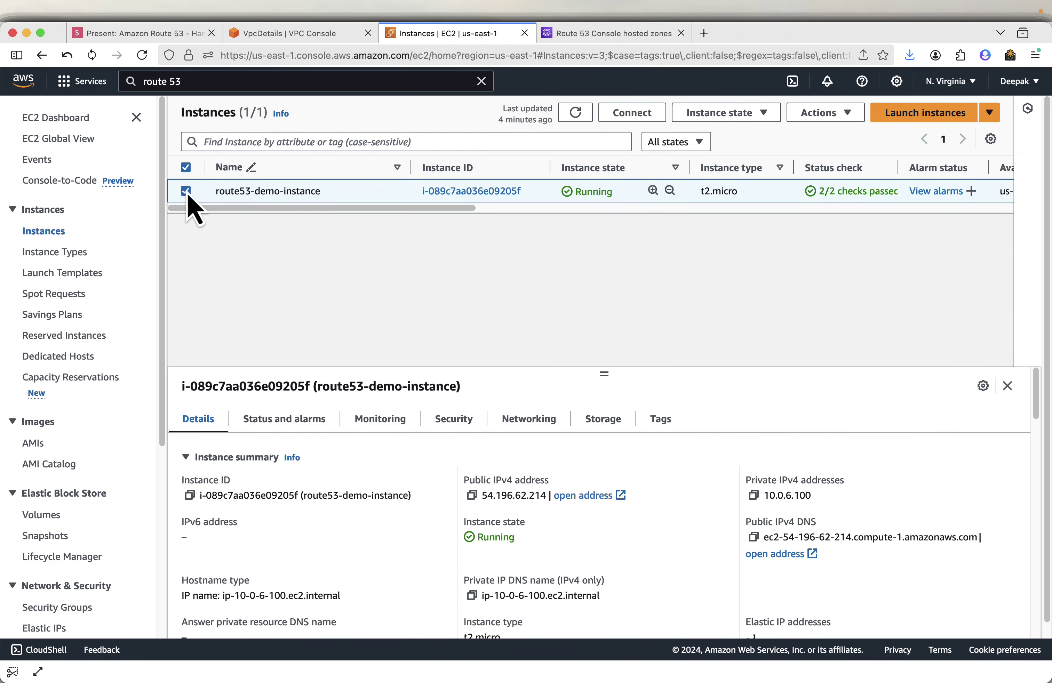
click(771, 117)
click(739, 220)
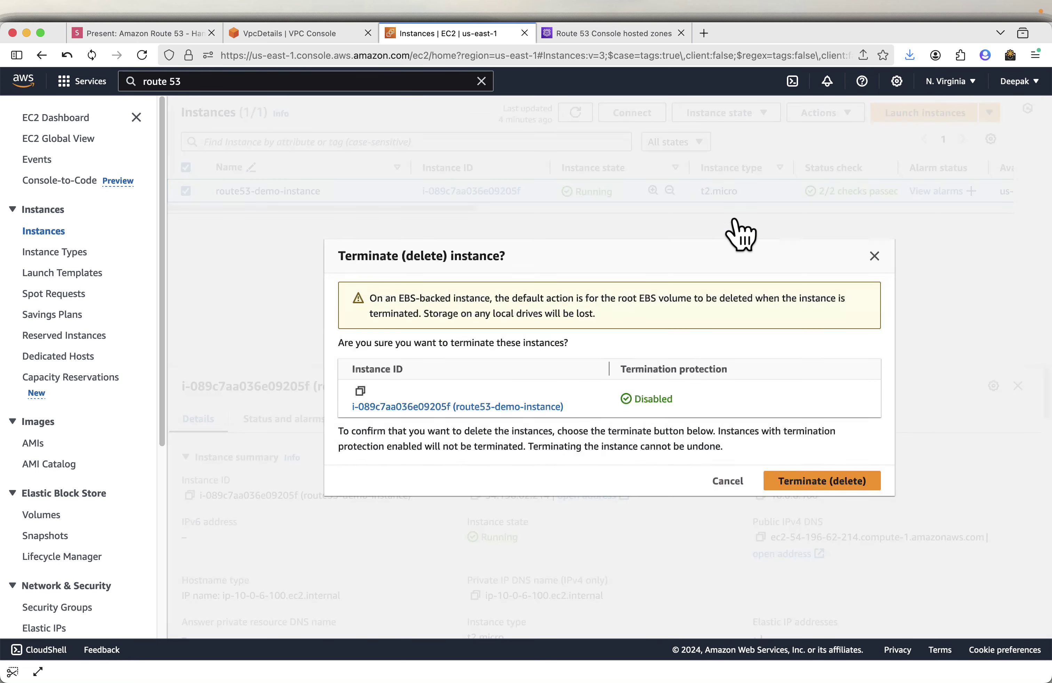
click(821, 483)
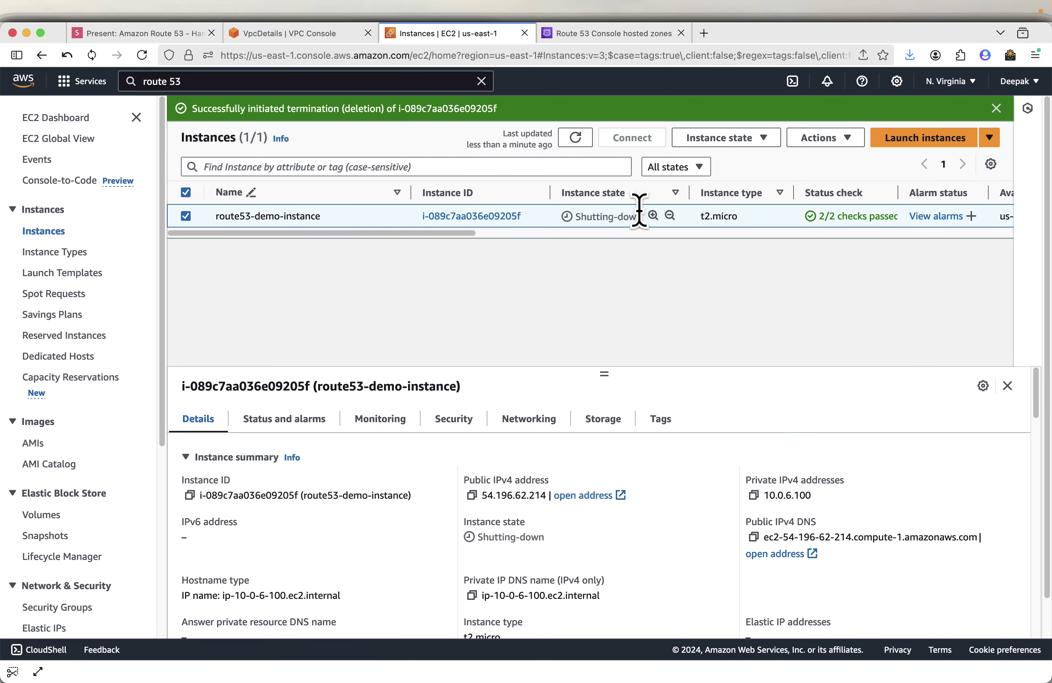
Return to the slide deck and advance it to the "Delete VPC" slide.
click(158, 38)
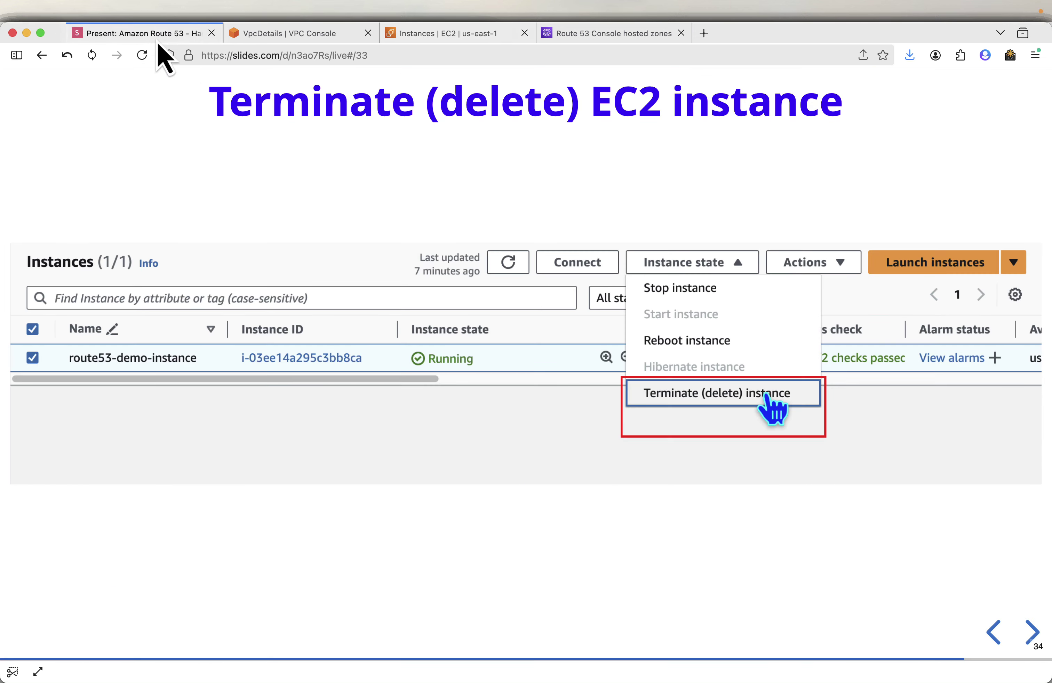
key(Right)
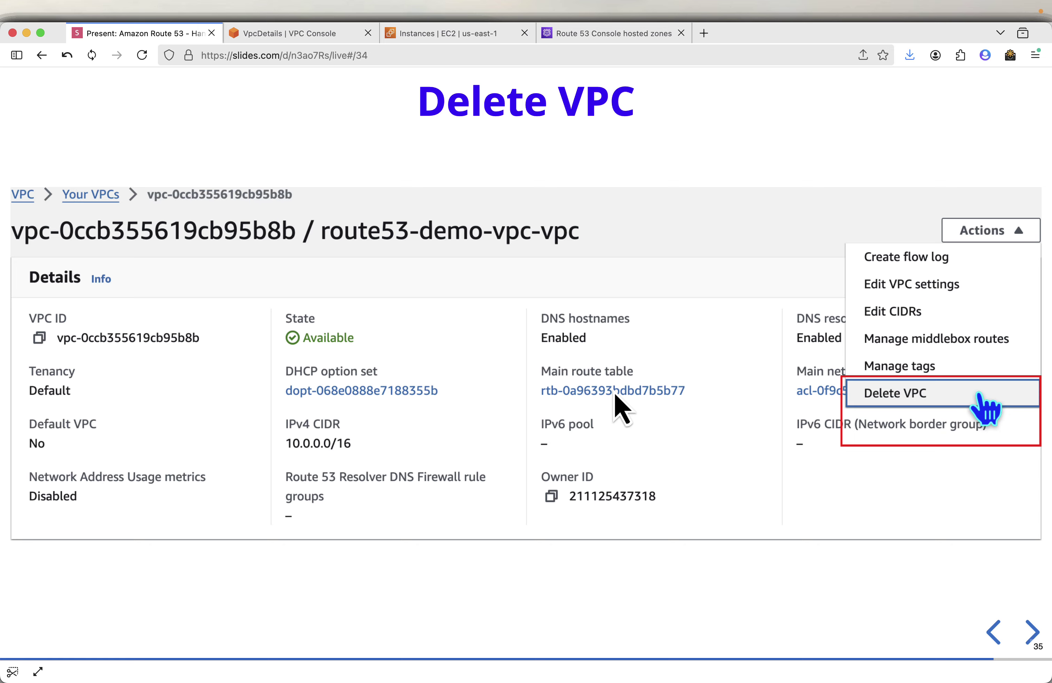
key(Right)
key(Left)
Try to delete the VPC route53-demo-vpc-vpc from the list of VPCs, and dismiss the deletion dialog.
click(310, 38)
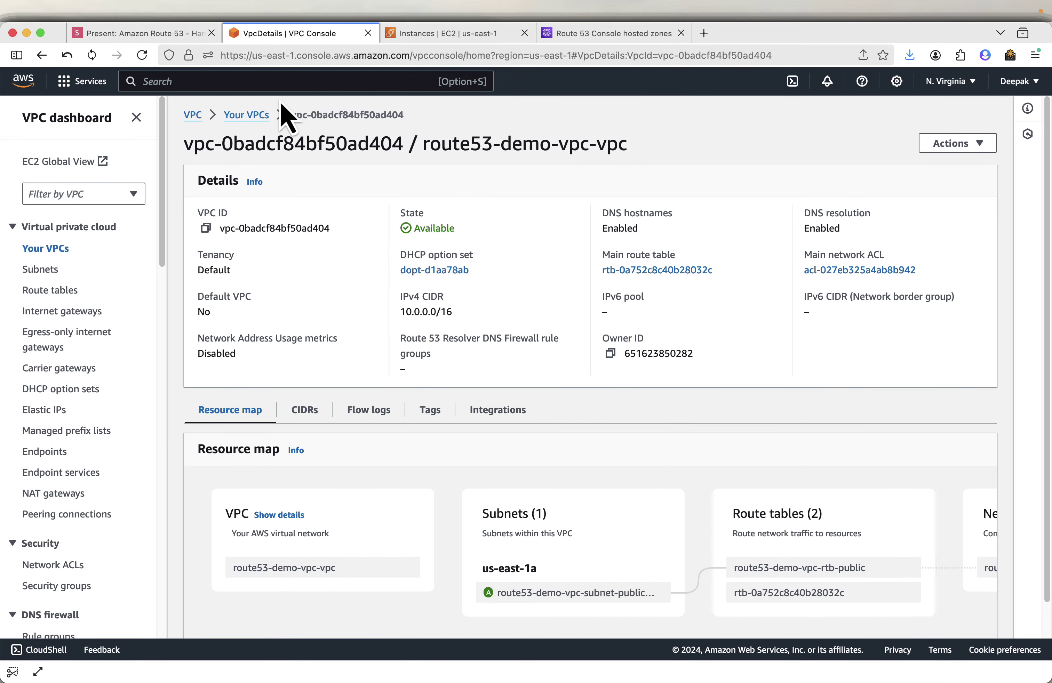
click(251, 115)
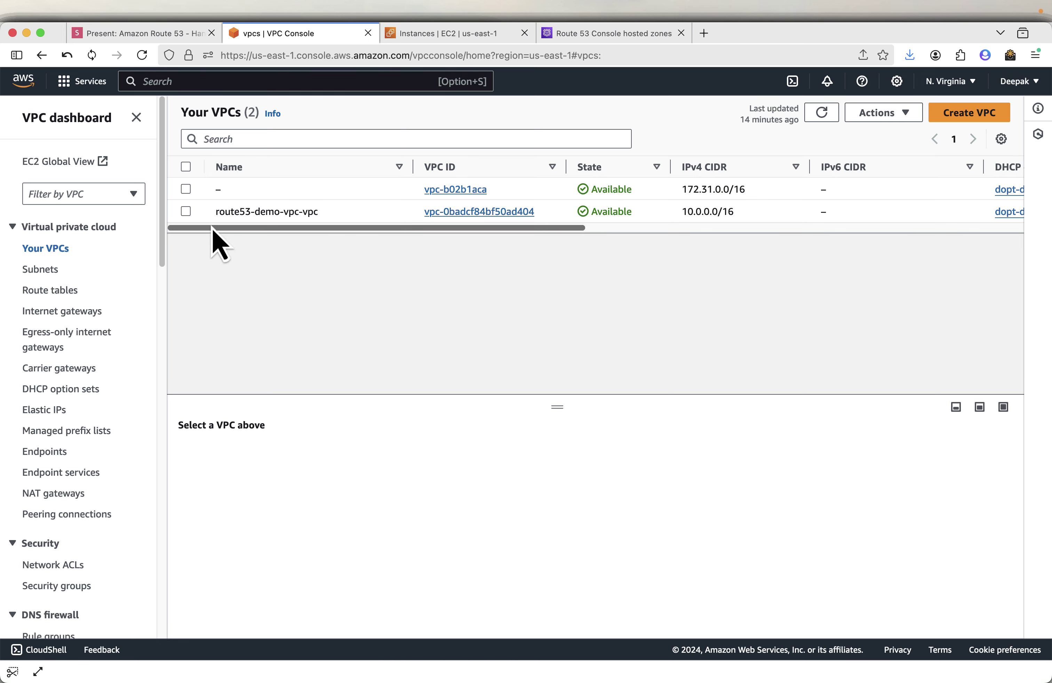
click(187, 212)
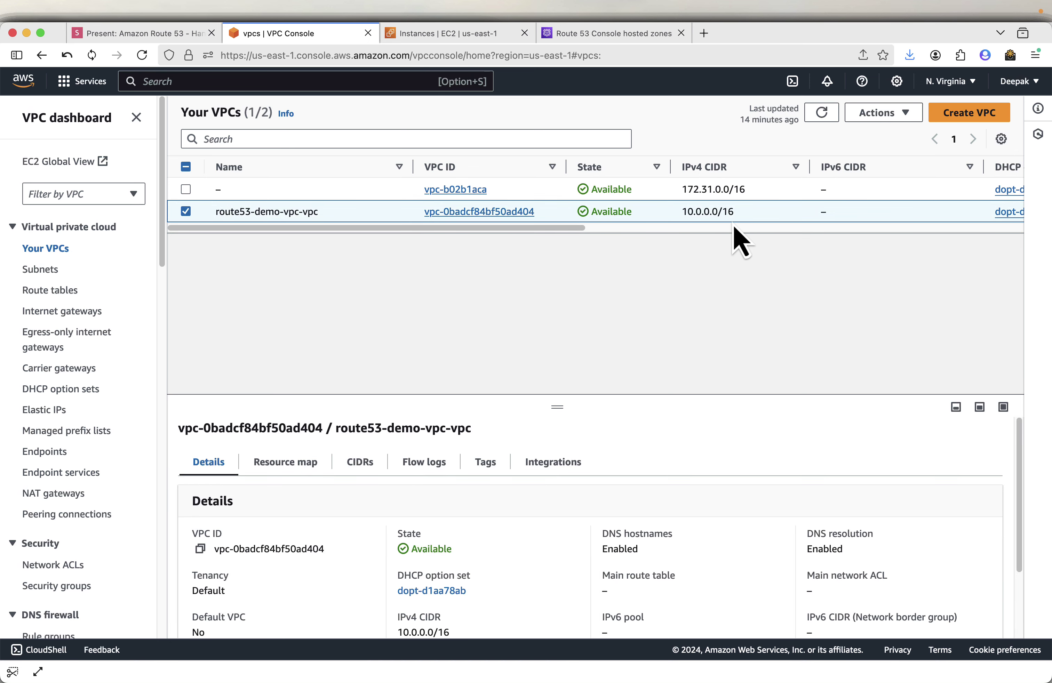
click(894, 112)
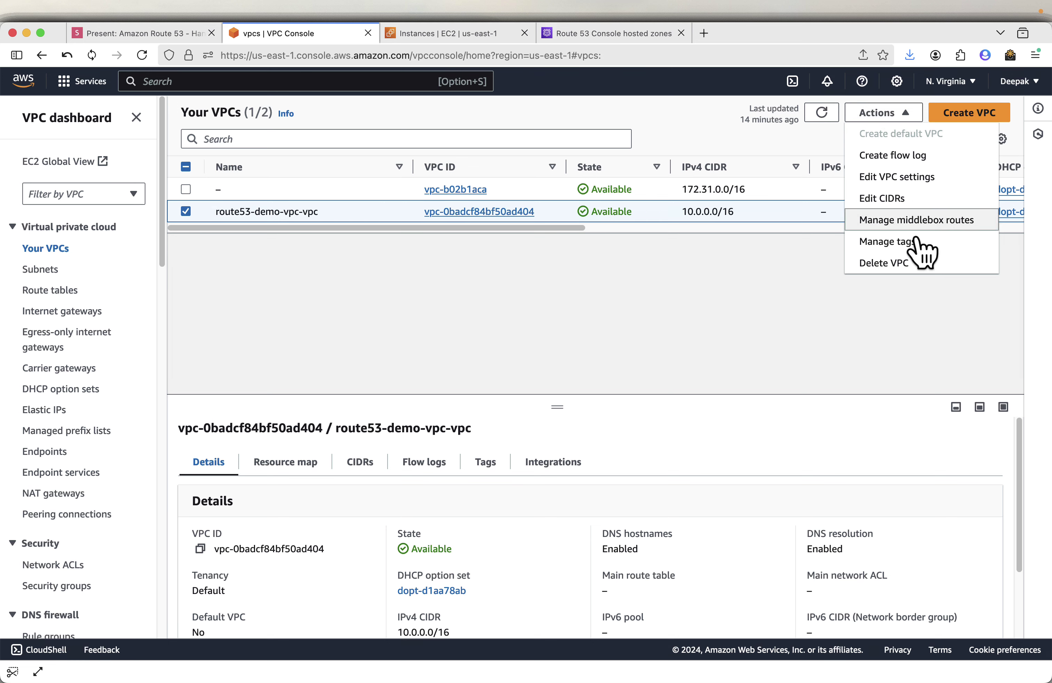
click(900, 266)
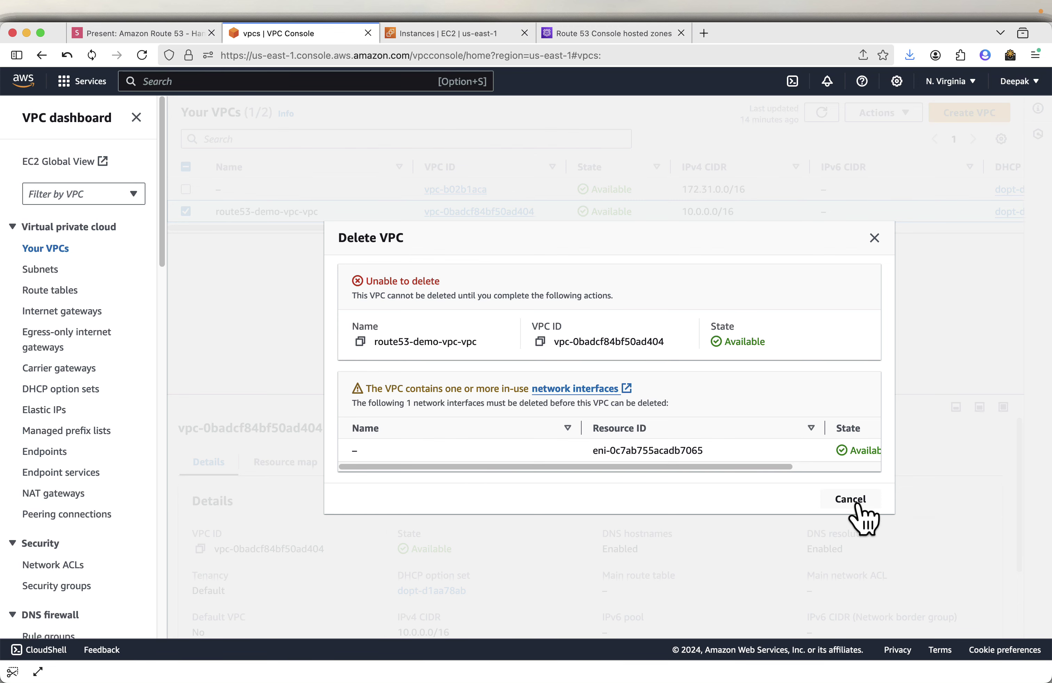
click(850, 500)
Refresh the EC2 instance list to check the termination, and delete the VPC route53-demo-vpc-vpc with its dependent resources, confirming with the word delete.
click(448, 33)
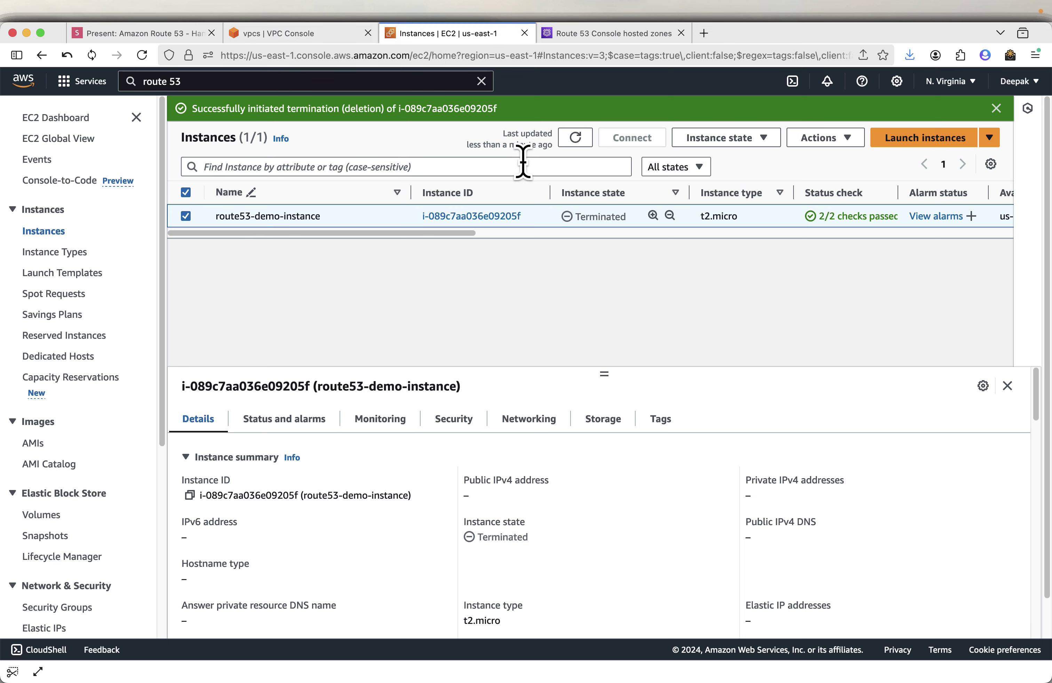
click(577, 139)
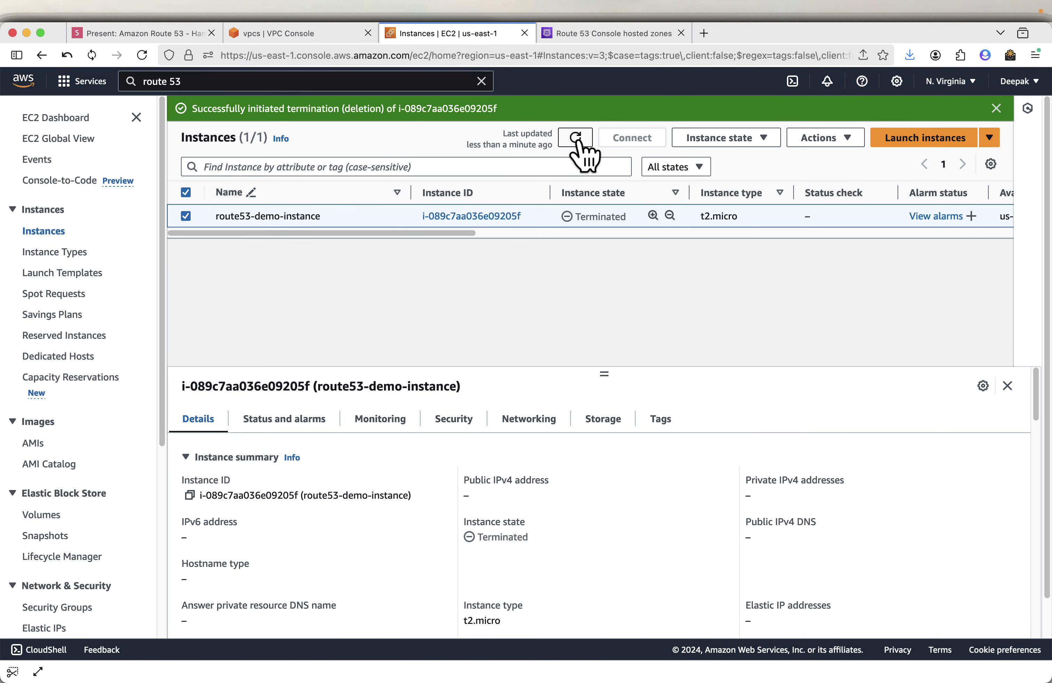
click(308, 33)
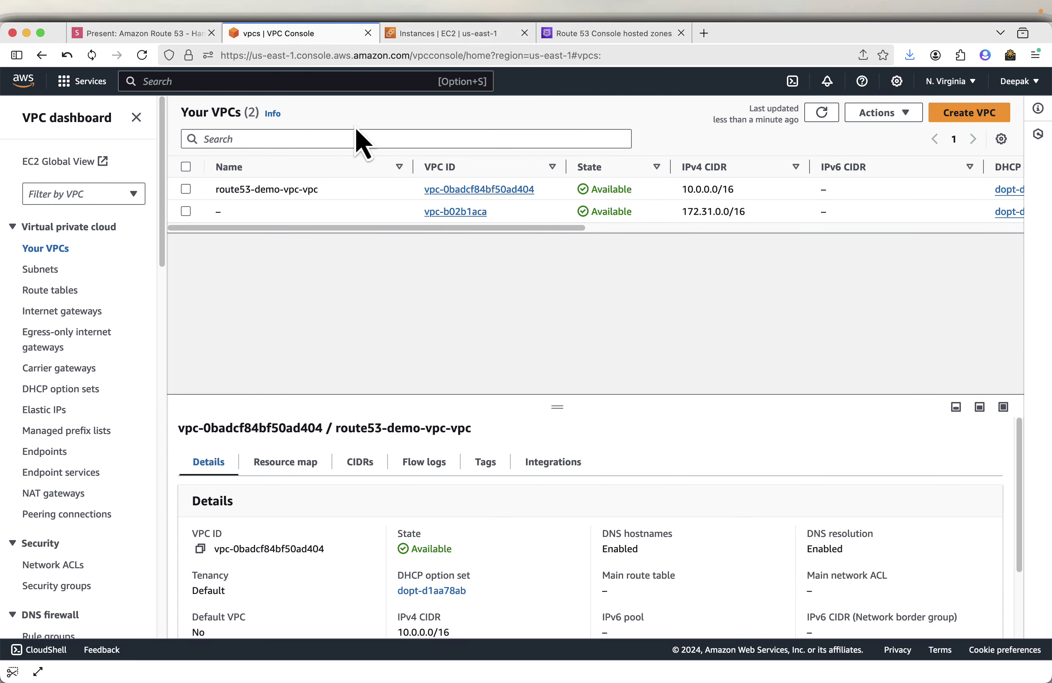
click(186, 189)
click(882, 116)
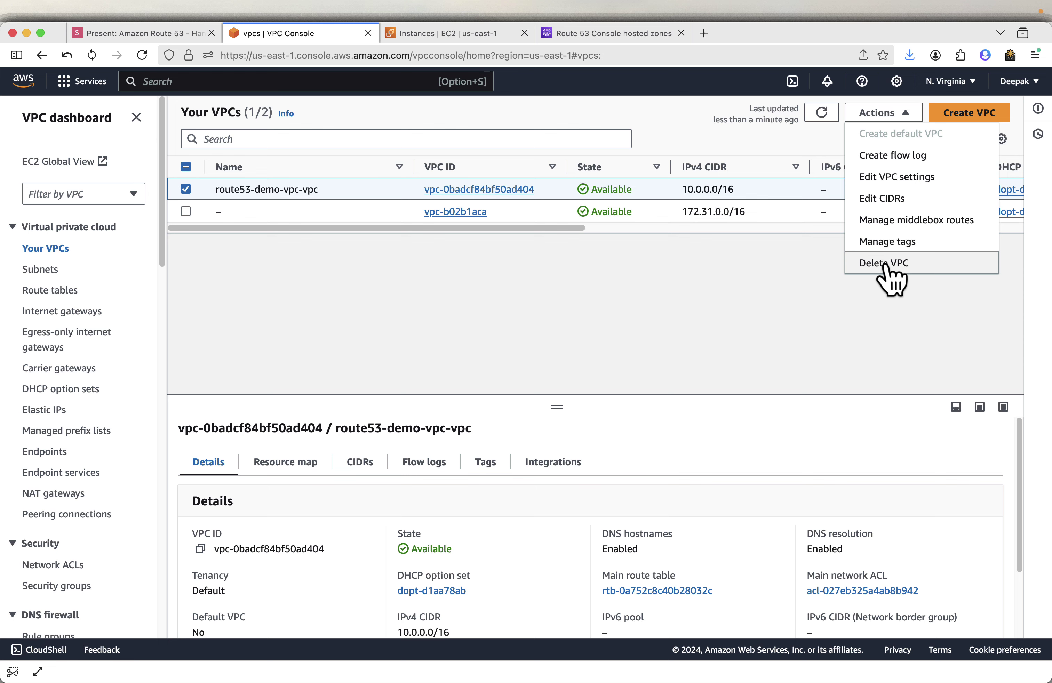
click(884, 264)
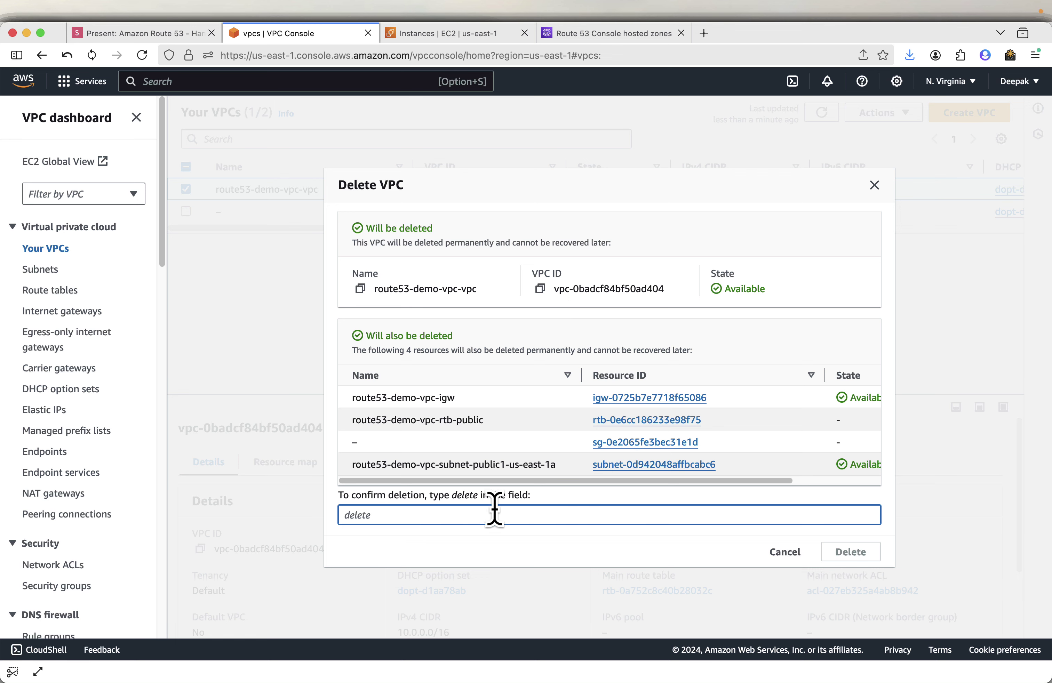
text(te)
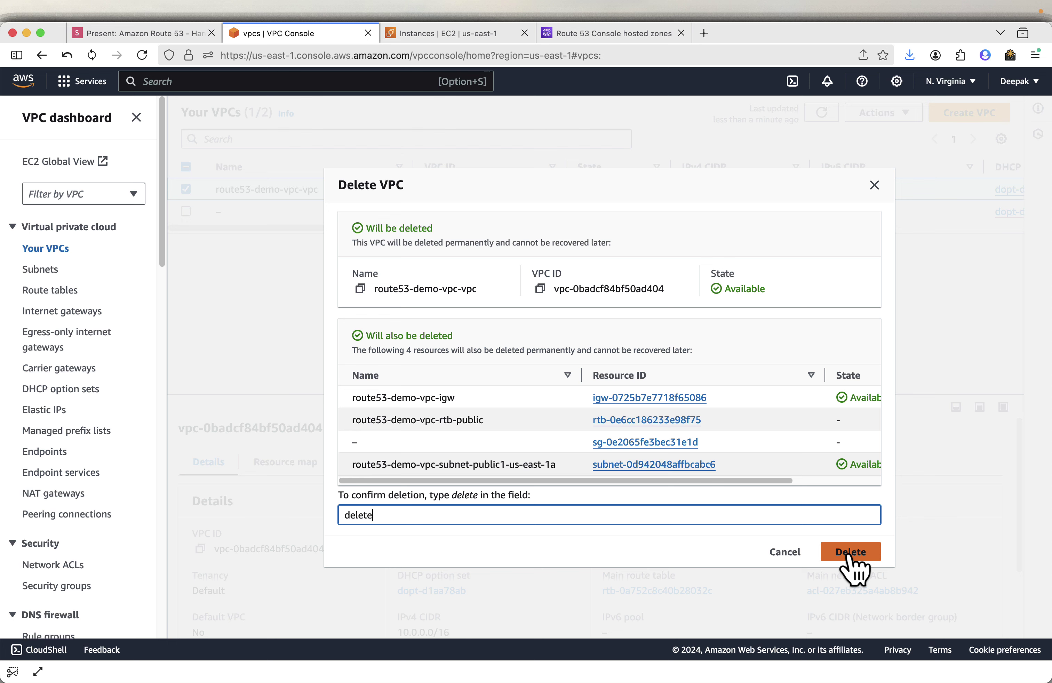
click(850, 553)
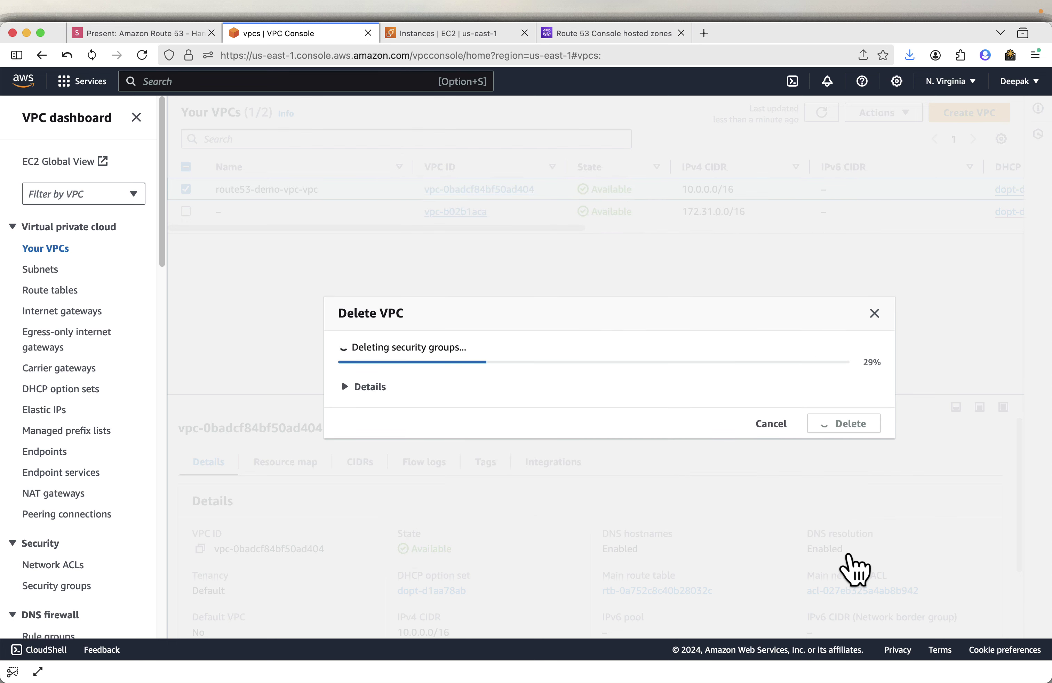
click(349, 389)
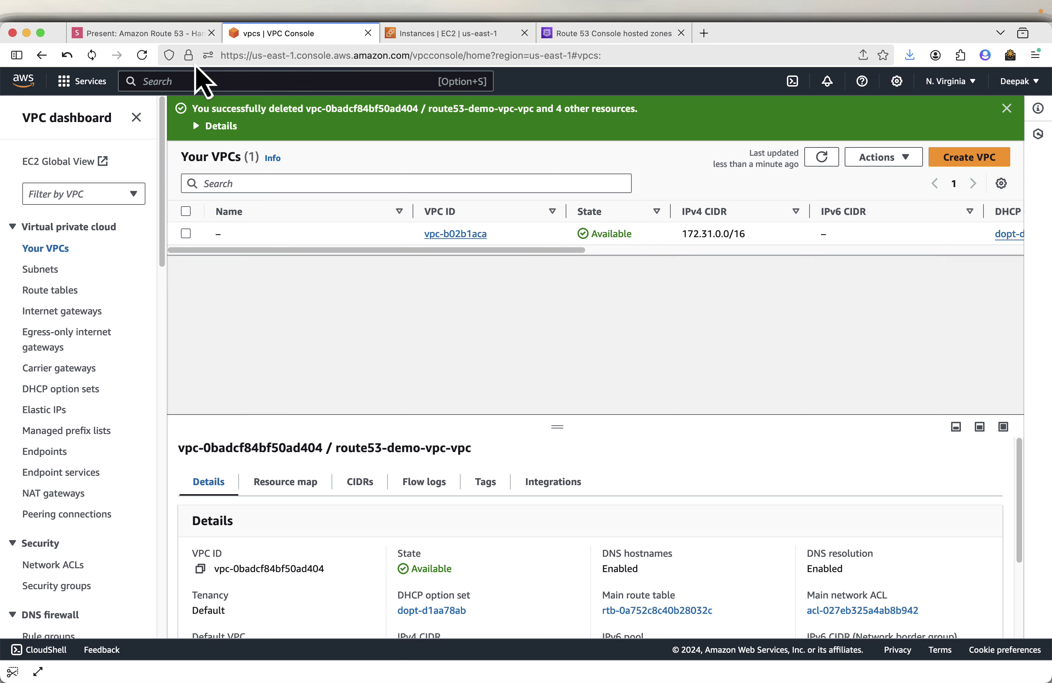
Return to the slide deck and advance it to the closing "Thanks for Watching" slide.
click(166, 34)
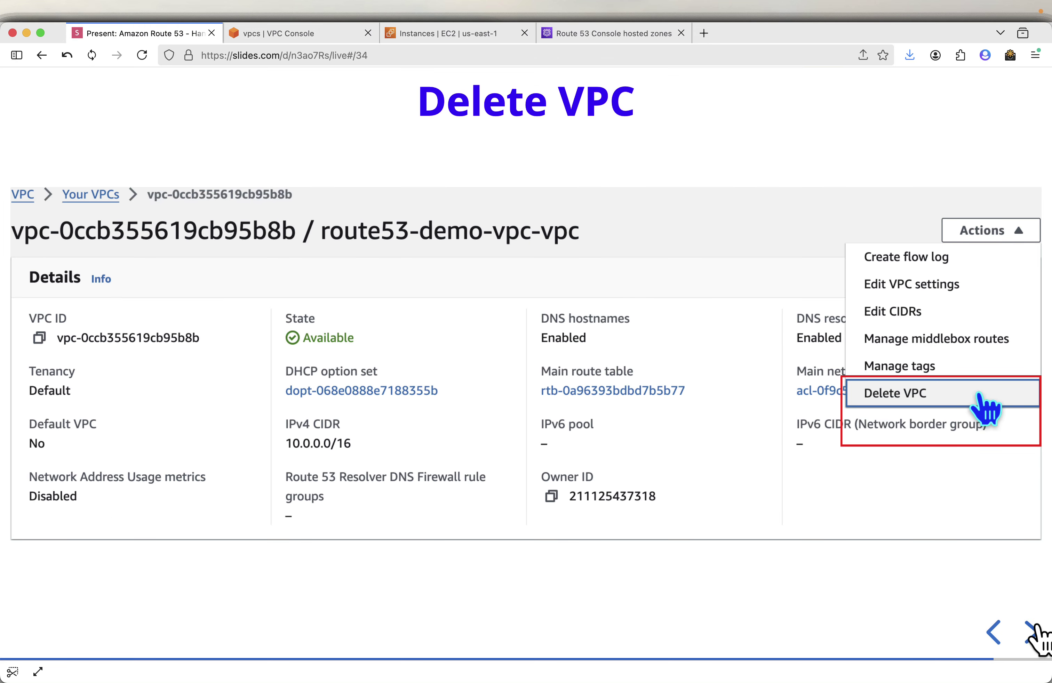
click(1032, 632)
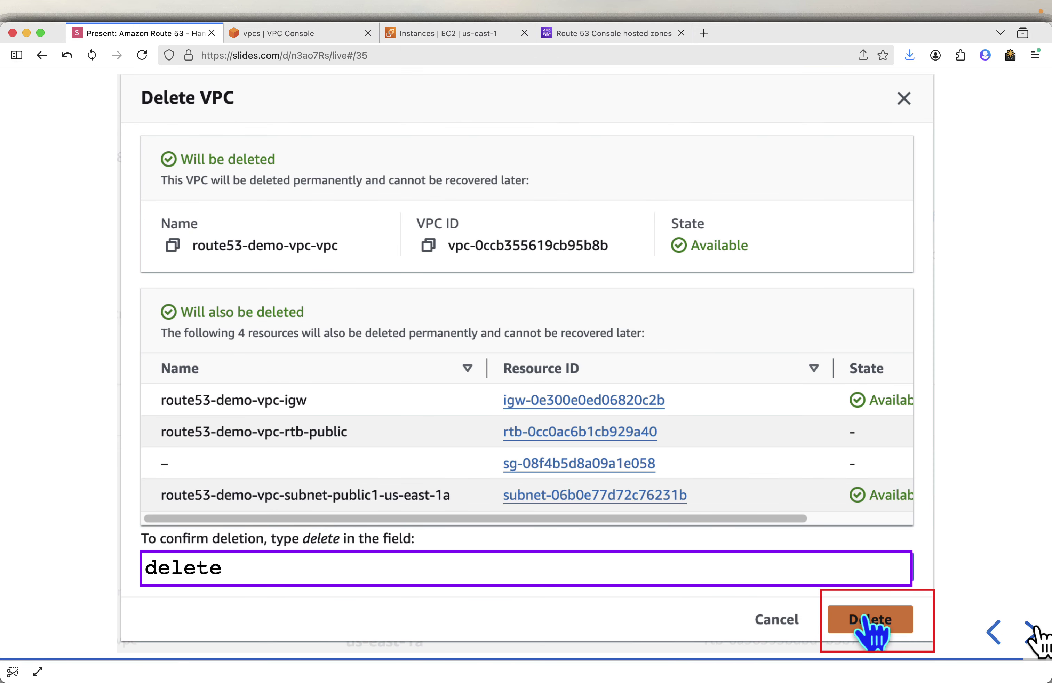
click(1034, 632)
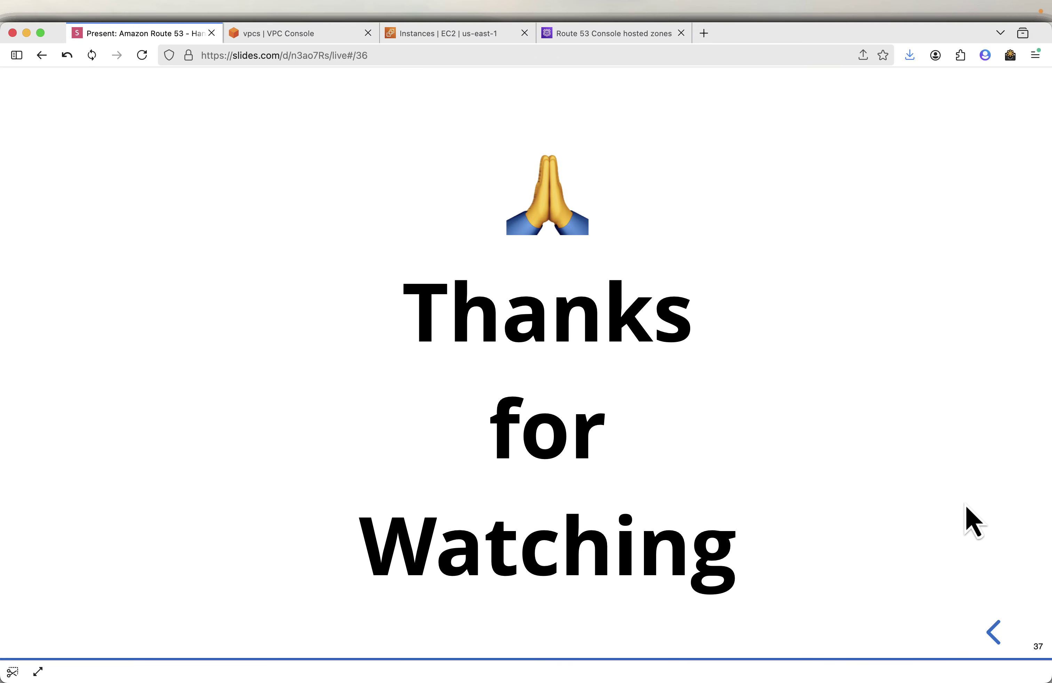